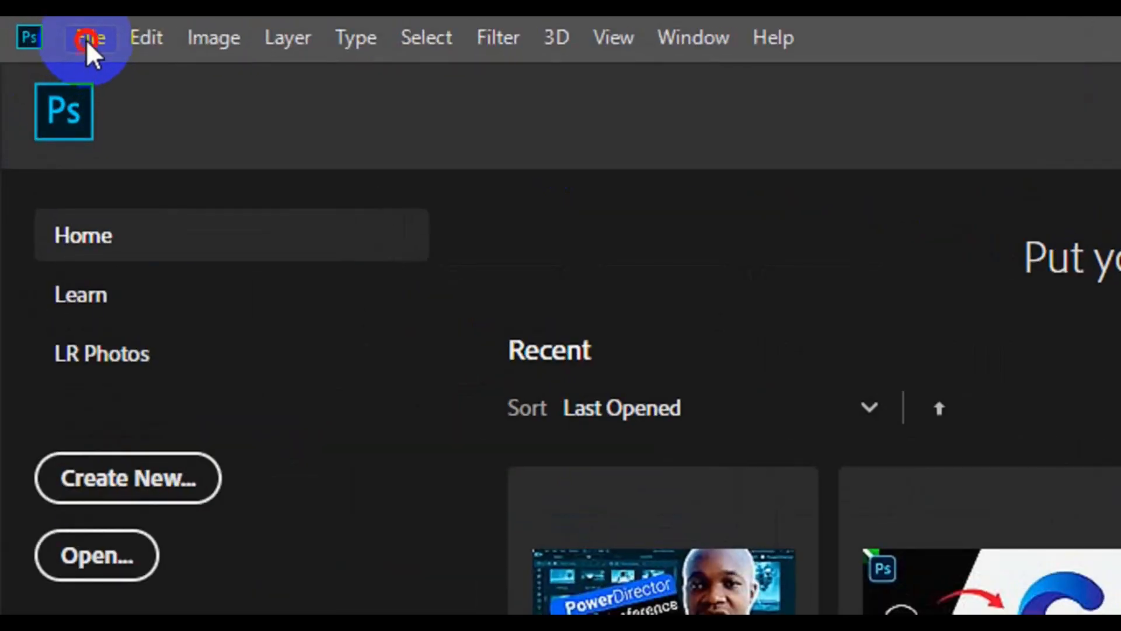
# Start a new document and name it "Facebook Cover"
pyautogui.click(85, 39)
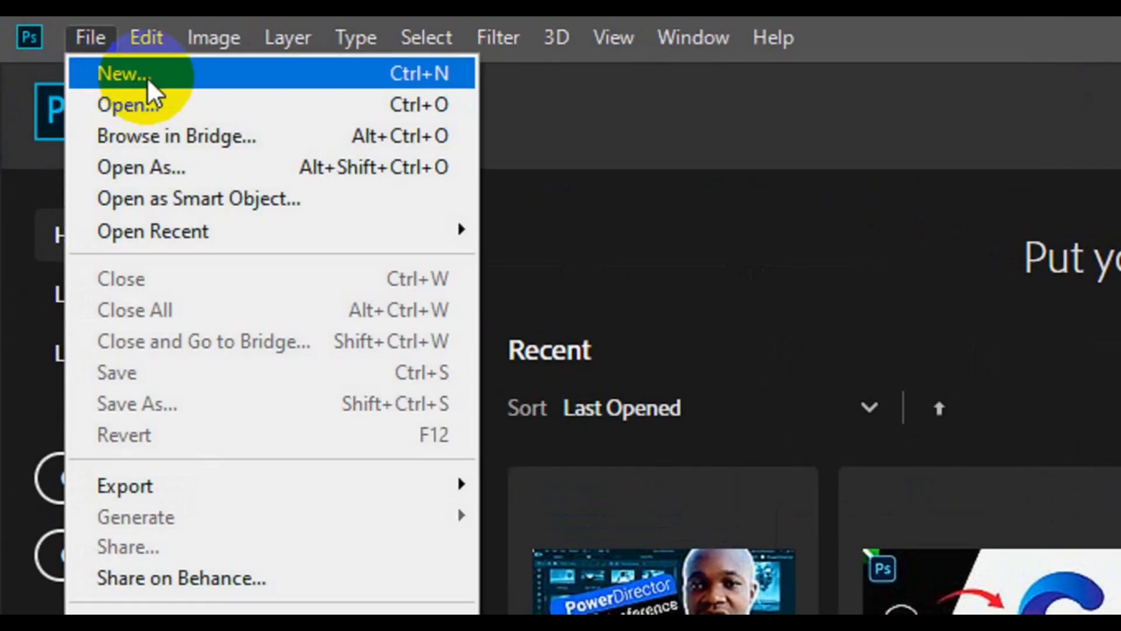
pyautogui.click(165, 76)
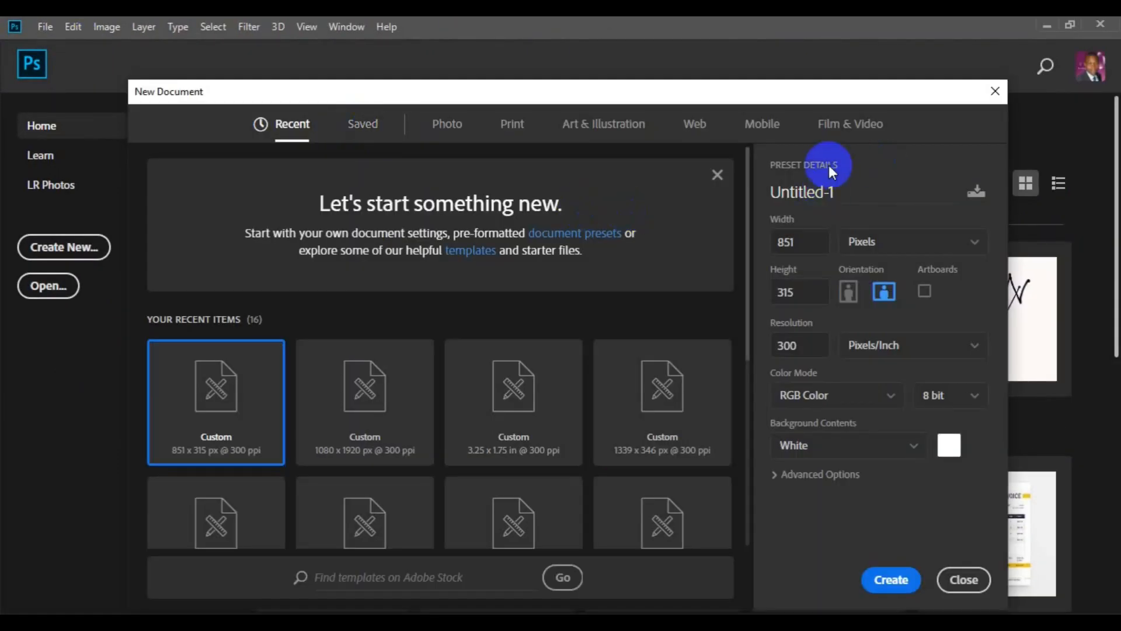
pyautogui.doubleClick(829, 193)
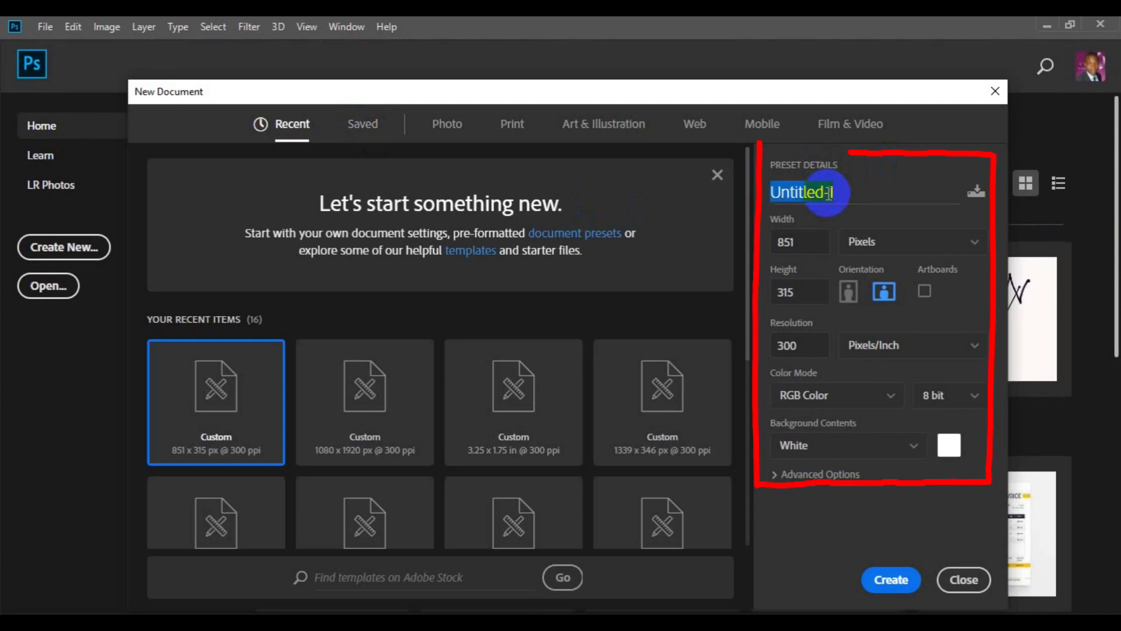
pyautogui.write('Facebook Cover')
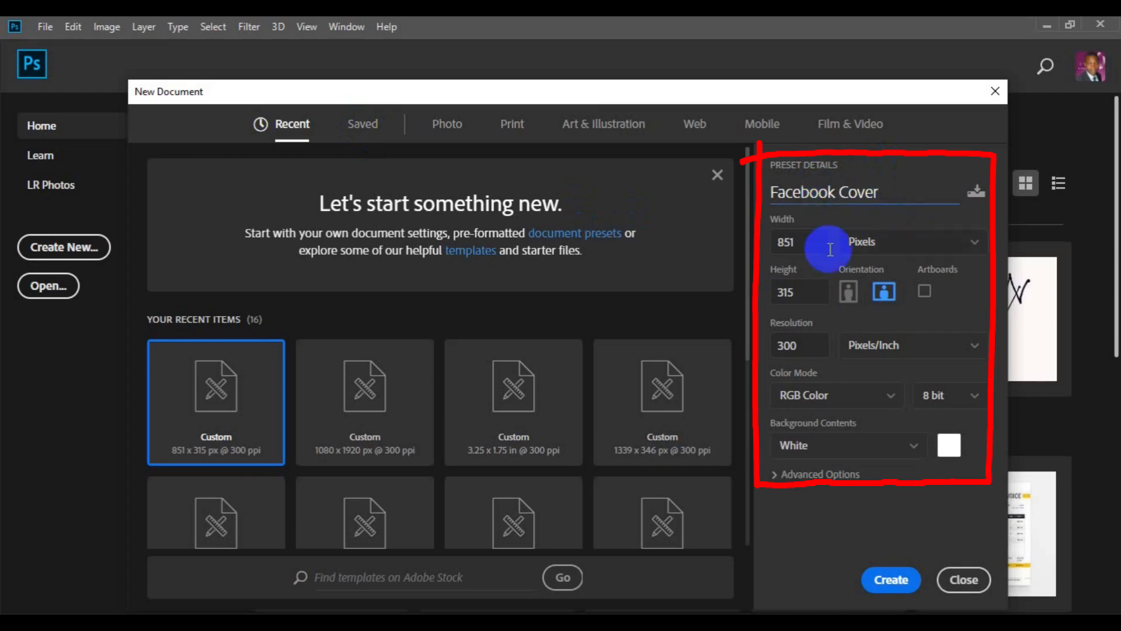
# Create the document at 851 × 315 pixels, 300 pixels/inch, in RGB Color with a white background
pyautogui.click(775, 241)
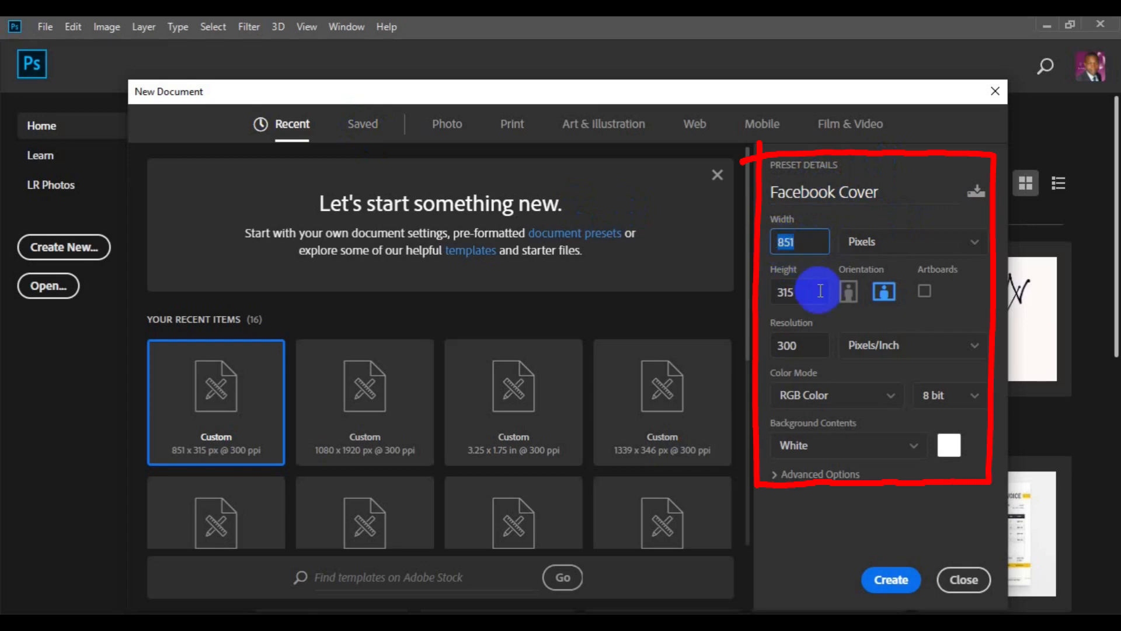
pyautogui.click(799, 292)
pyautogui.doubleClick(774, 290)
pyautogui.doubleClick(771, 350)
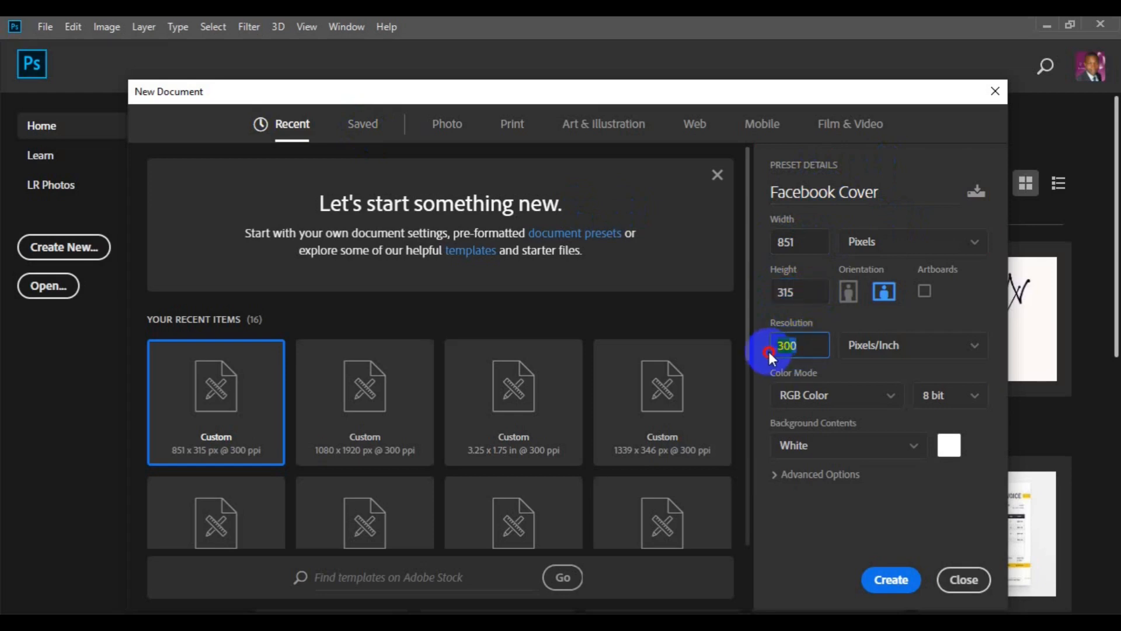
pyautogui.click(892, 404)
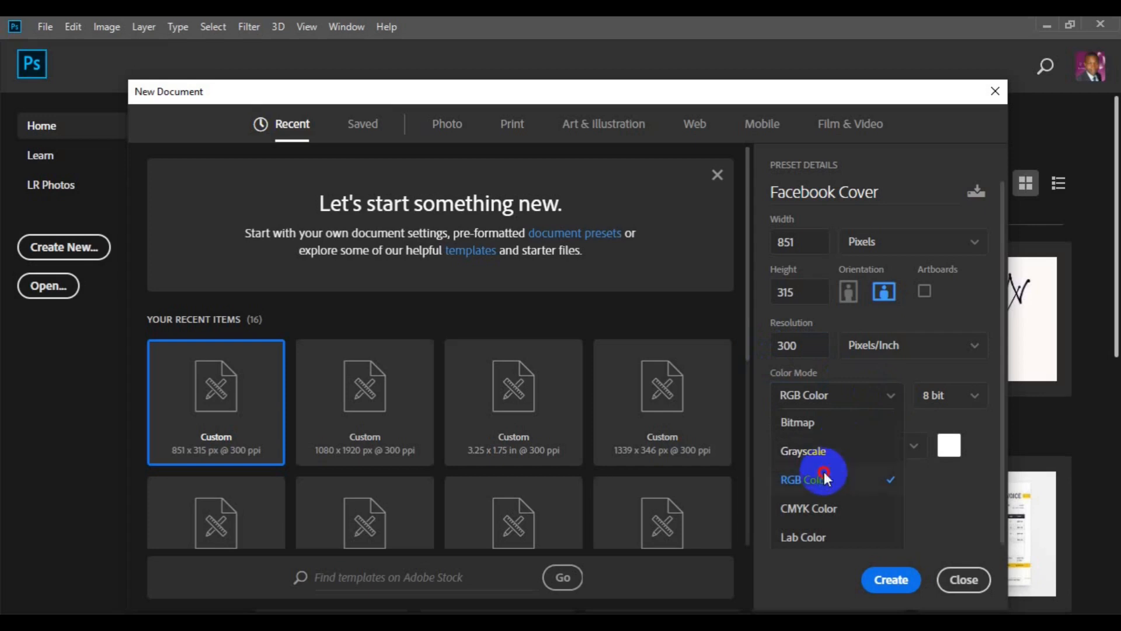
pyautogui.click(974, 245)
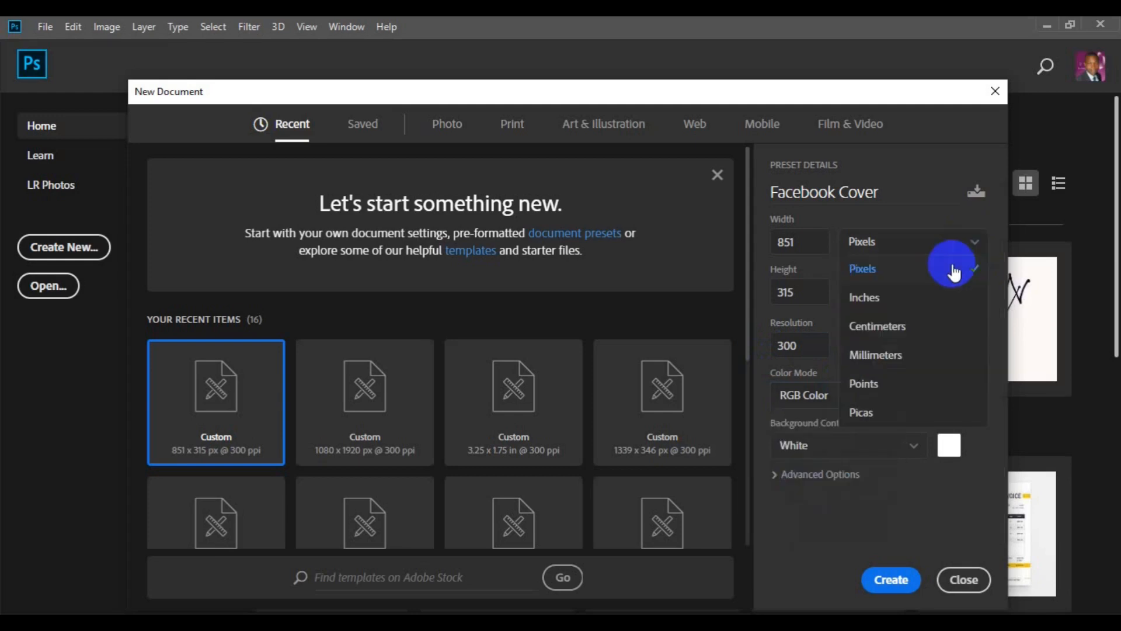
pyautogui.click(940, 241)
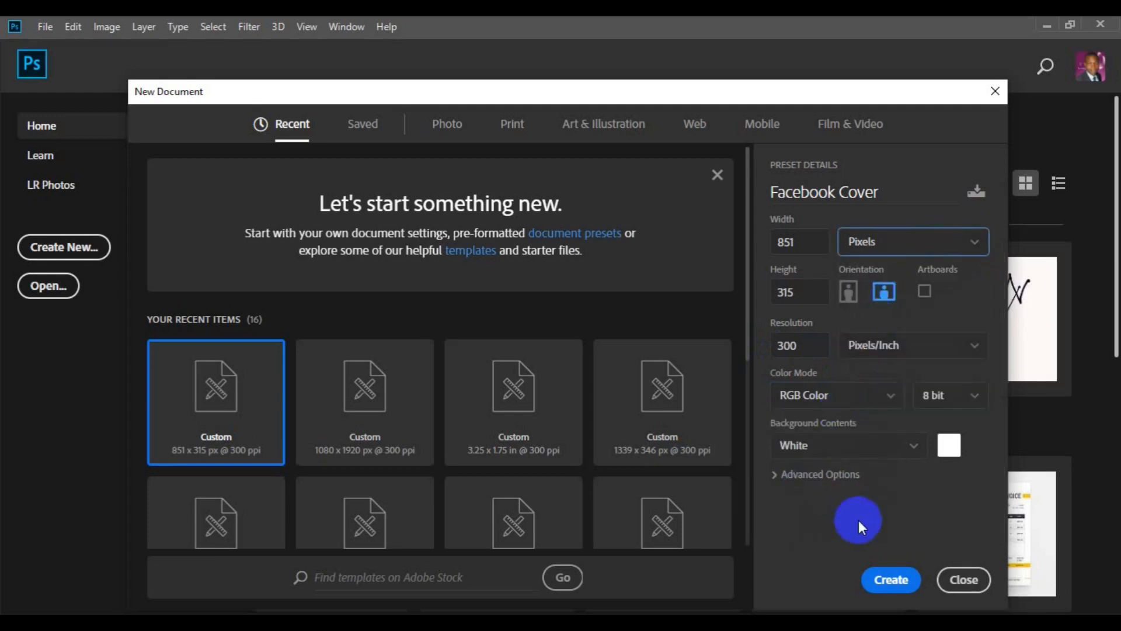
pyautogui.click(891, 581)
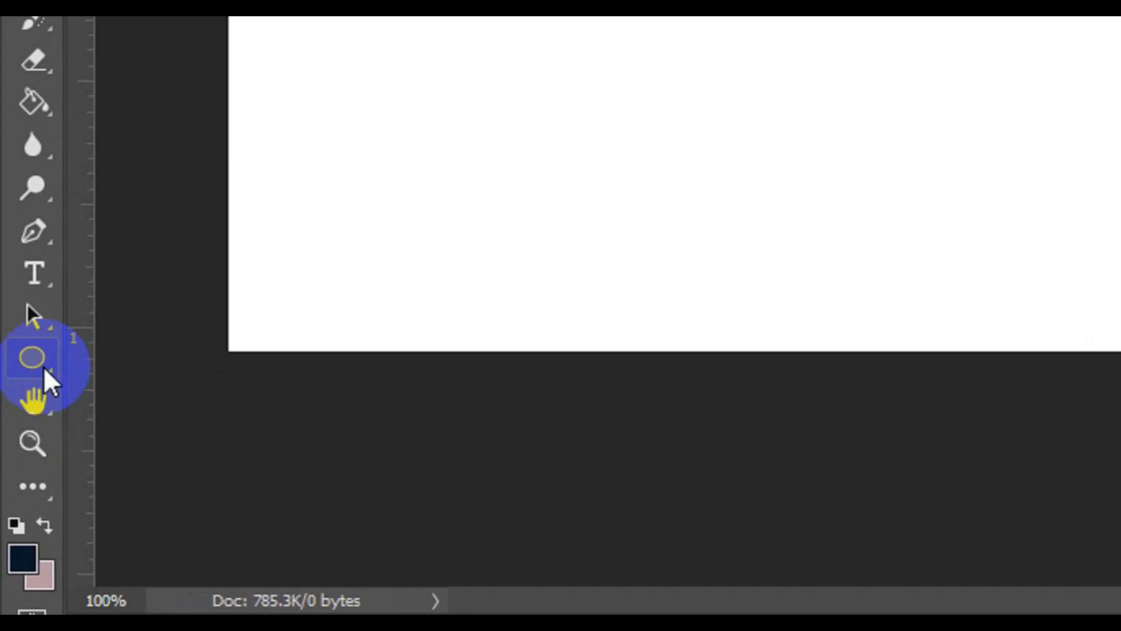
# Draw a grey vertical rectangle shape without stroke, about 136 × 412 px, extending past the canvas height just right of its centre
pyautogui.click(43, 367)
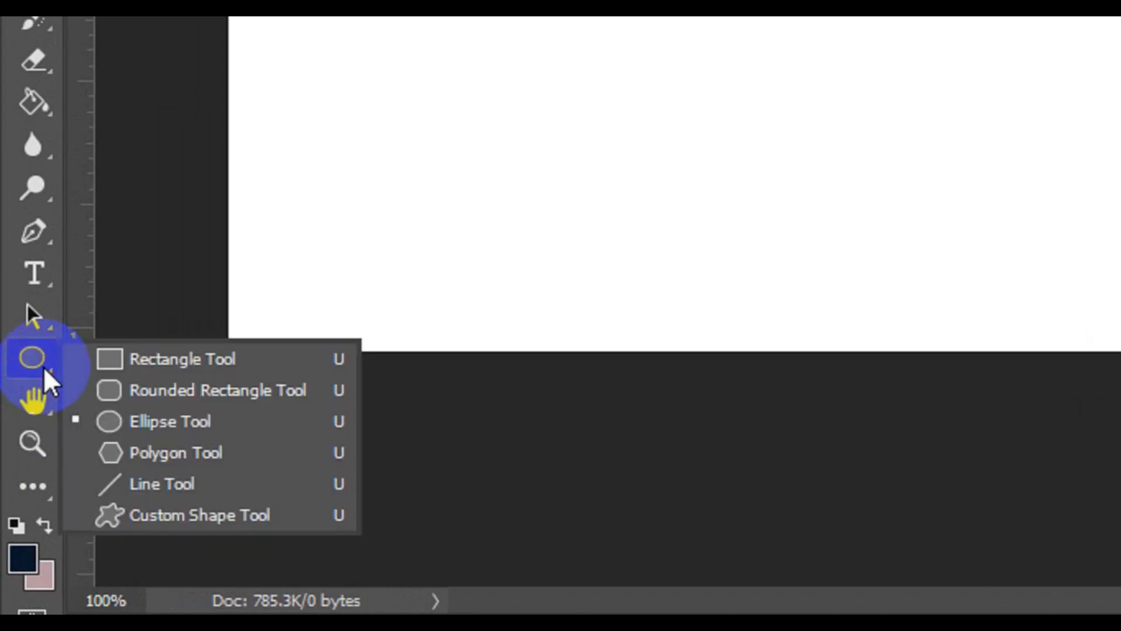
pyautogui.click(142, 359)
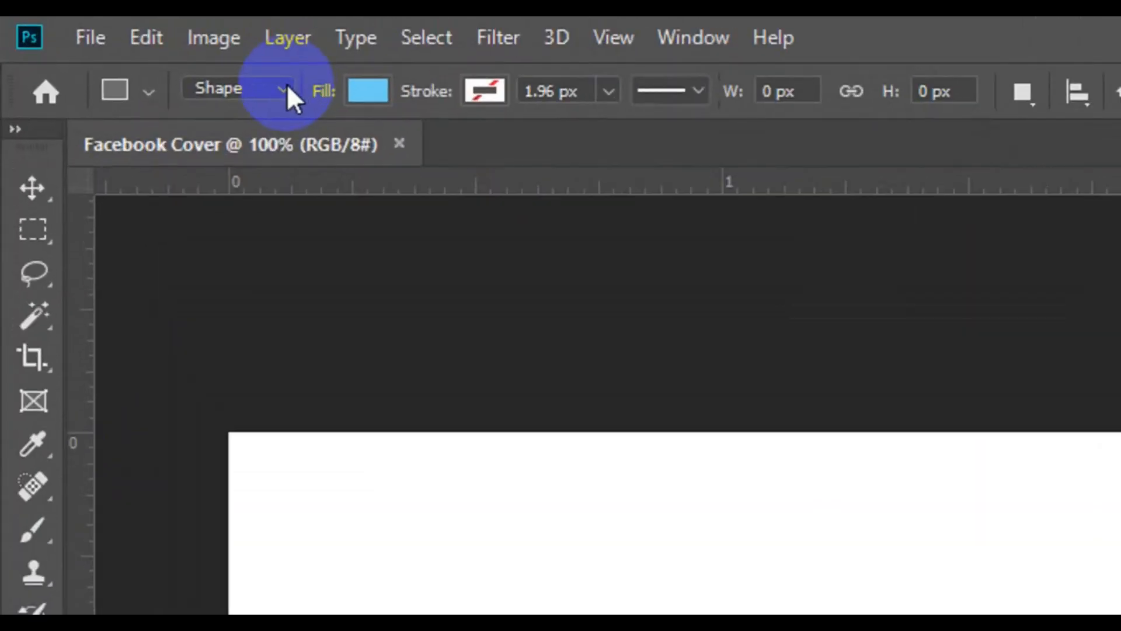
pyautogui.click(287, 88)
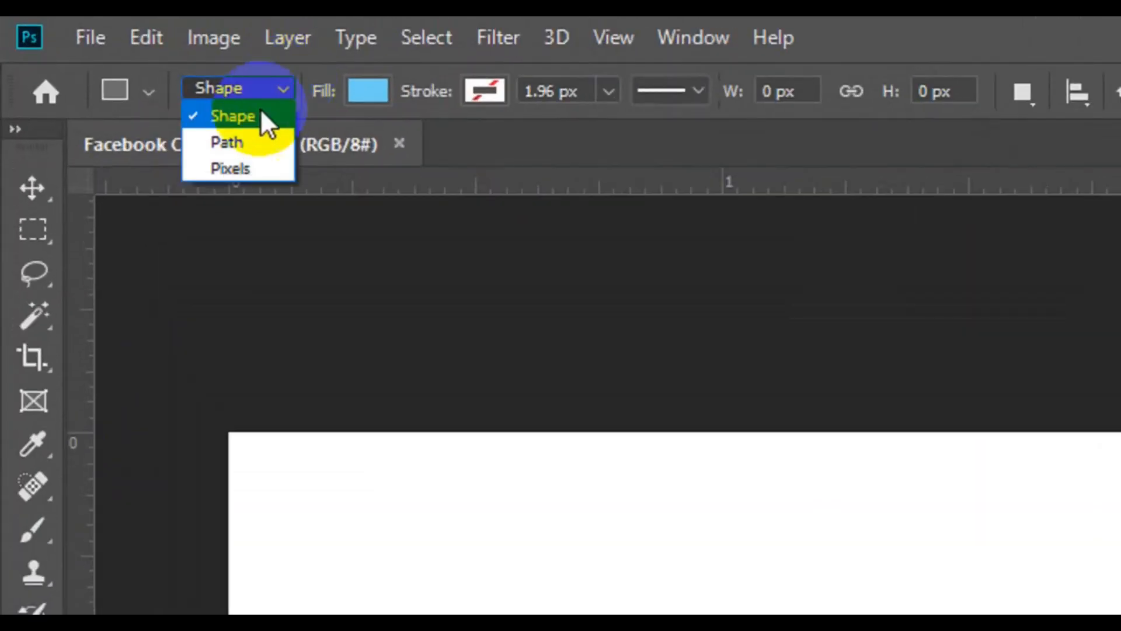
pyautogui.click(257, 112)
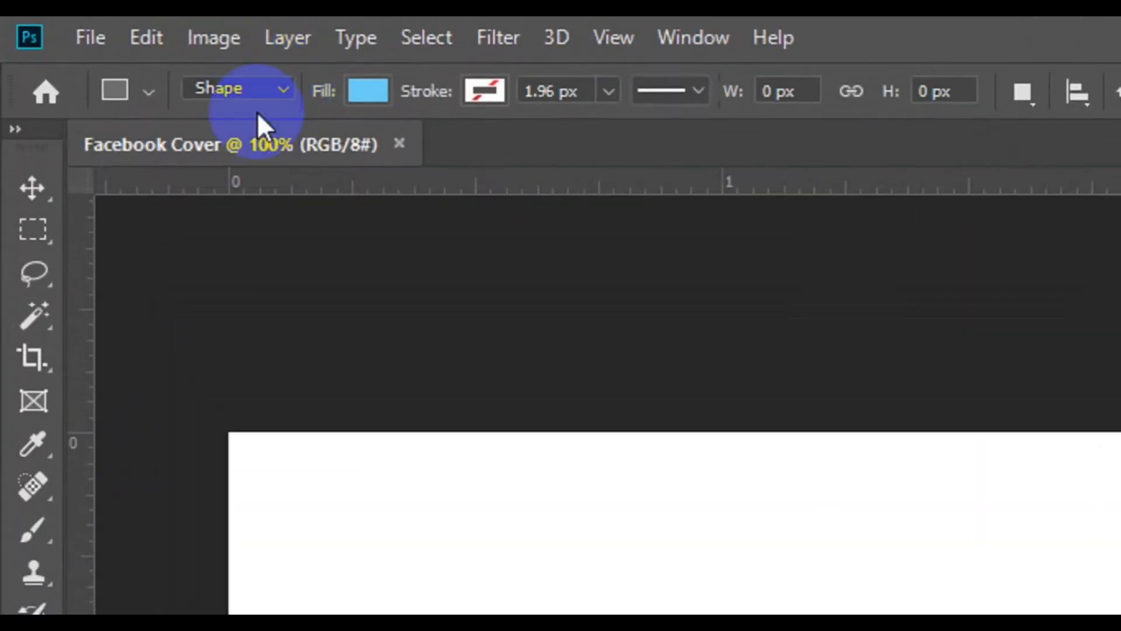
pyautogui.click(376, 96)
pyautogui.click(300, 330)
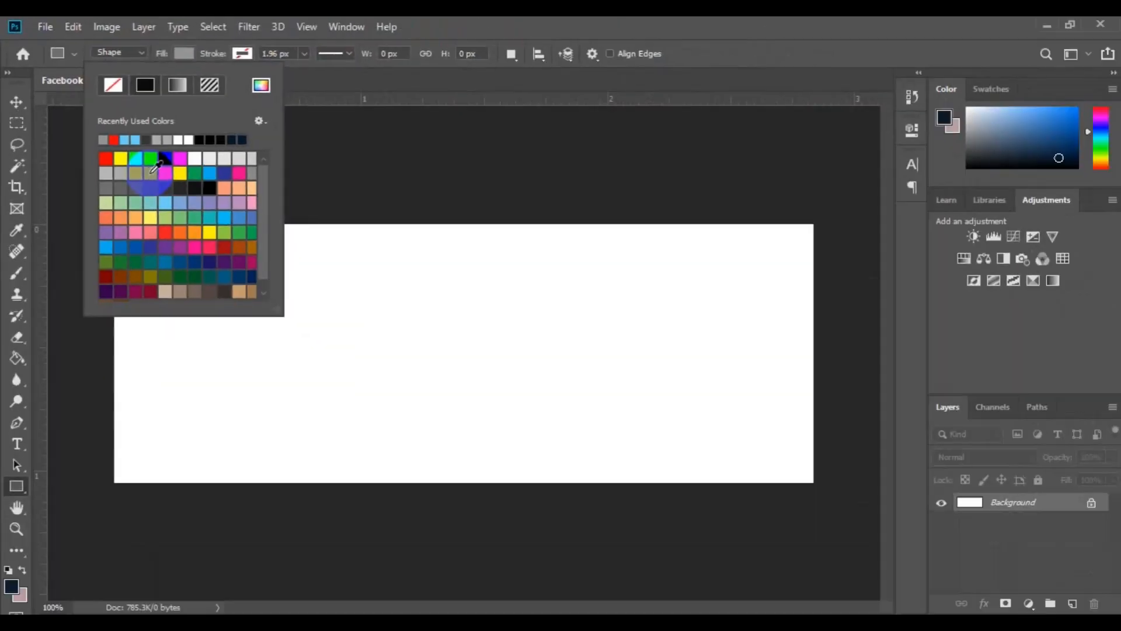
pyautogui.click(488, 194)
pyautogui.moveTo(486, 195); pyautogui.dragTo(598, 532)
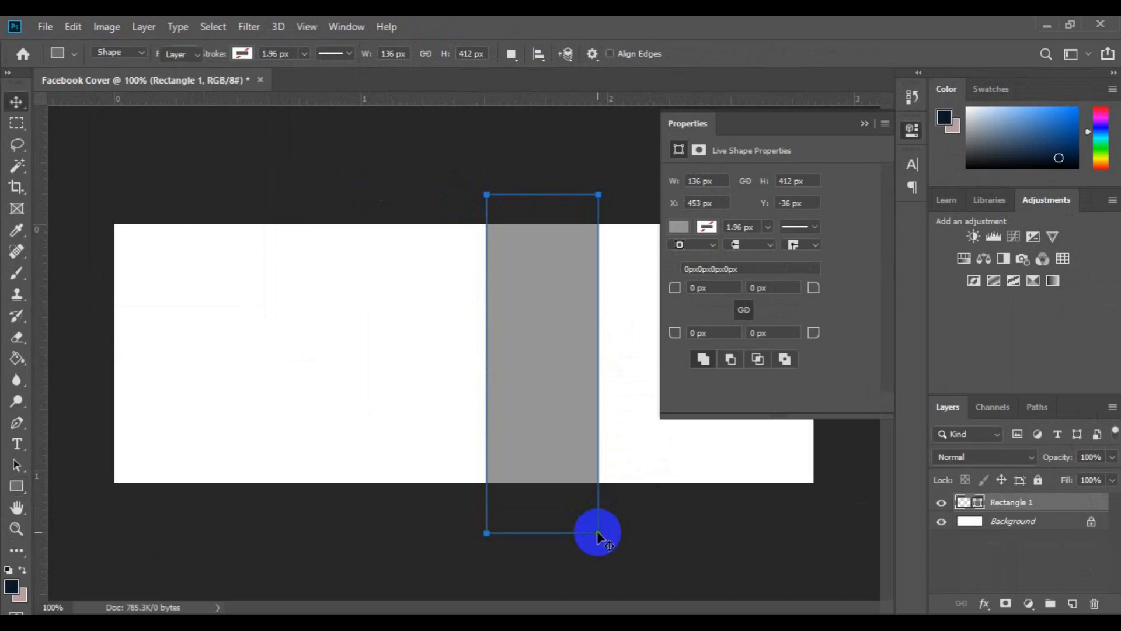
pyautogui.press('v')
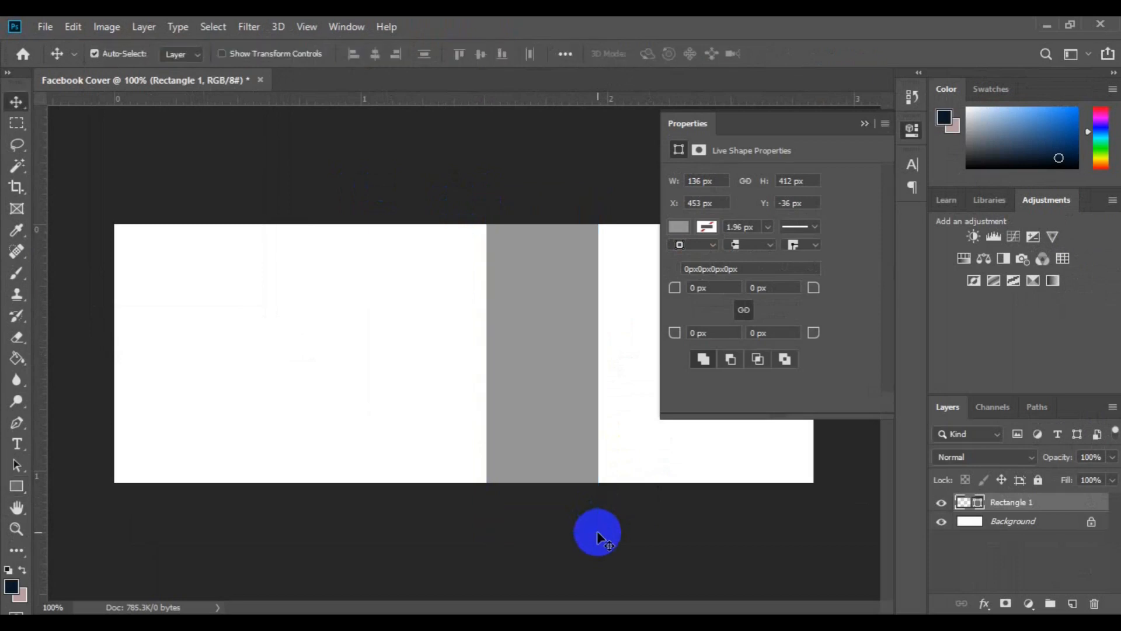
pyautogui.click(866, 123)
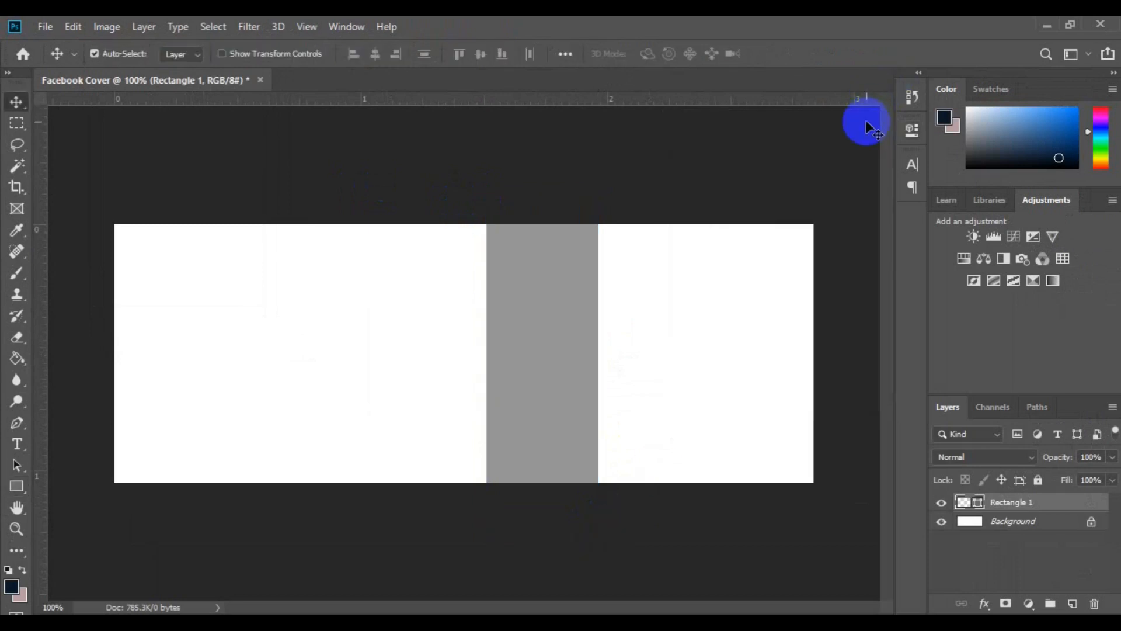
# Draw a green vertical strip about 10 × 407 px left of the grey rectangle, on a layer directly above the Background
pyautogui.click(988, 527)
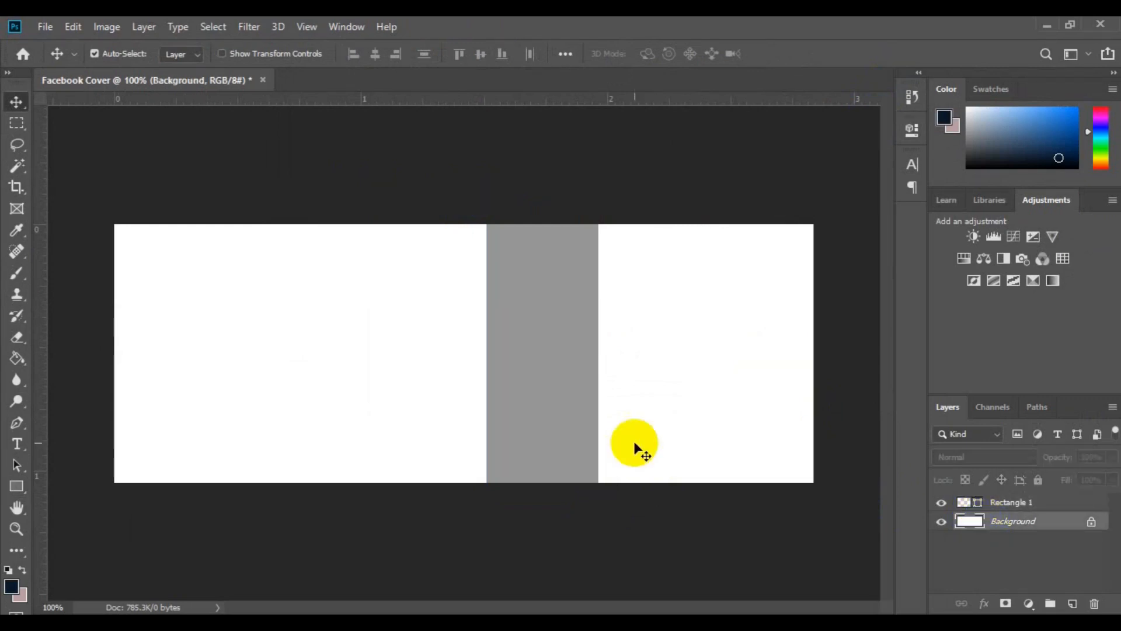
pyautogui.click(16, 486)
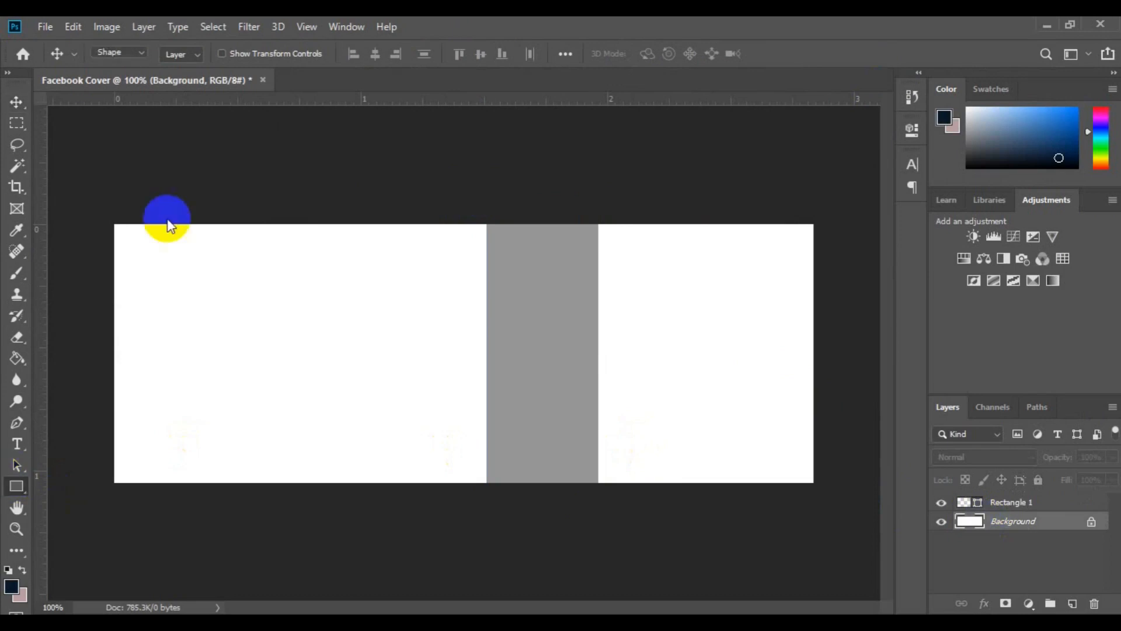
pyautogui.click(185, 53)
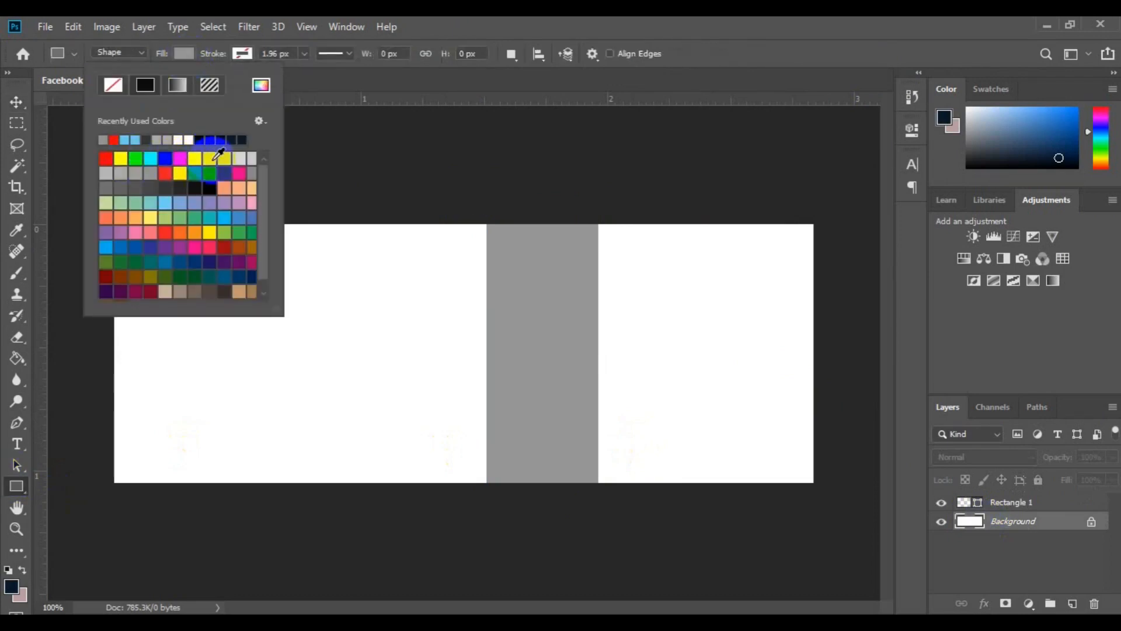
pyautogui.click(195, 173)
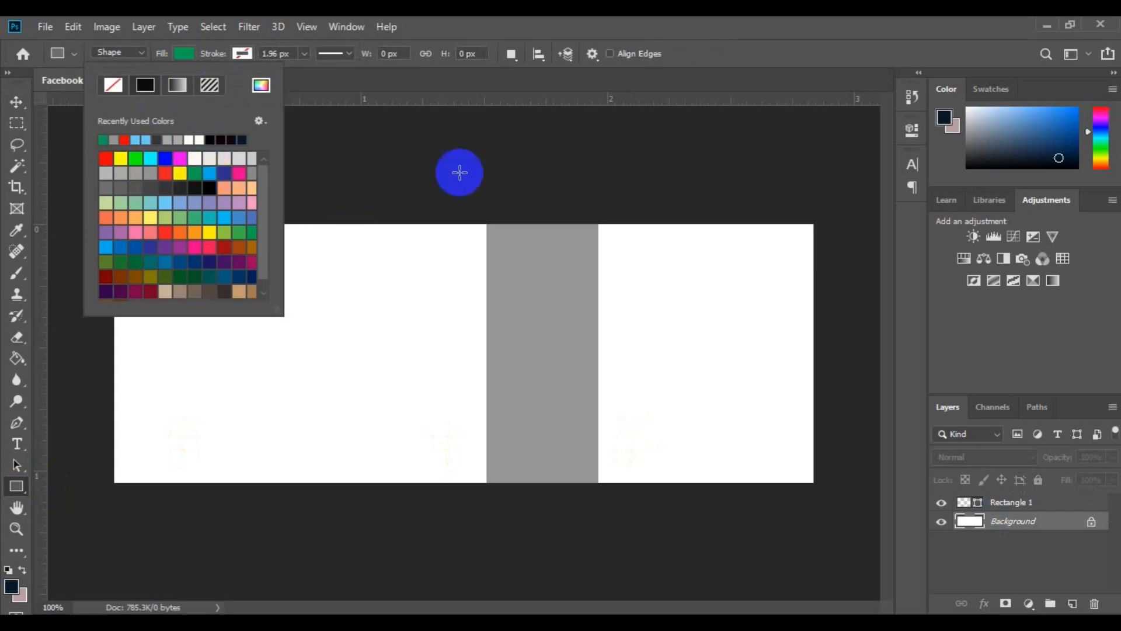
pyautogui.click(450, 193)
pyautogui.moveTo(474, 376); pyautogui.dragTo(455, 515)
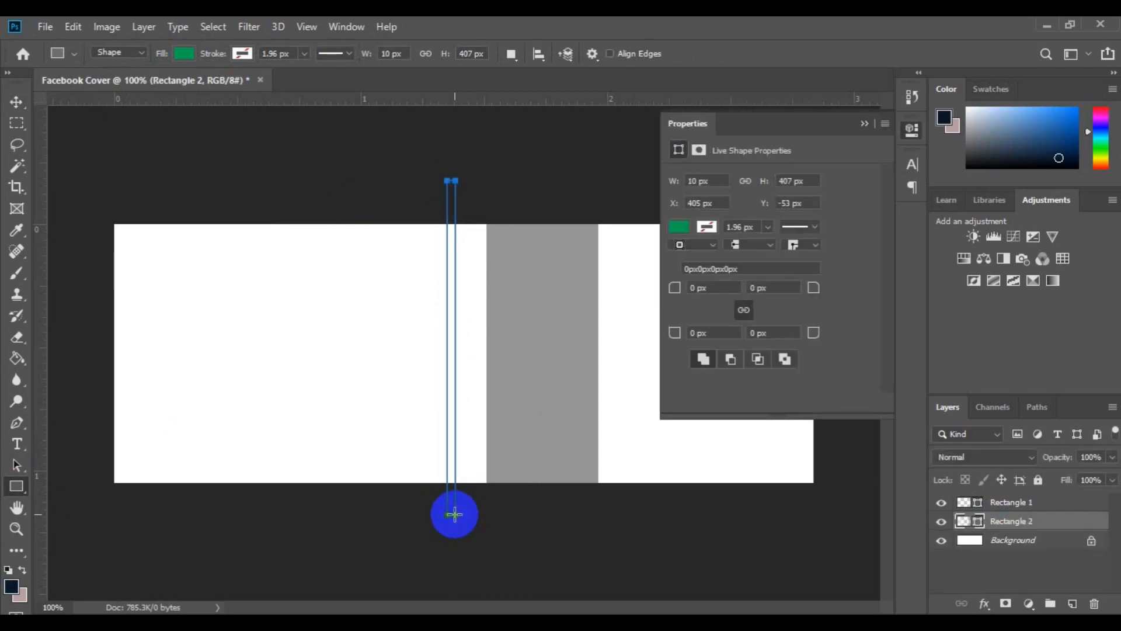
# Move the green strip flush against the grey rectangle's left edge
pyautogui.press('v')
pyautogui.click(453, 476)
pyautogui.moveTo(453, 476); pyautogui.dragTo(480, 485)
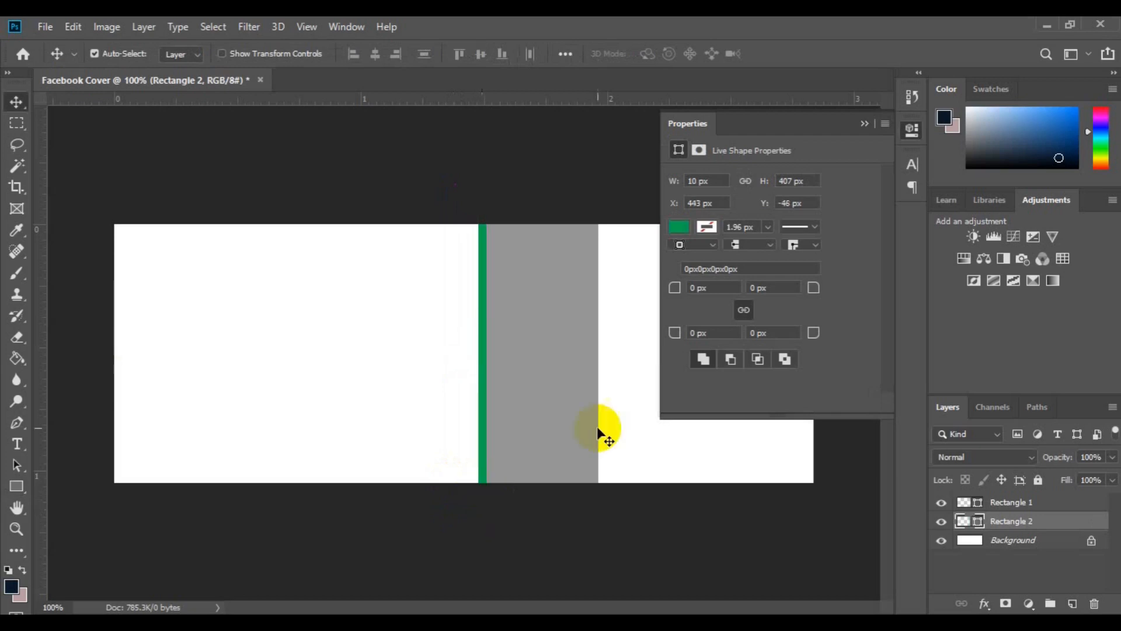
pyautogui.click(865, 123)
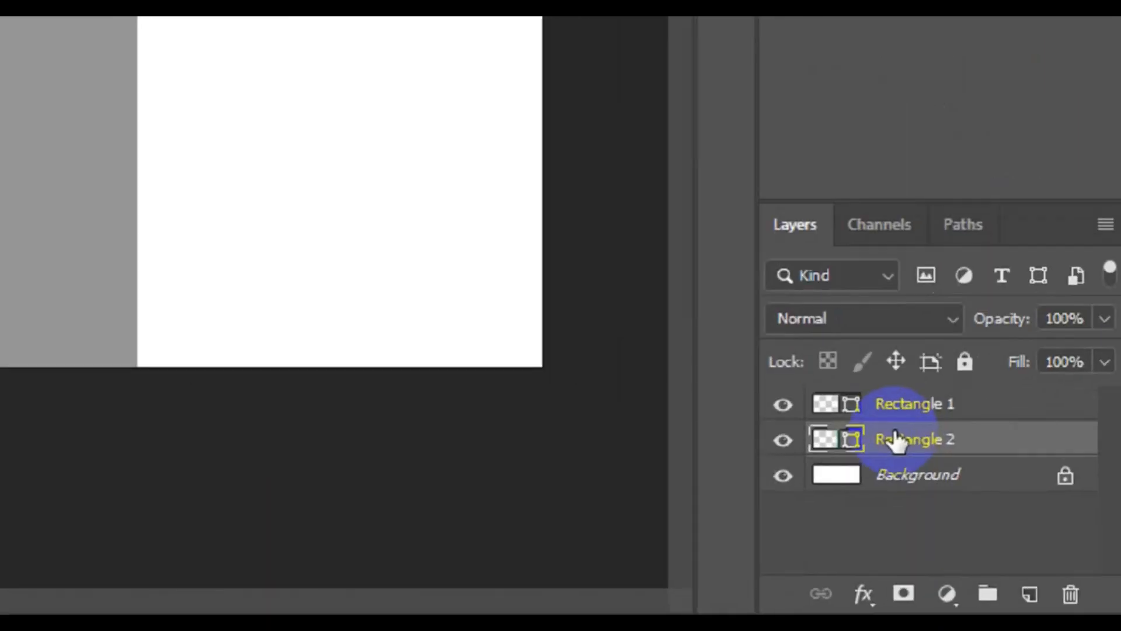
# Group the Rectangle 1 and Rectangle 2 layers and name the group "shape 1"
pyautogui.keyDown('shift'); pyautogui.click(909, 402); pyautogui.keyUp('shift')
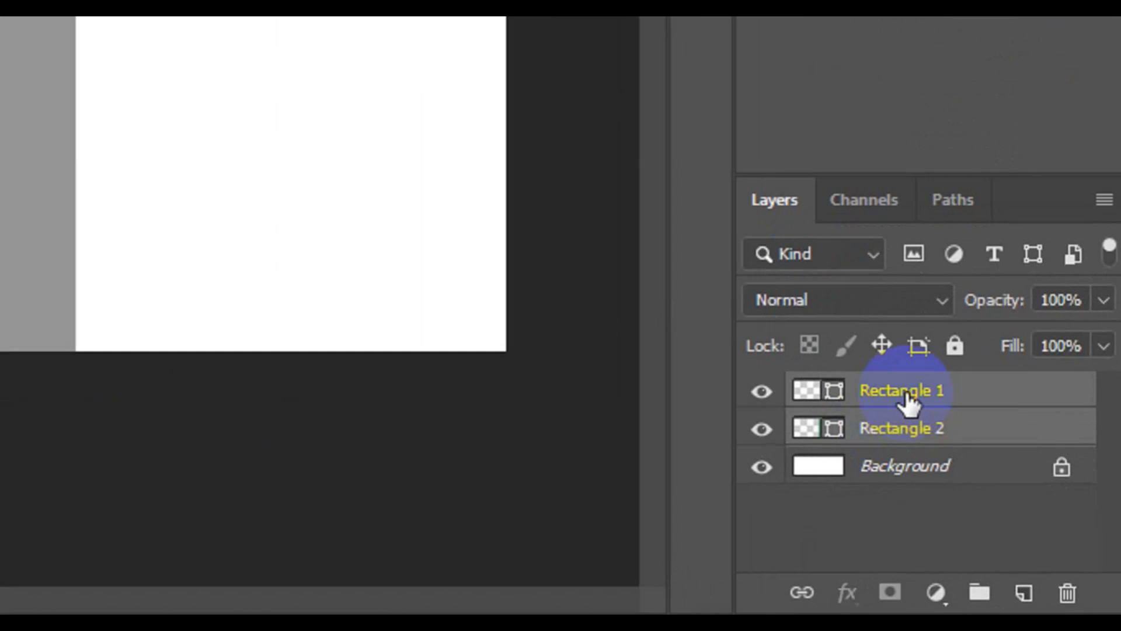
pyautogui.click(964, 591)
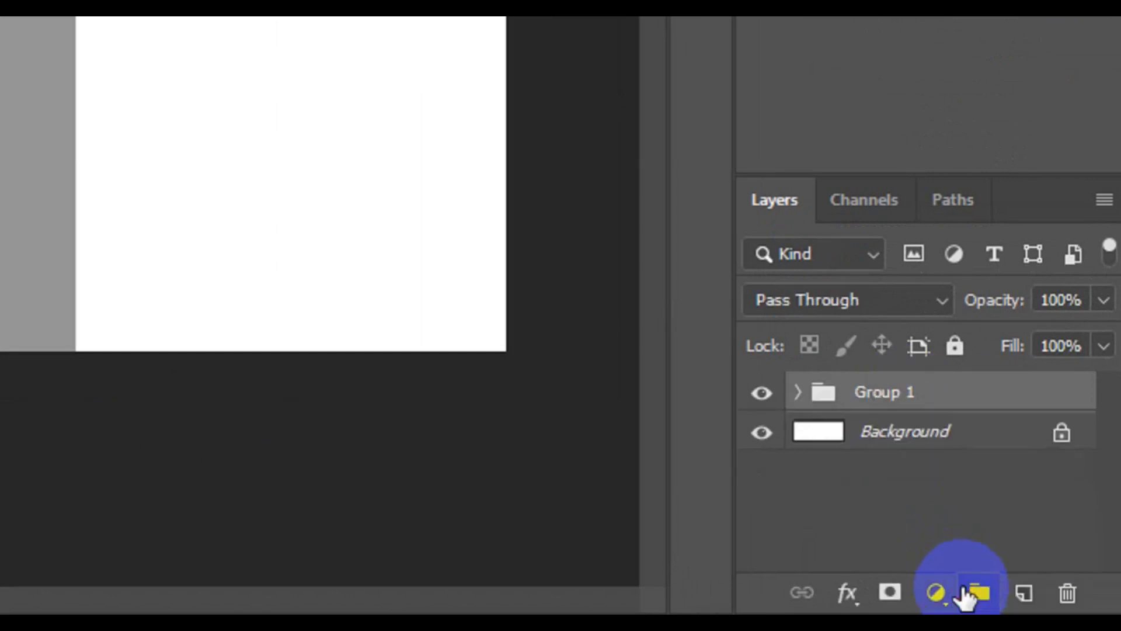
pyautogui.doubleClick(906, 399)
pyautogui.write('shape')
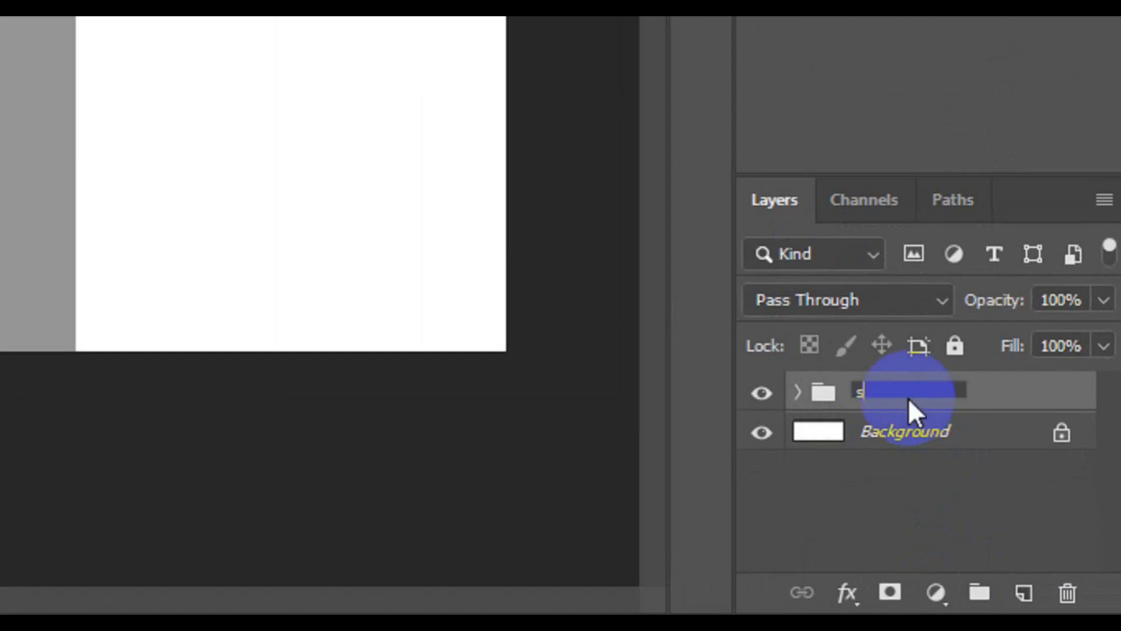
pyautogui.write(' 1')
pyautogui.press('Return')
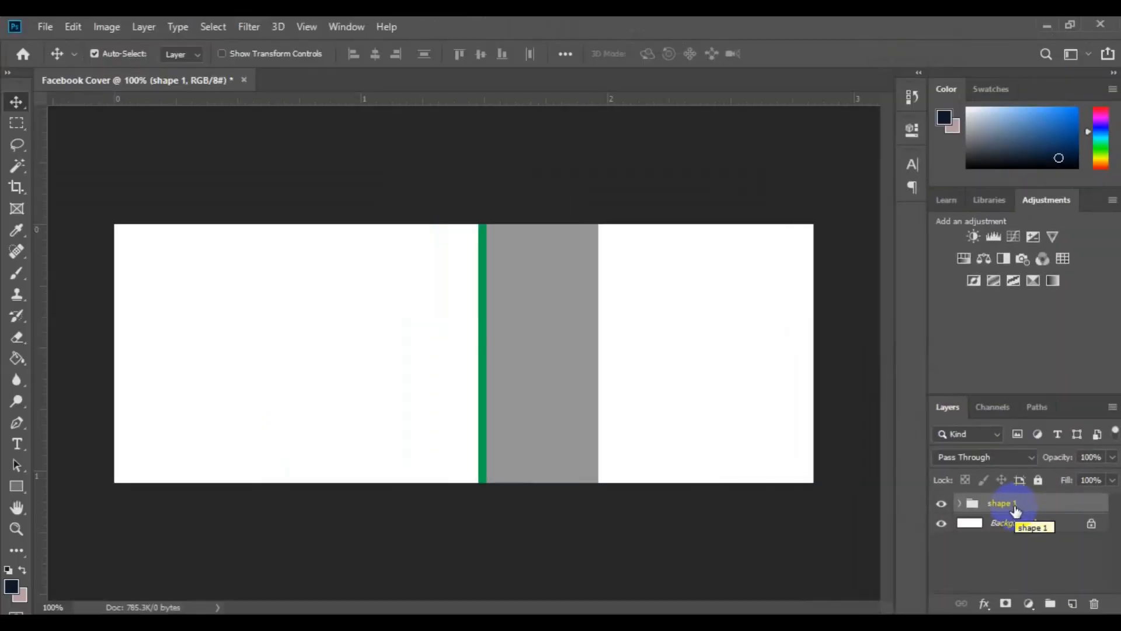
# Duplicate the shape 1 group within the same document as "shape 2"
pyautogui.rightClick(1016, 510)
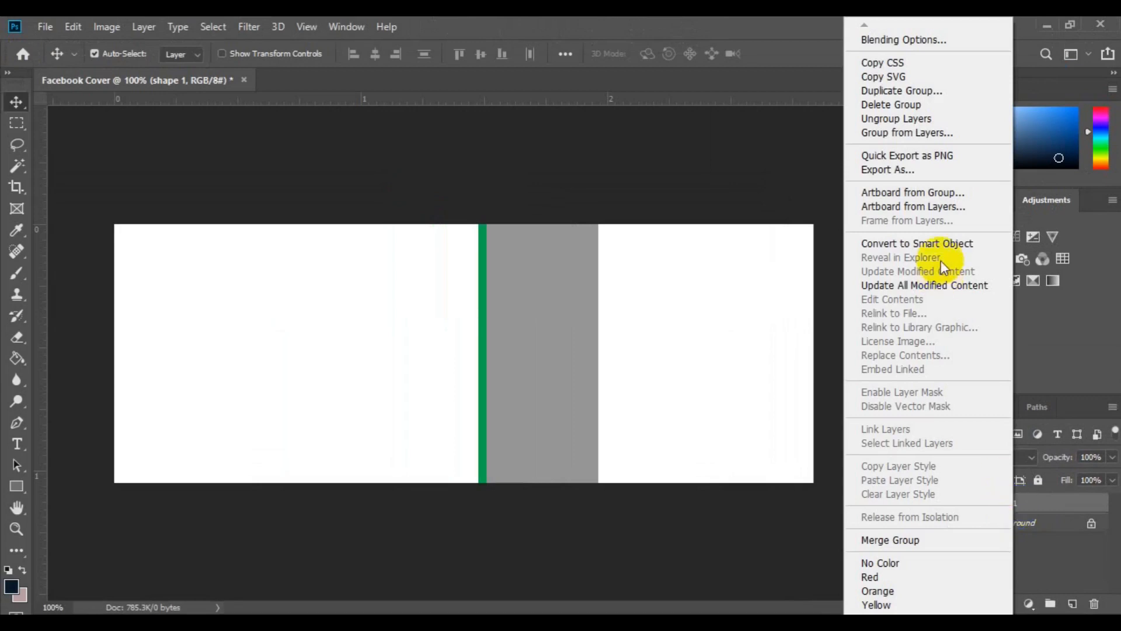
pyautogui.click(894, 91)
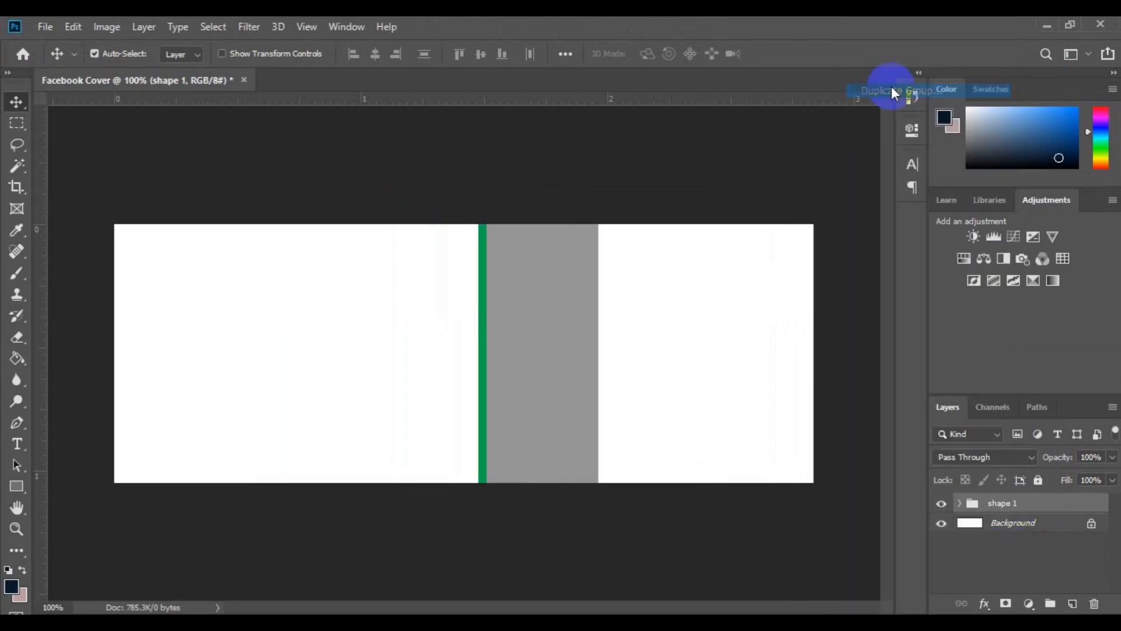
pyautogui.click(542, 194)
pyautogui.press('BackSpace')
pyautogui.press('BackSpace')
pyautogui.press('BackSpace')
pyautogui.press('BackSpace')
pyautogui.press('BackSpace')
pyautogui.press('BackSpace')
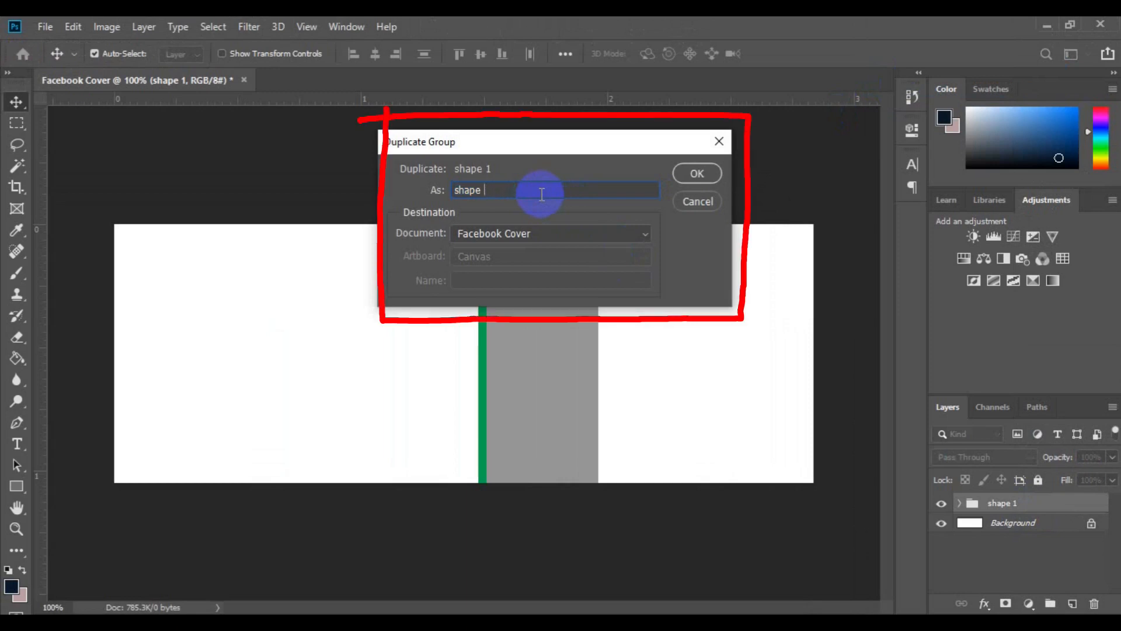
pyautogui.write('2')
pyautogui.click(697, 173)
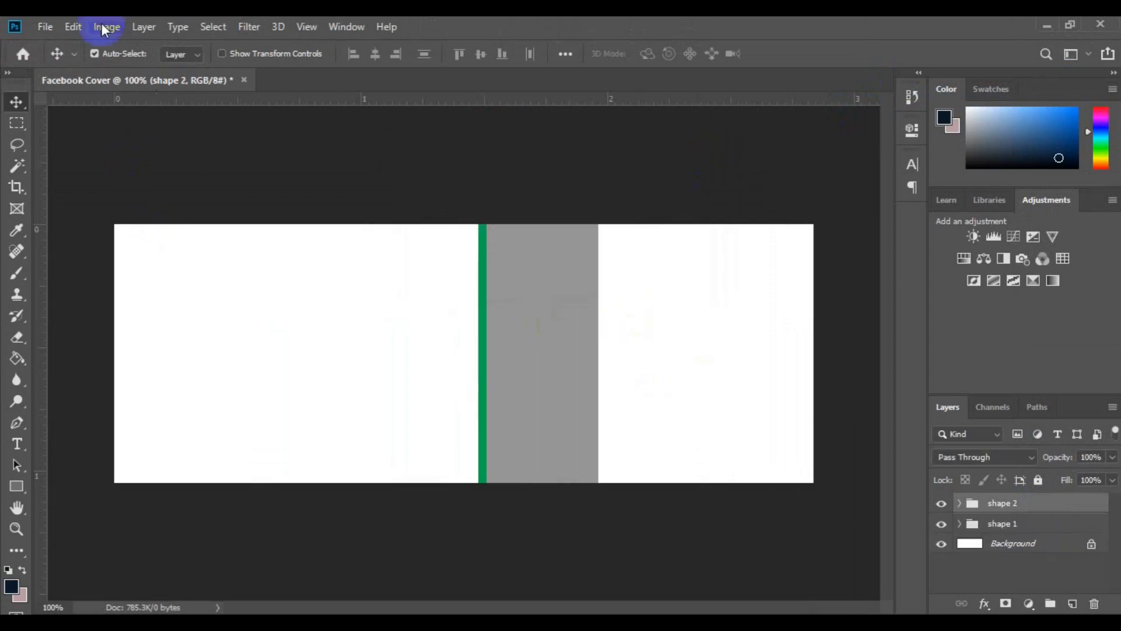
# Move the shape 2 group with Free Transform so it sits flush against the right edge of shape 1
pyautogui.click(69, 28)
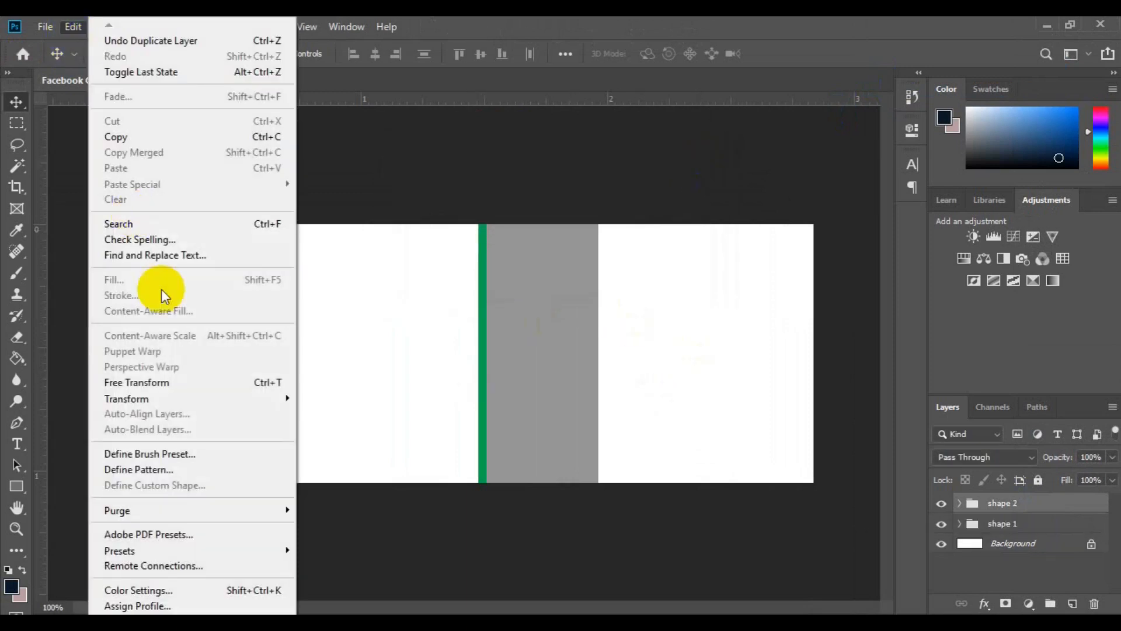
pyautogui.click(164, 383)
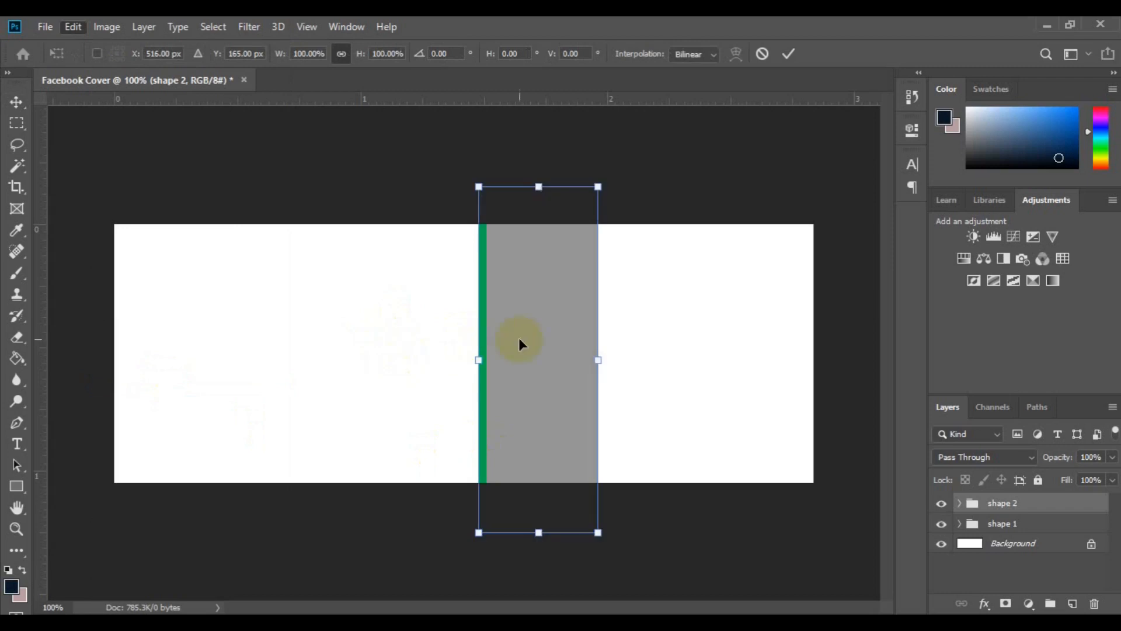
pyautogui.moveTo(580, 359); pyautogui.dragTo(670, 373)
pyautogui.moveTo(666, 370); pyautogui.dragTo(663, 368)
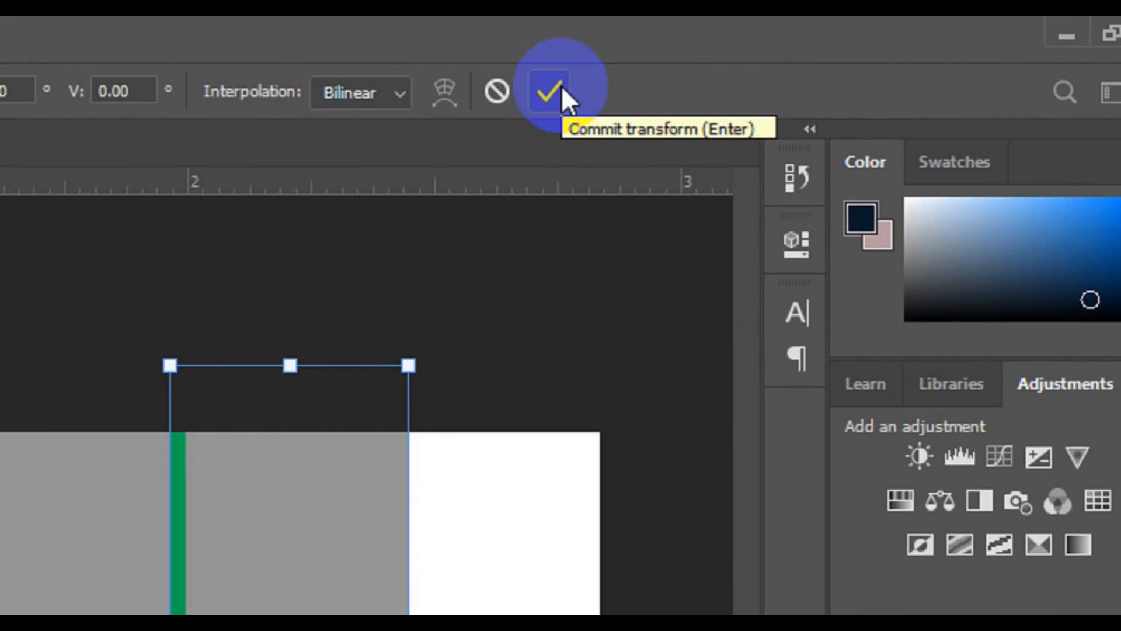
pyautogui.click(562, 86)
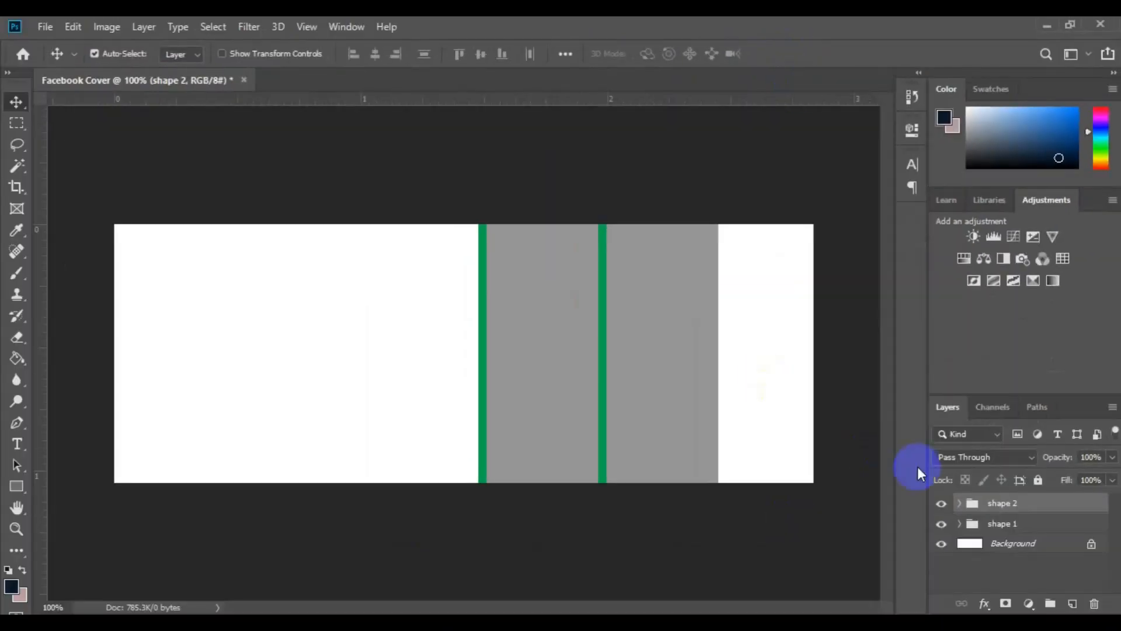
# Duplicate the shape 2 group within the Facebook Cover document as "shape 3"
pyautogui.rightClick(1023, 507)
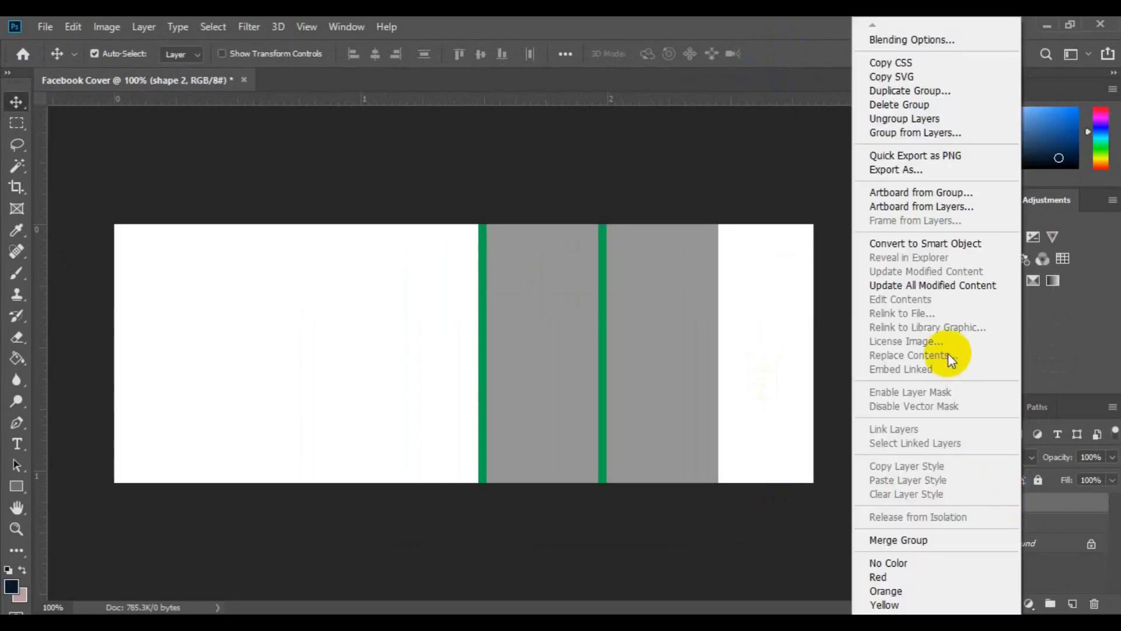
pyautogui.click(920, 91)
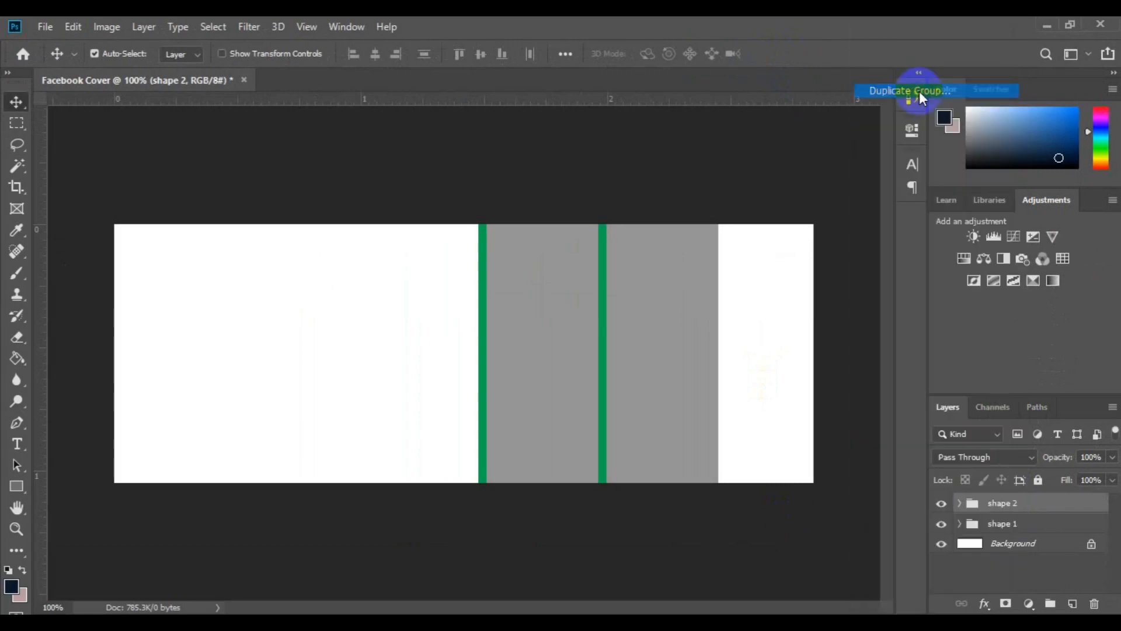
pyautogui.click(603, 200)
pyautogui.press('BackSpace')
pyautogui.press('BackSpace')
pyautogui.press('BackSpace')
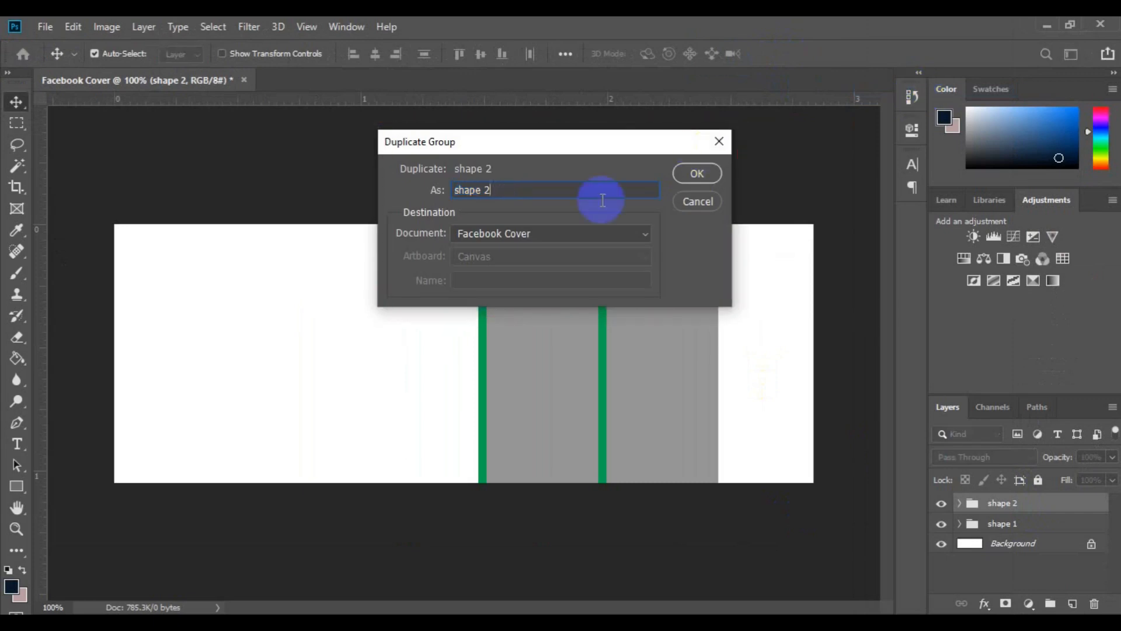
pyautogui.write('3')
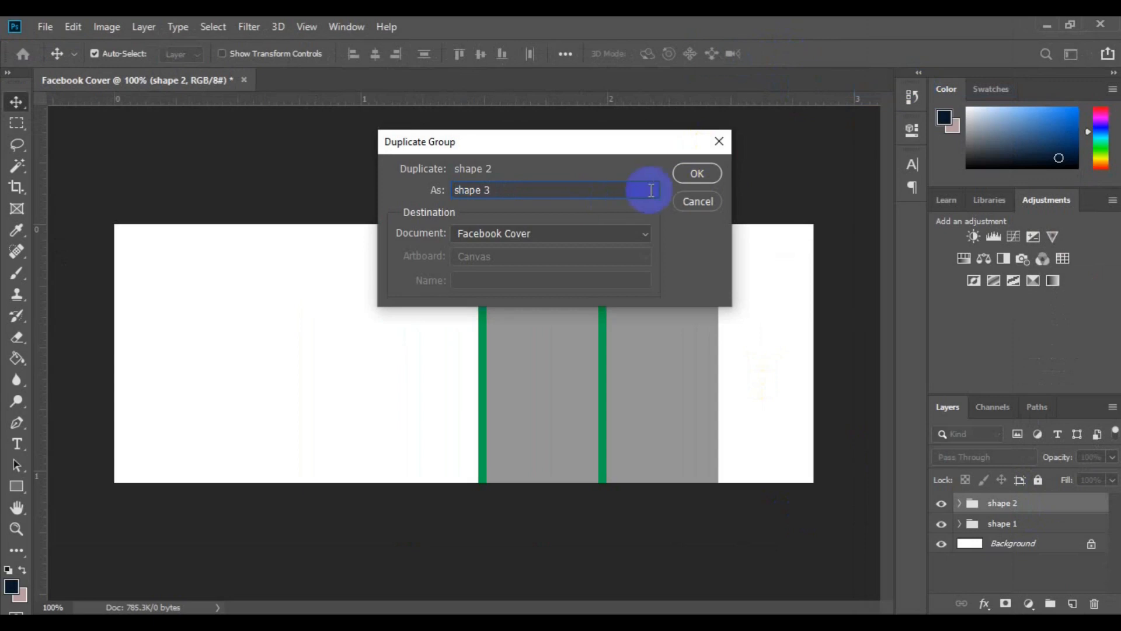
pyautogui.click(697, 174)
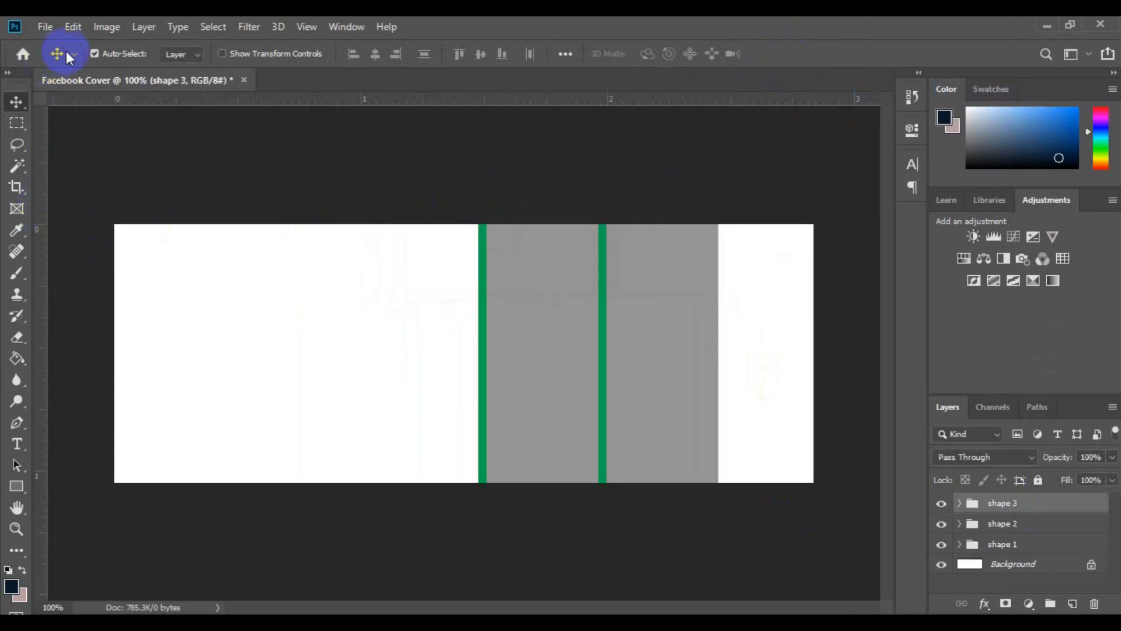
# Move the shape 3 group with Free Transform flush against the right edge of shape 2, keeping it vertically aligned
pyautogui.click(76, 28)
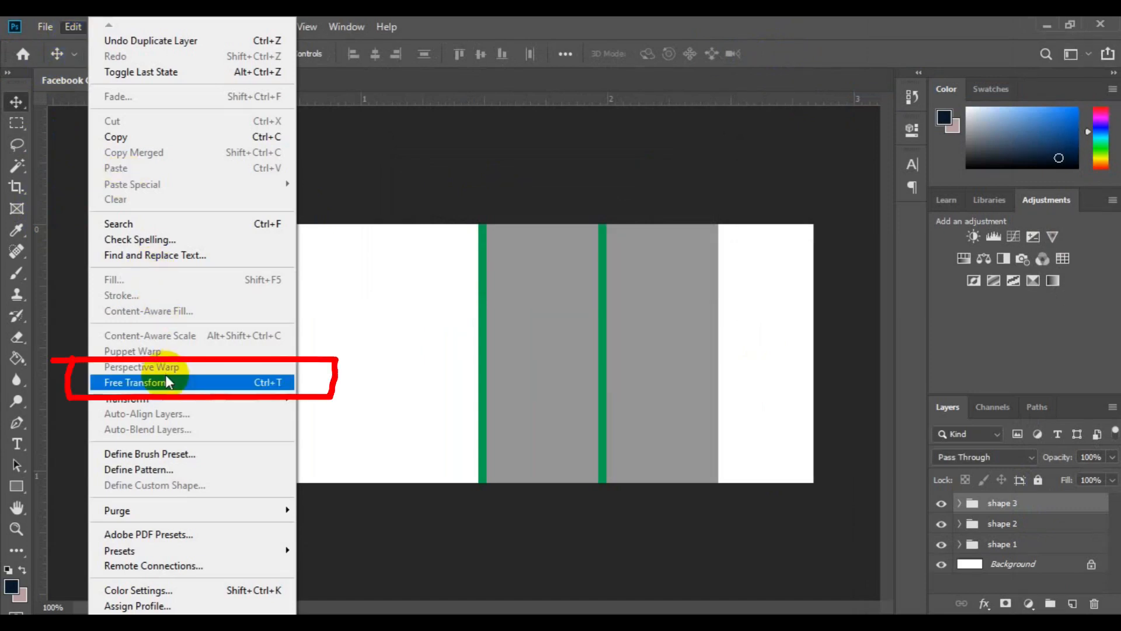
pyautogui.press('Escape')
pyautogui.hotkey('ctrl', 't')
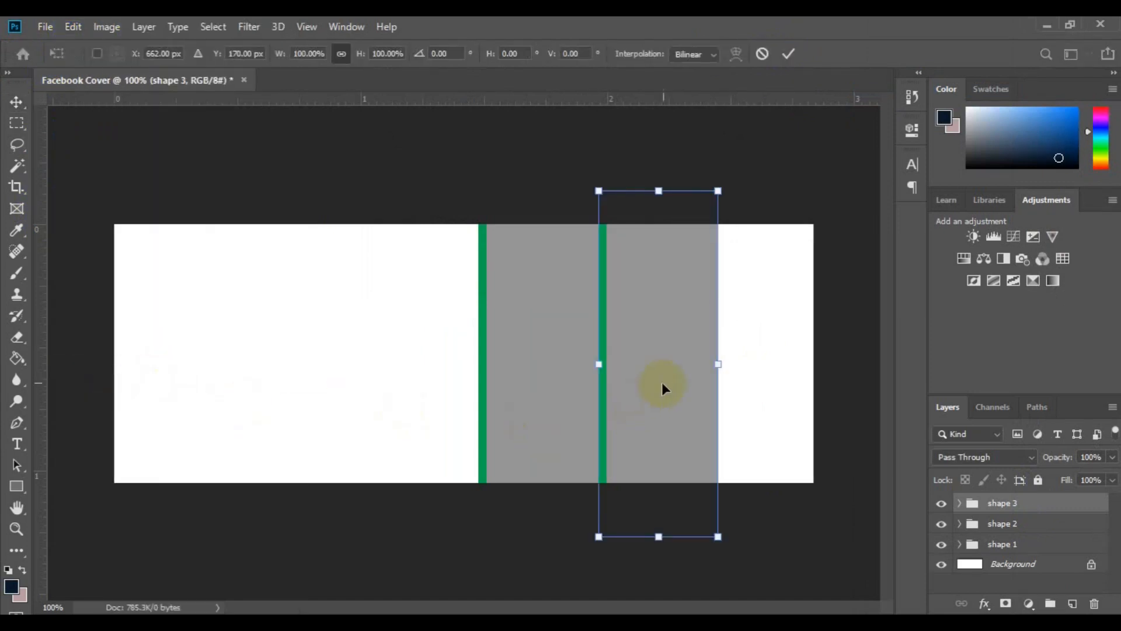
pyautogui.moveTo(665, 383); pyautogui.dragTo(786, 380)
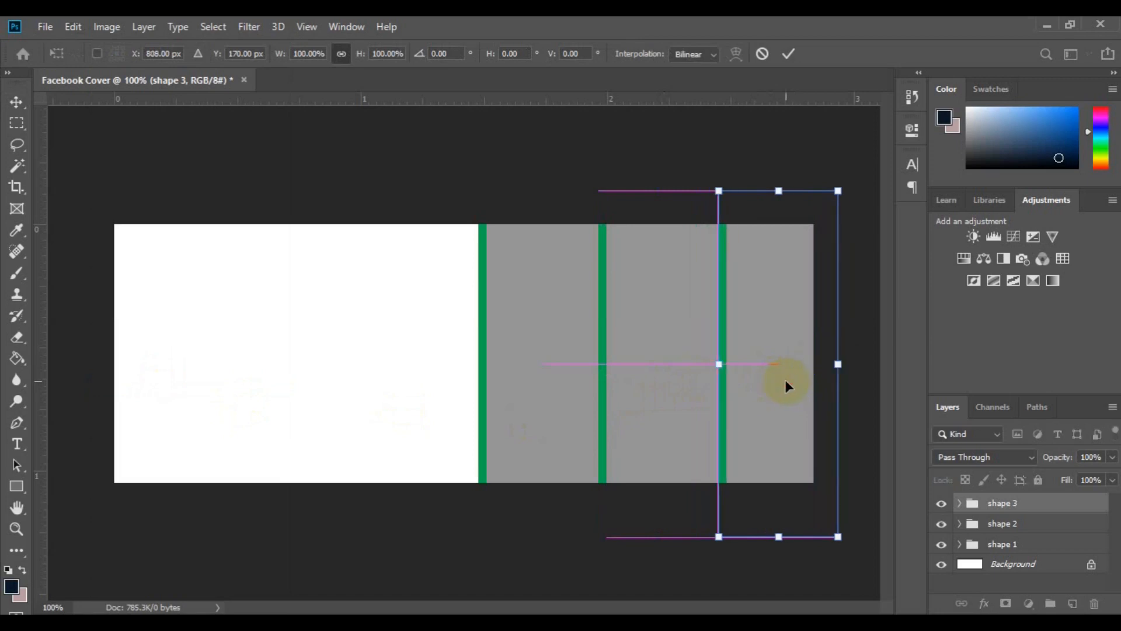
pyautogui.press('Return')
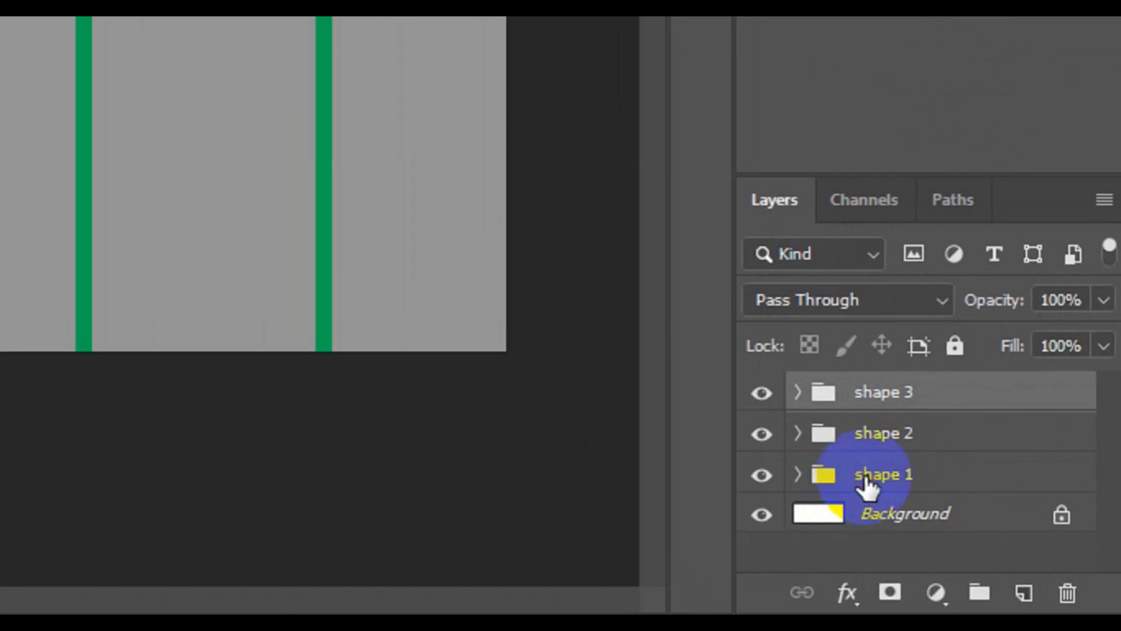
# Skew the shape 1, shape 2 and shape 3 groups together horizontally by about -12.8° so their tops lean right
pyautogui.keyDown('shift'); pyautogui.click(863, 479); pyautogui.keyUp('shift')
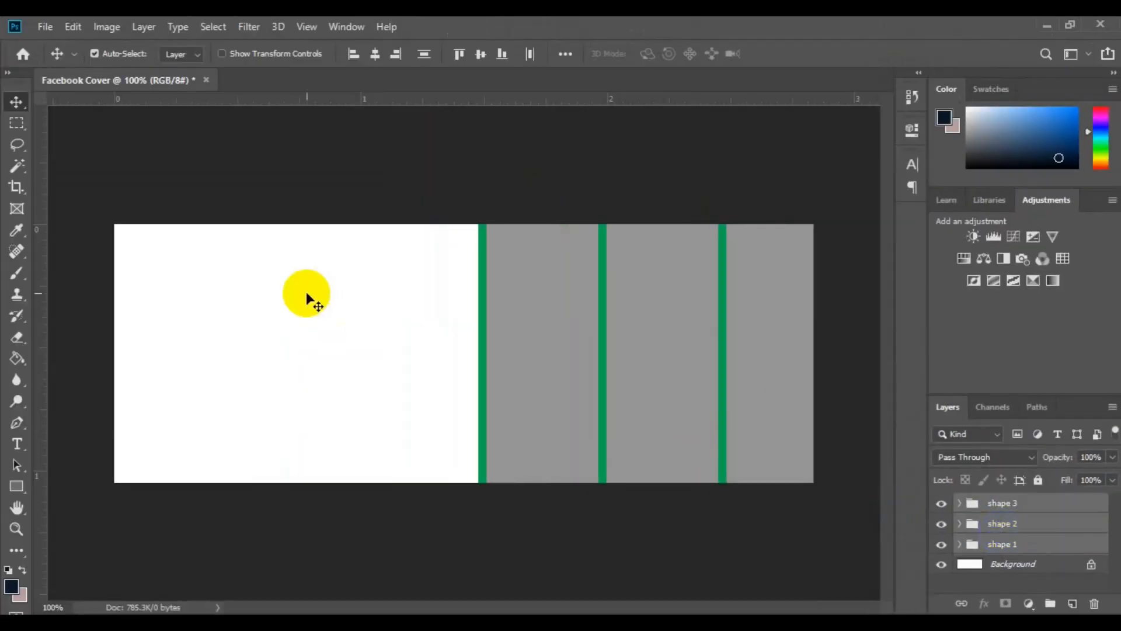
pyautogui.click(72, 27)
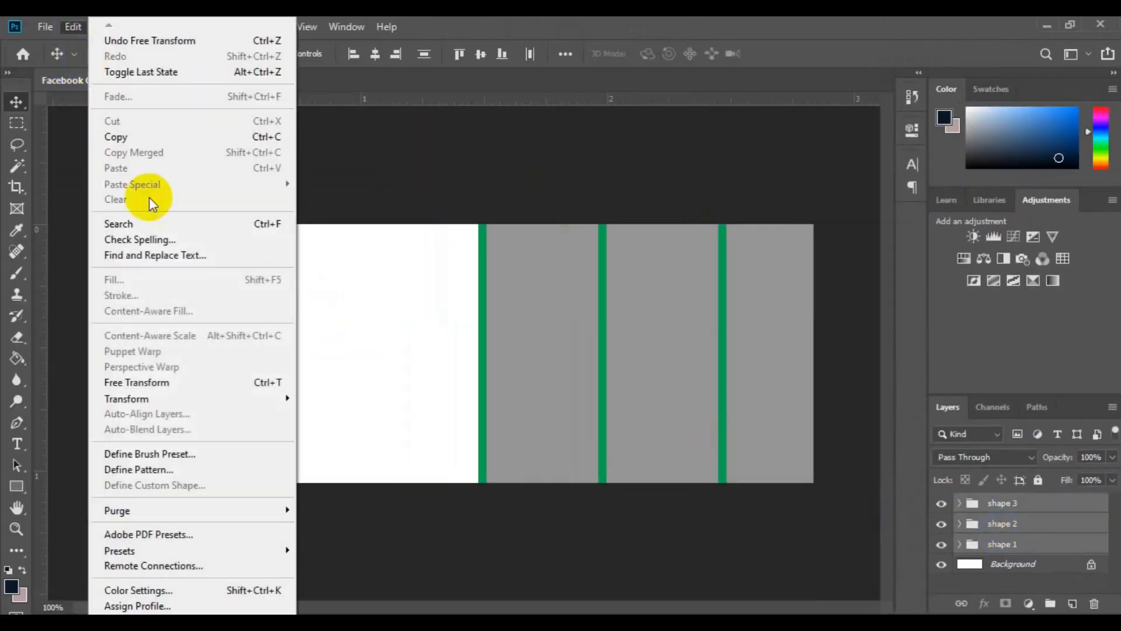
pyautogui.click(190, 383)
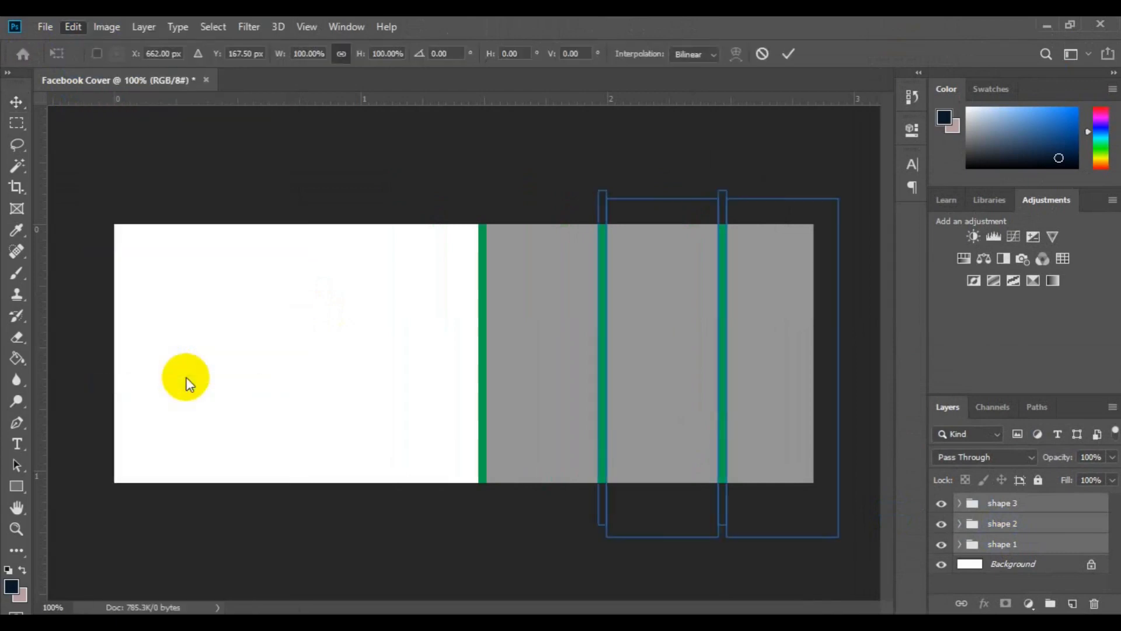
pyautogui.rightClick(656, 365)
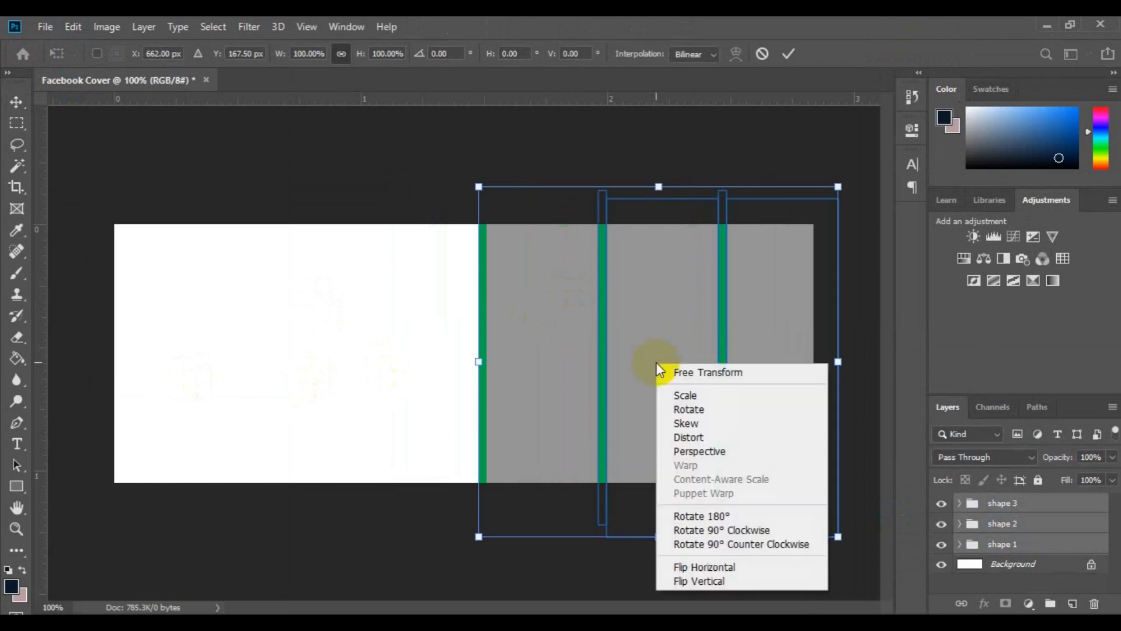
pyautogui.click(685, 422)
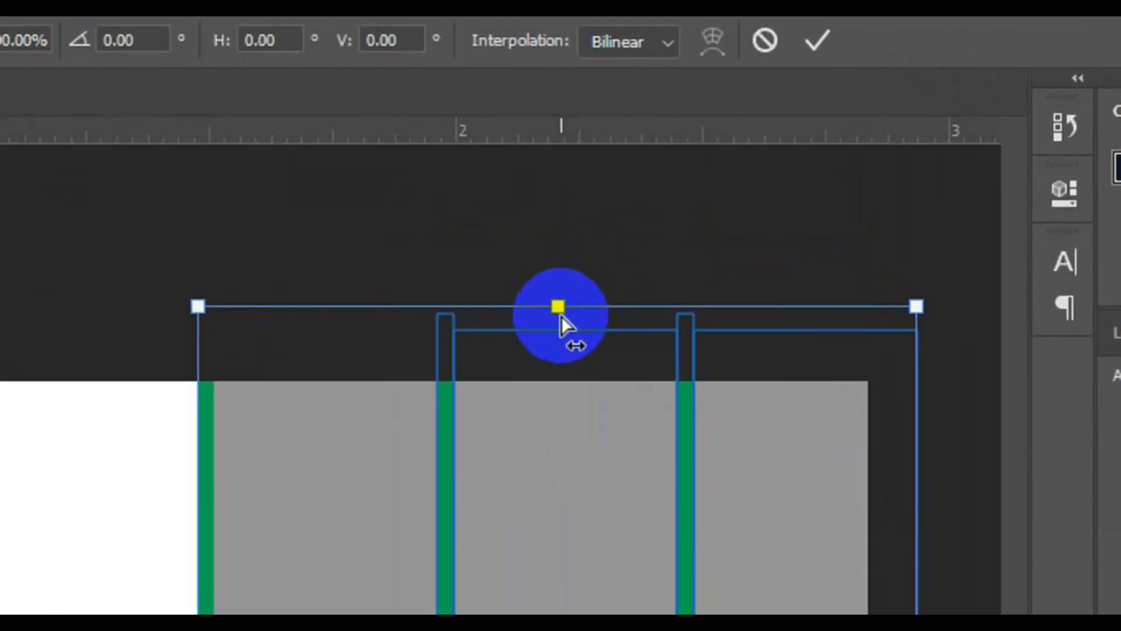
pyautogui.moveTo(562, 317); pyautogui.dragTo(721, 322)
pyautogui.click(818, 43)
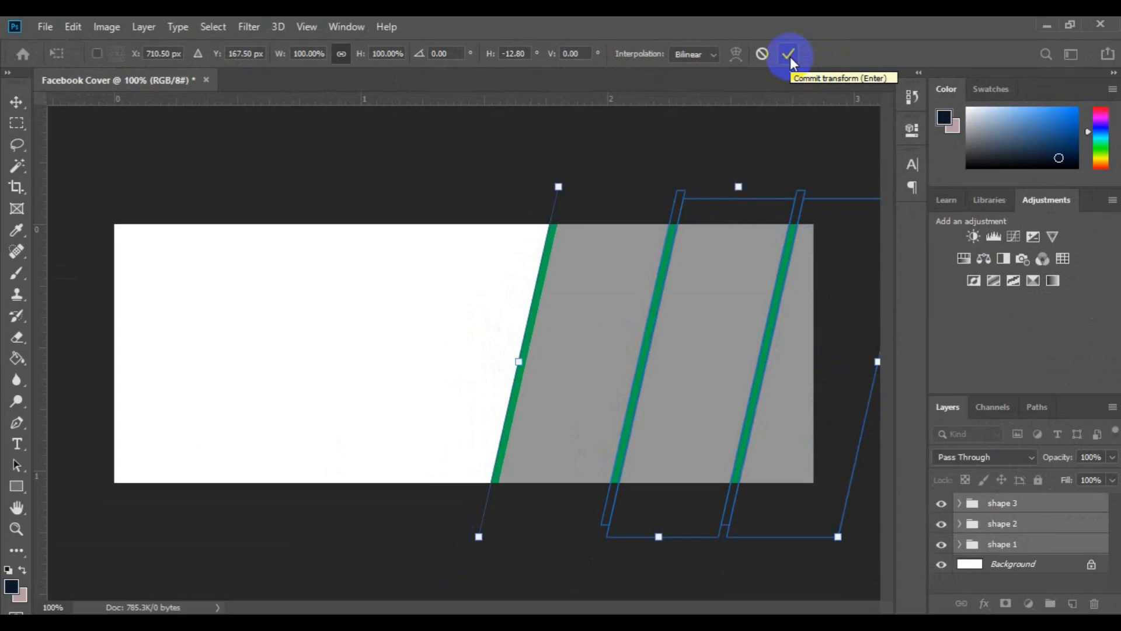
pyautogui.click(791, 58)
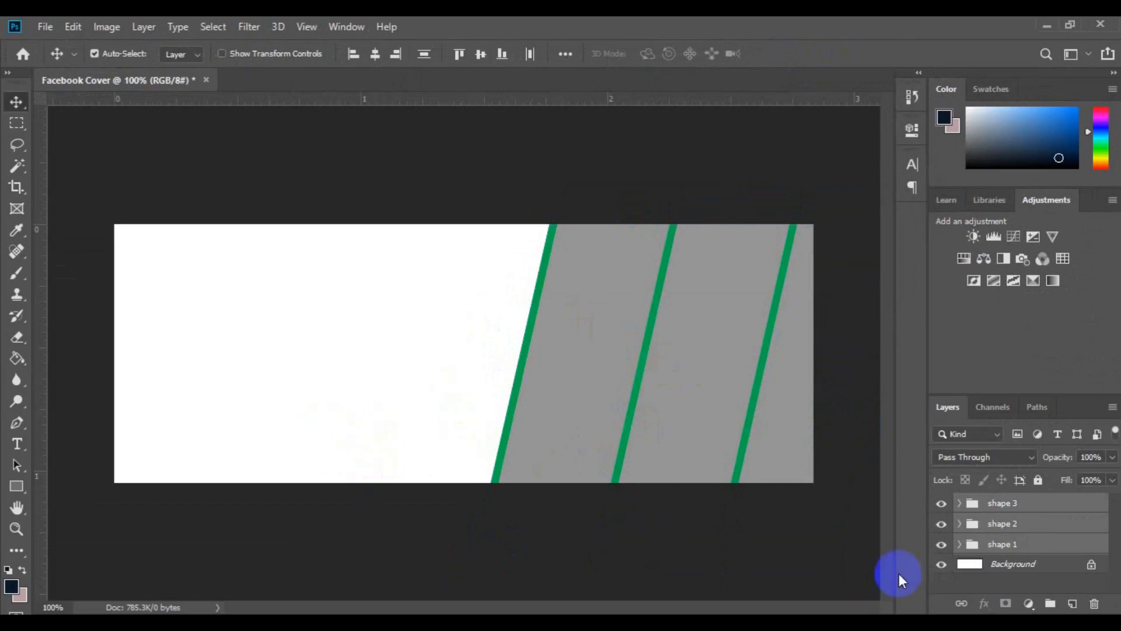
# Draw a light blue circle about 128 px wide directly above the Background layer, left of the slanted strips
pyautogui.click(1023, 565)
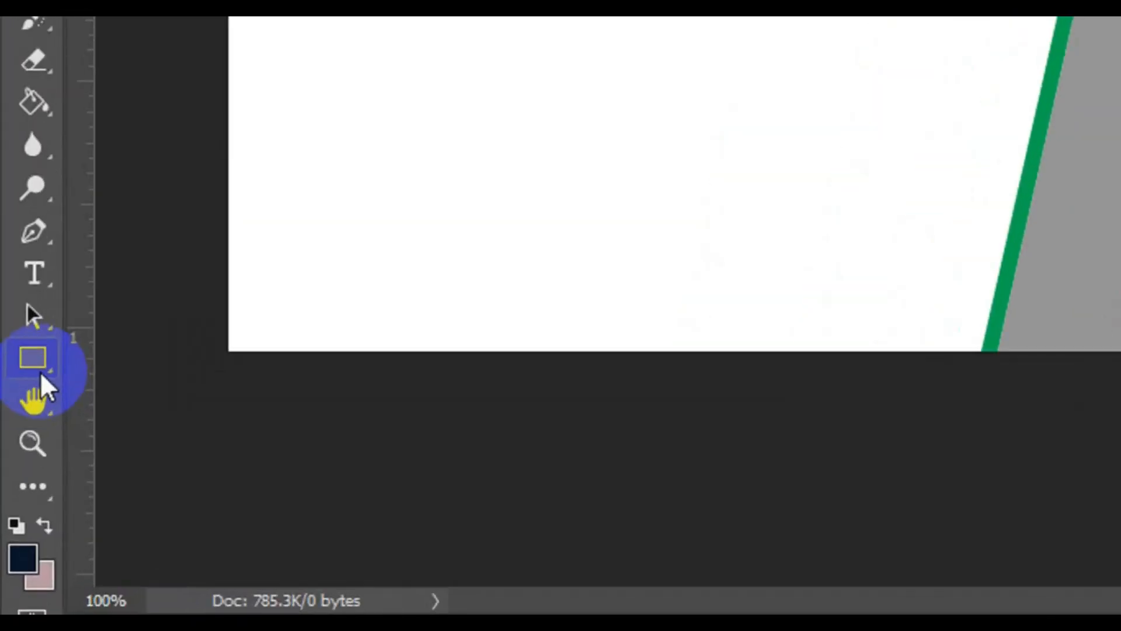
pyautogui.click(40, 372)
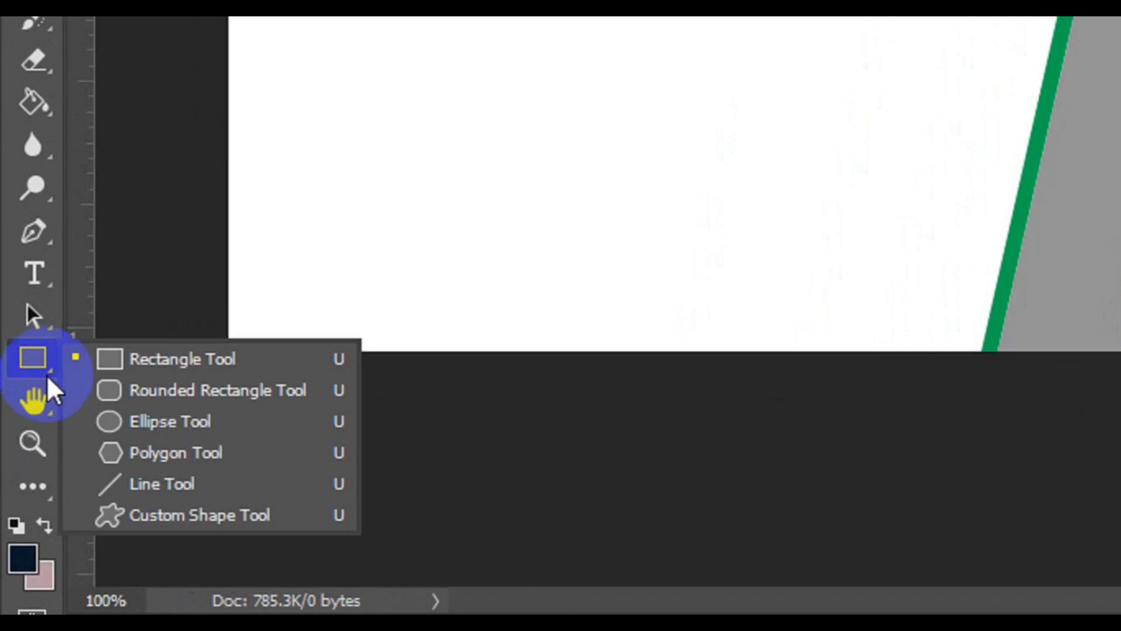
pyautogui.click(193, 441)
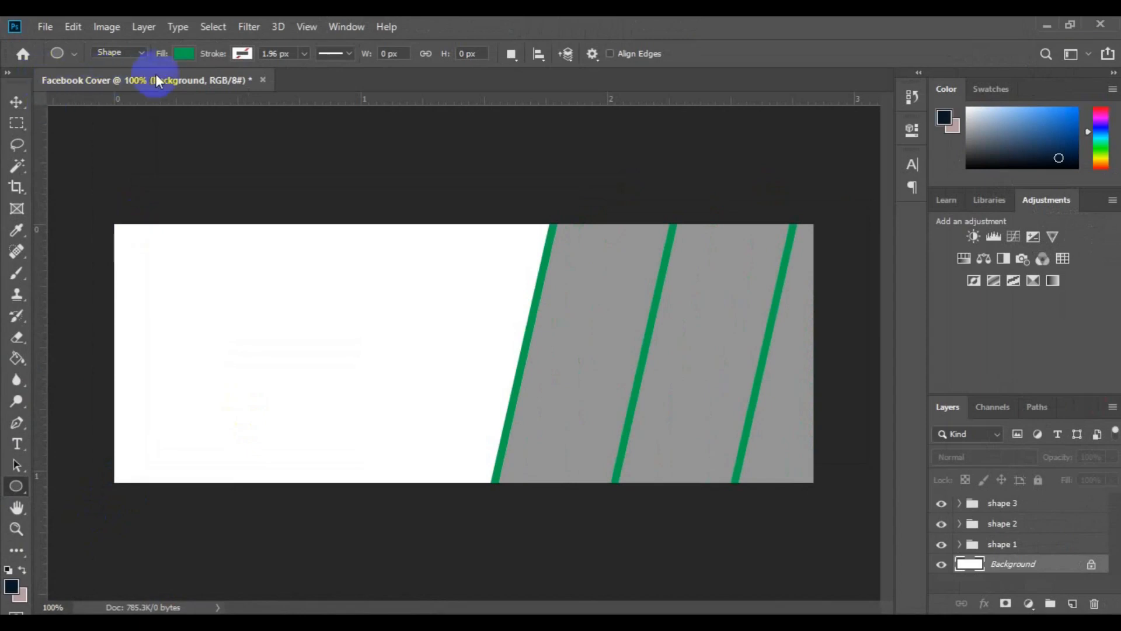
pyautogui.click(142, 54)
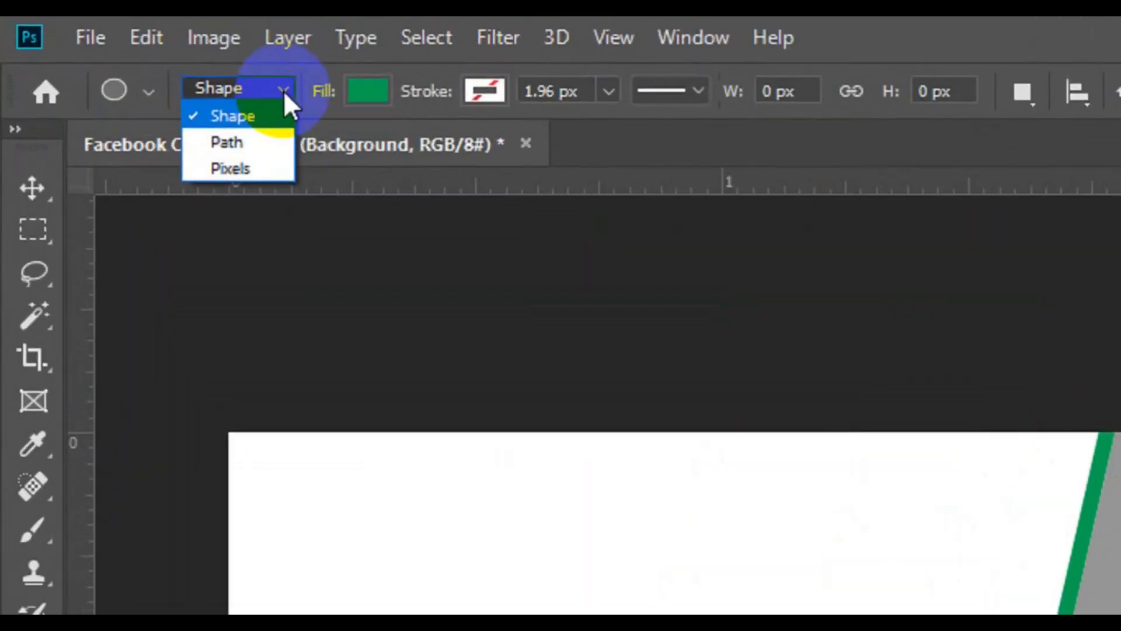
pyautogui.click(281, 115)
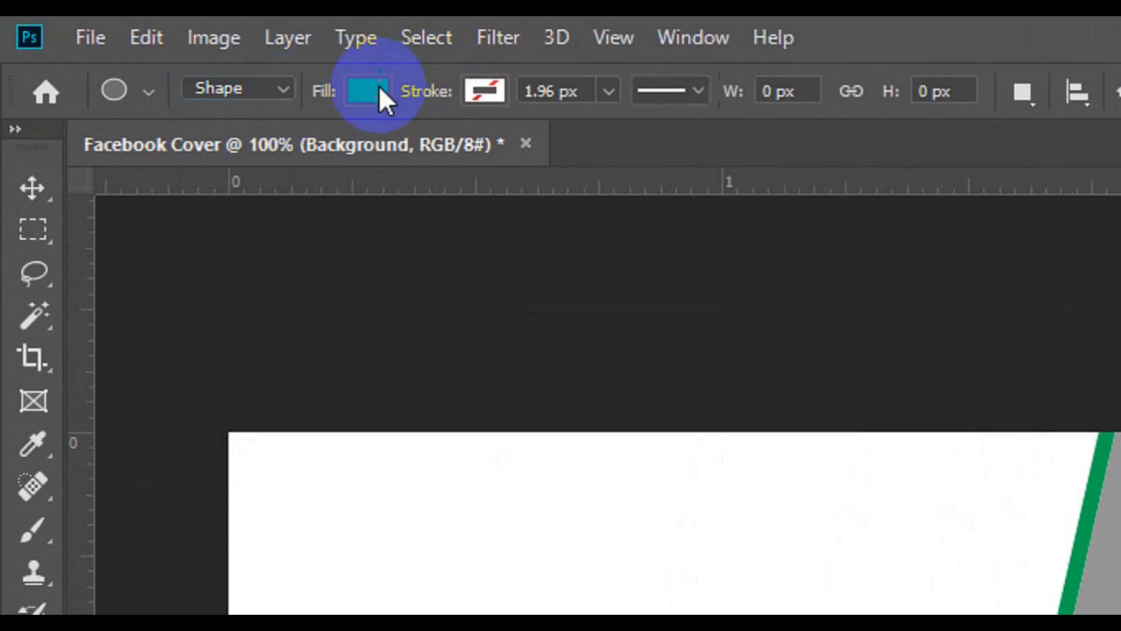
pyautogui.click(379, 88)
pyautogui.click(300, 300)
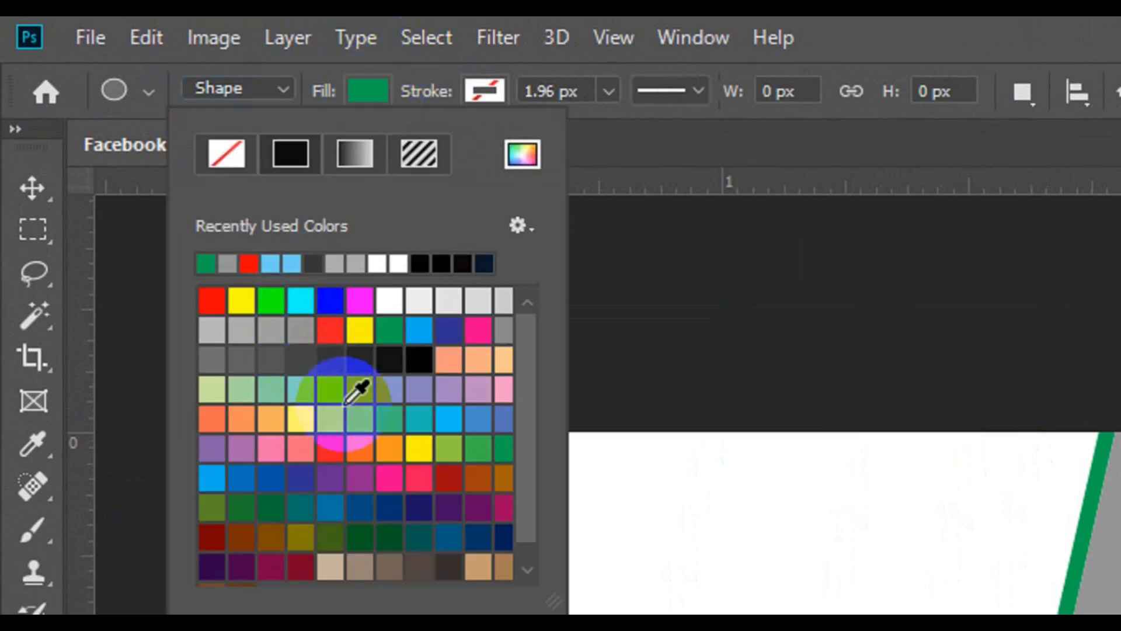
pyautogui.click(334, 389)
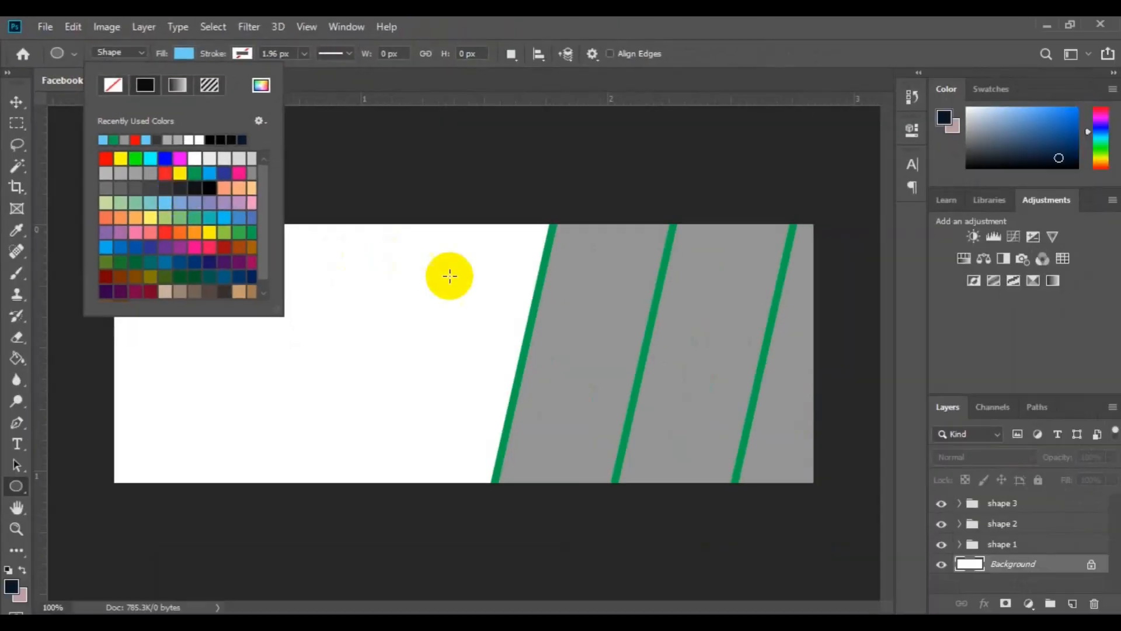
pyautogui.moveTo(409, 263); pyautogui.dragTo(549, 369)
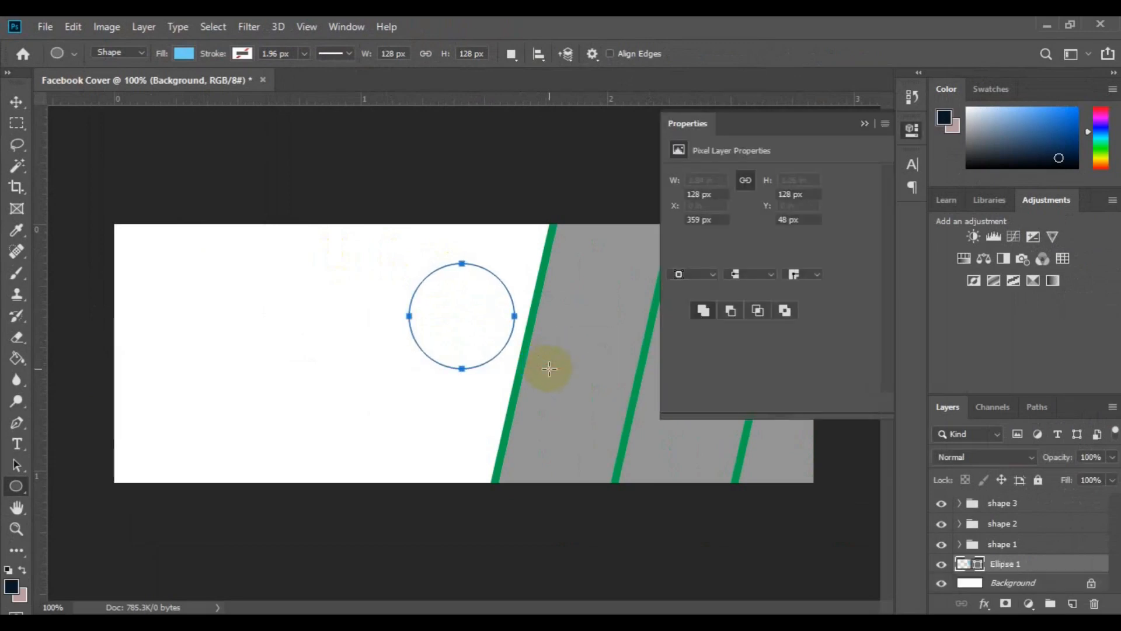
# Move the blue circle partly behind the first green strip, to about X 426 px and Y 38 px
pyautogui.click(17, 103)
pyautogui.moveTo(456, 308); pyautogui.dragTo(490, 291)
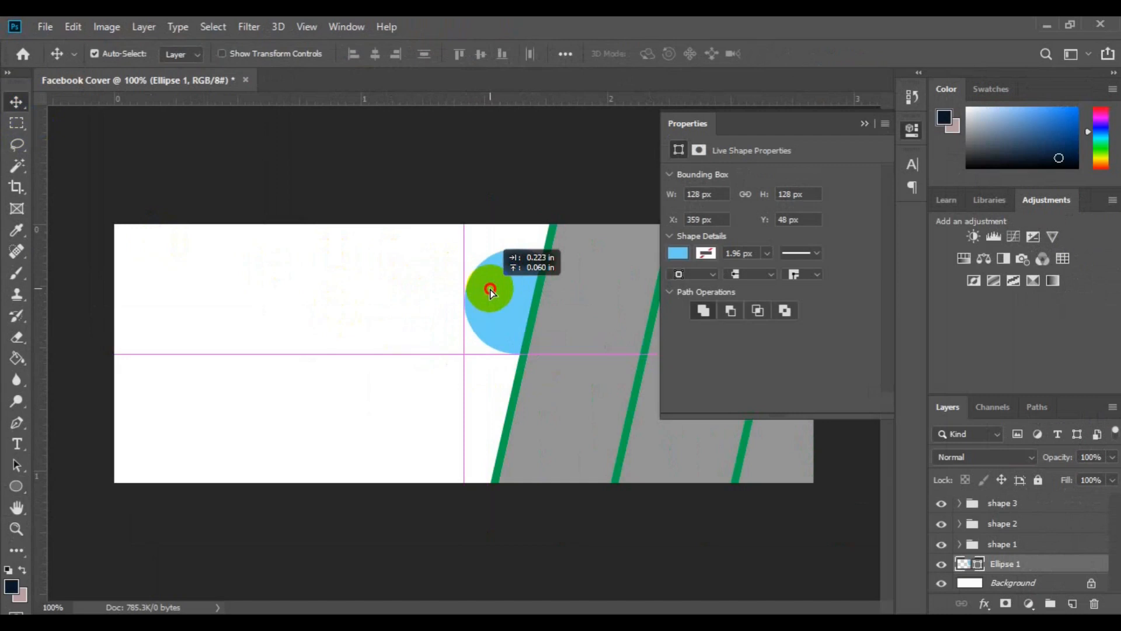
pyautogui.moveTo(490, 289); pyautogui.dragTo(490, 291)
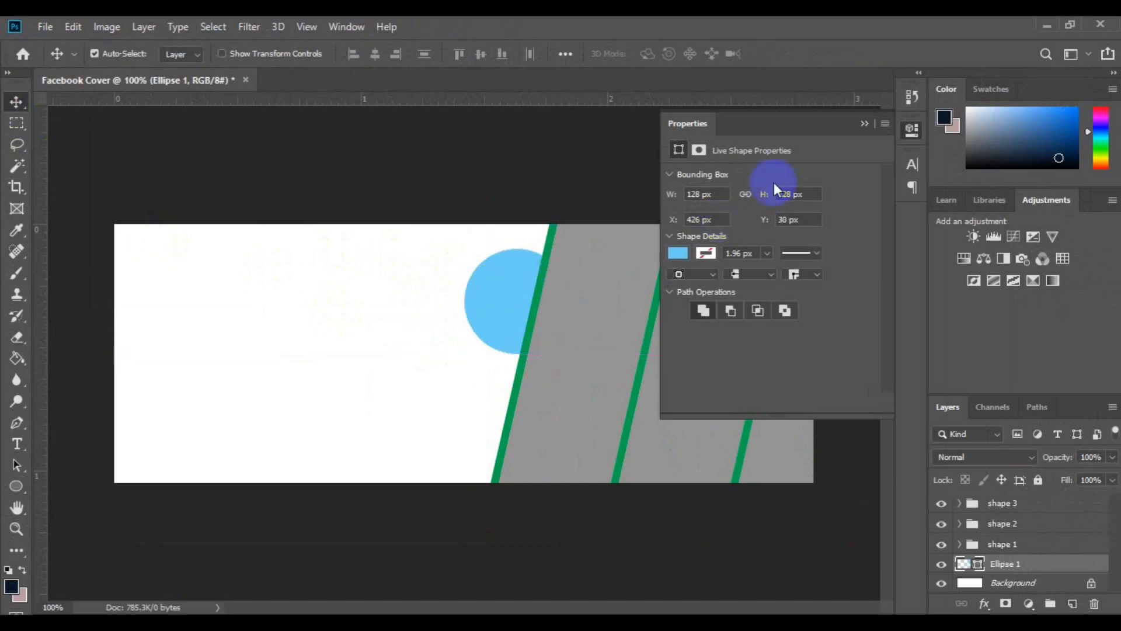
pyautogui.click(865, 124)
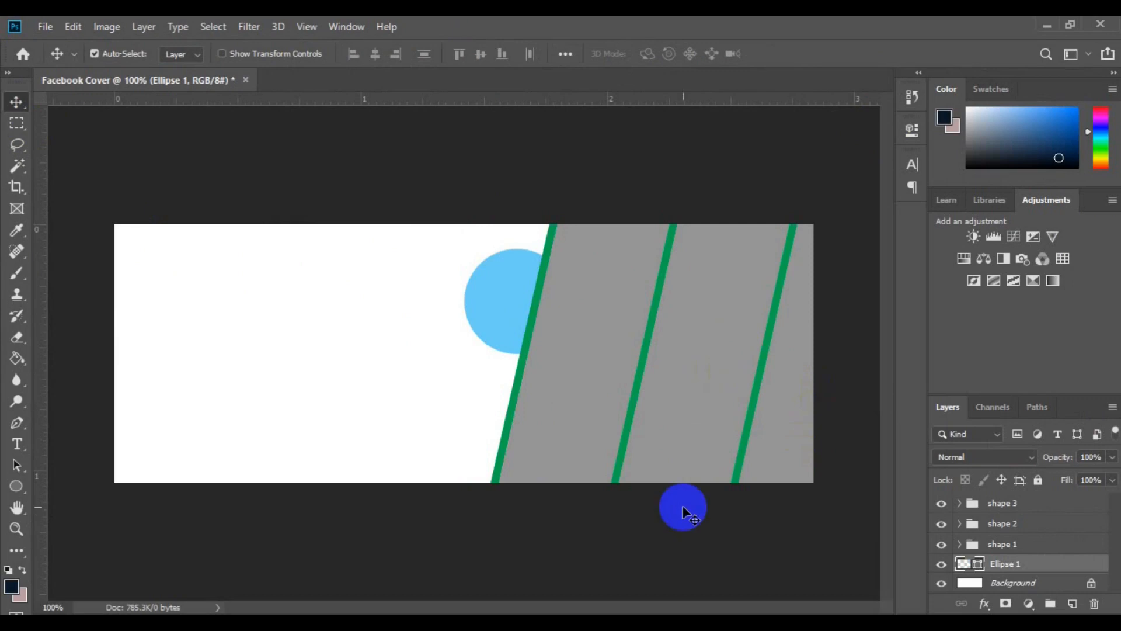
# Draw a light blue circle about 73 px wide over the rightmost green strip, on a new layer atop the shape 3 group
pyautogui.click(787, 454)
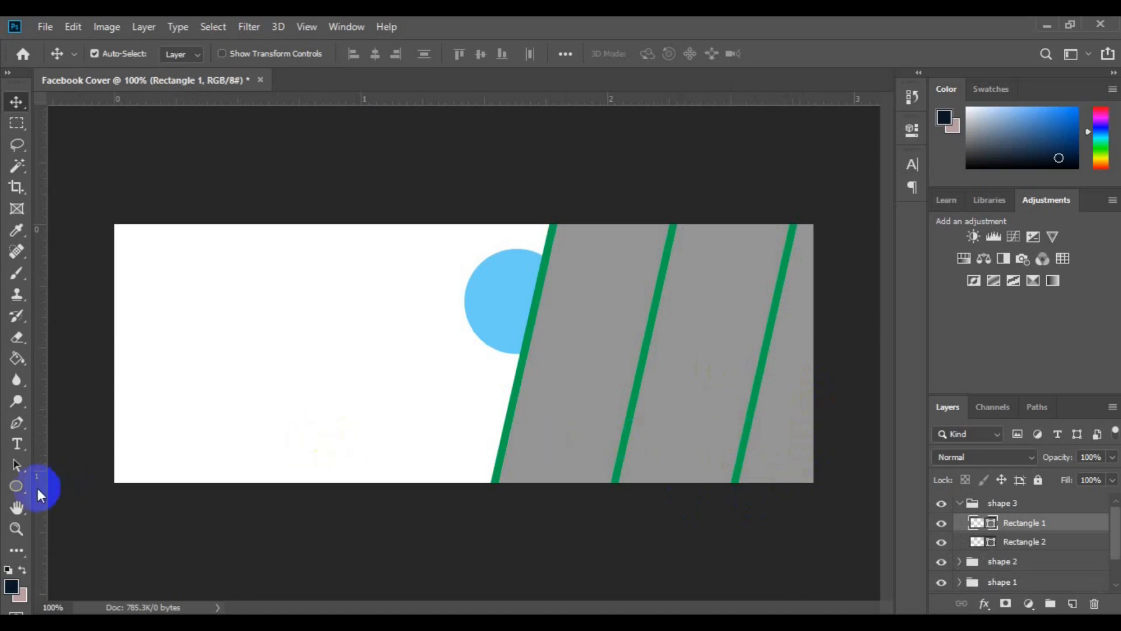
pyautogui.click(21, 489)
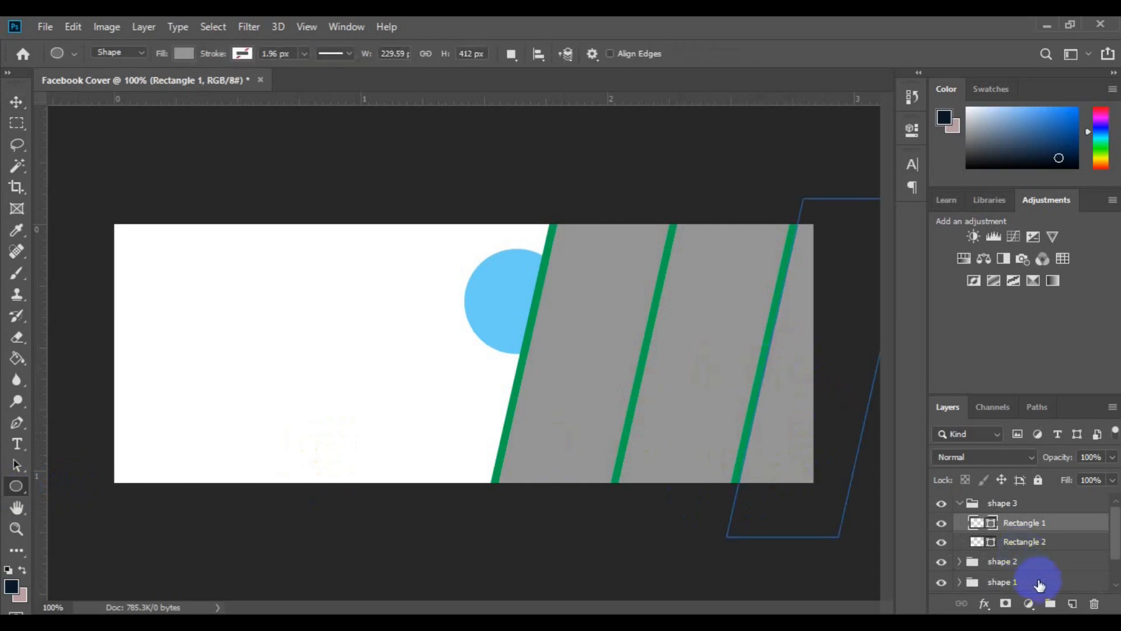
pyautogui.click(1074, 609)
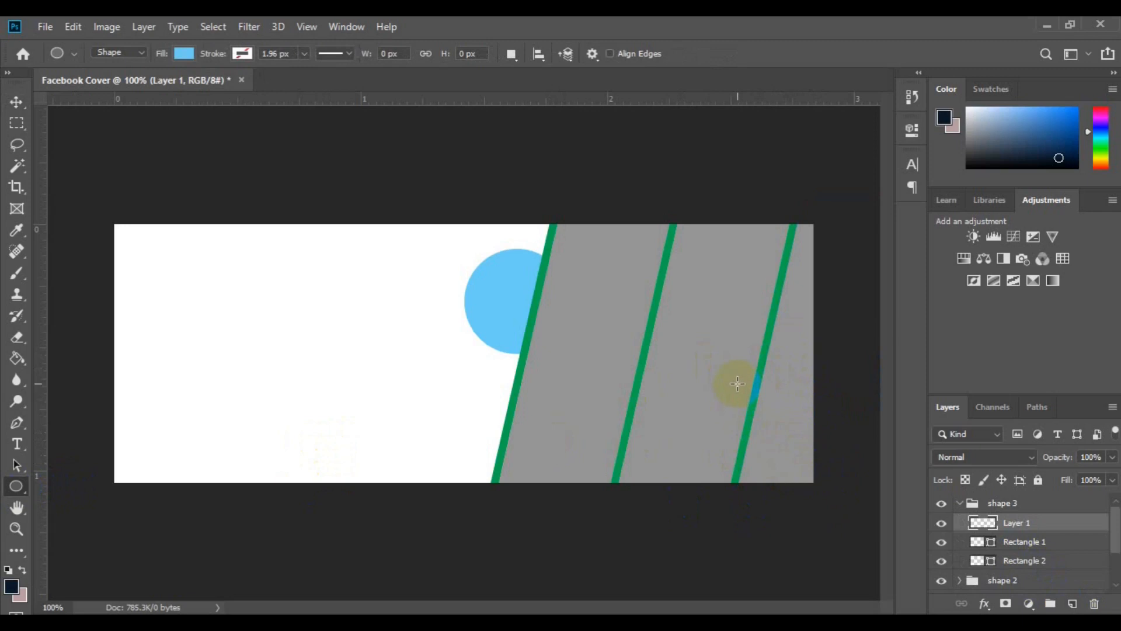
pyautogui.moveTo(738, 383); pyautogui.dragTo(802, 444)
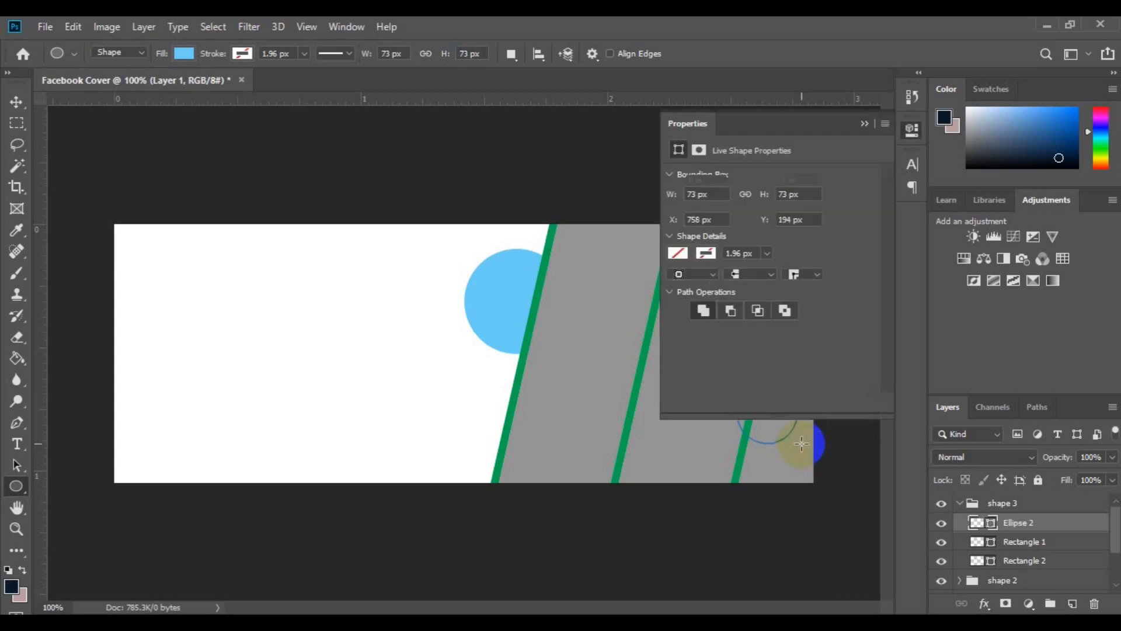
# Stack the shape 3 group's green strip, Rectangle 2, above Ellipse 2, and shift the small blue circle slightly to the right
pyautogui.click(863, 125)
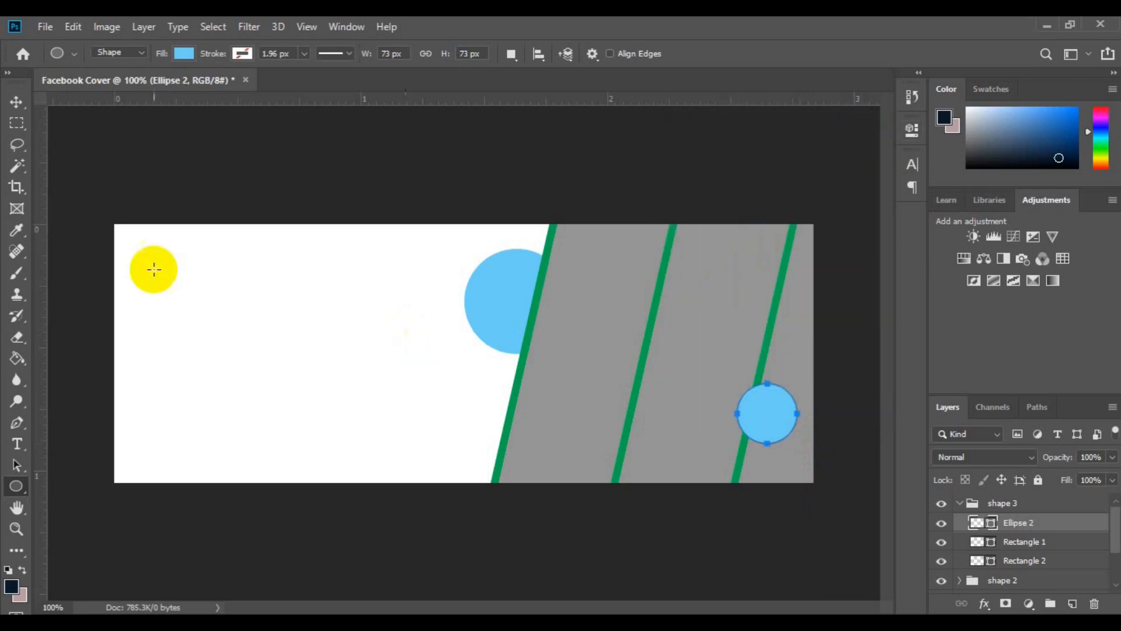
pyautogui.click(16, 103)
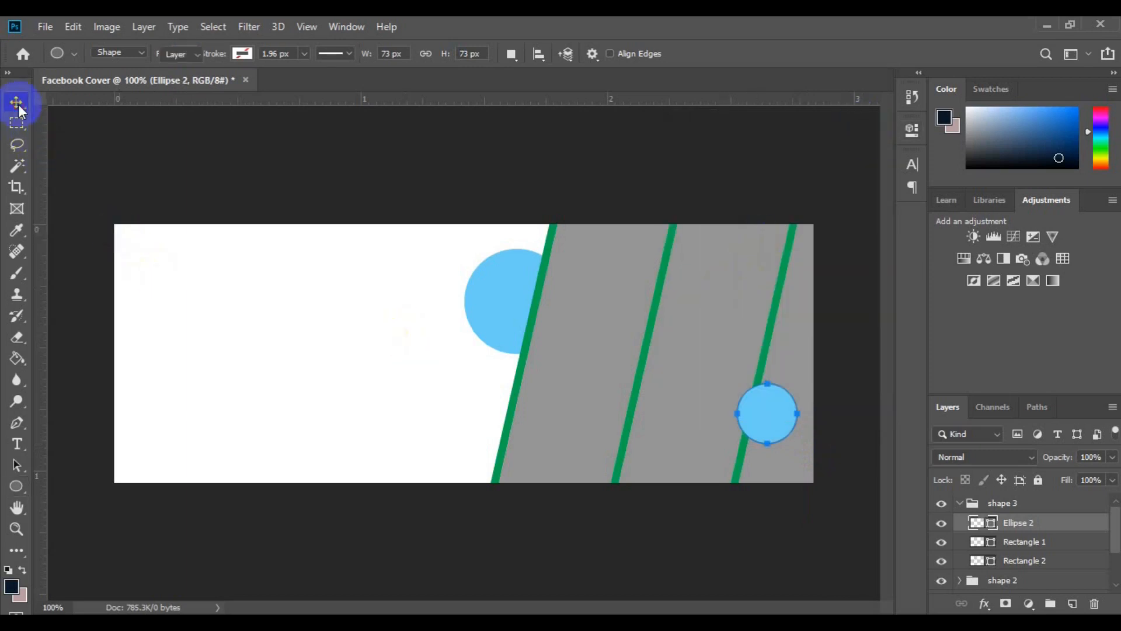
pyautogui.click(766, 346)
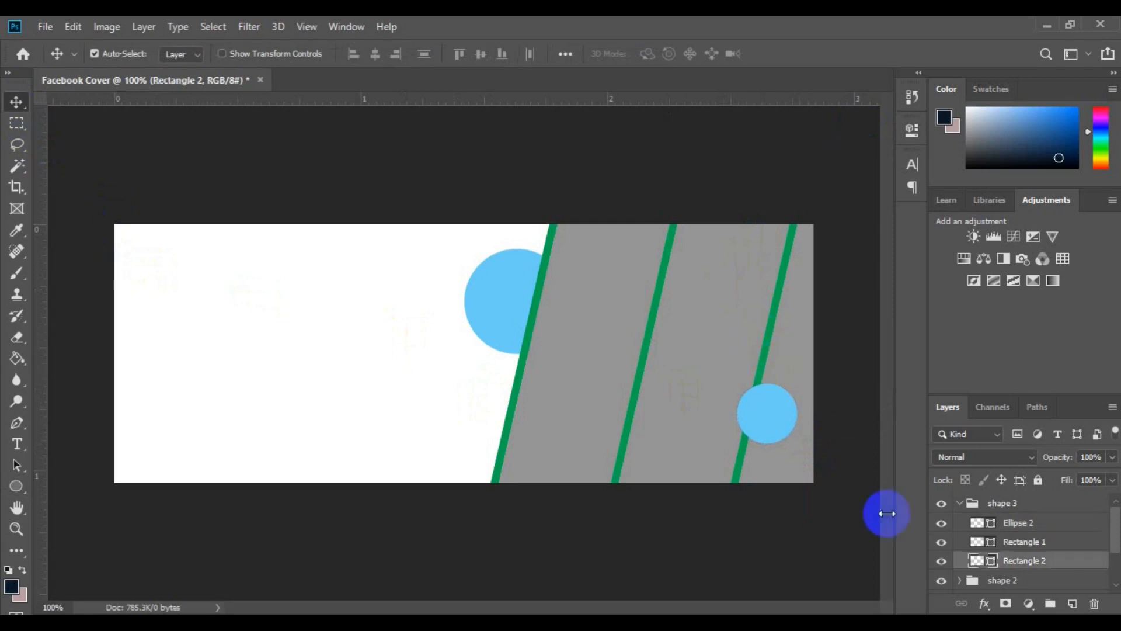
pyautogui.click(1045, 564)
pyautogui.moveTo(1045, 564); pyautogui.dragTo(1045, 519)
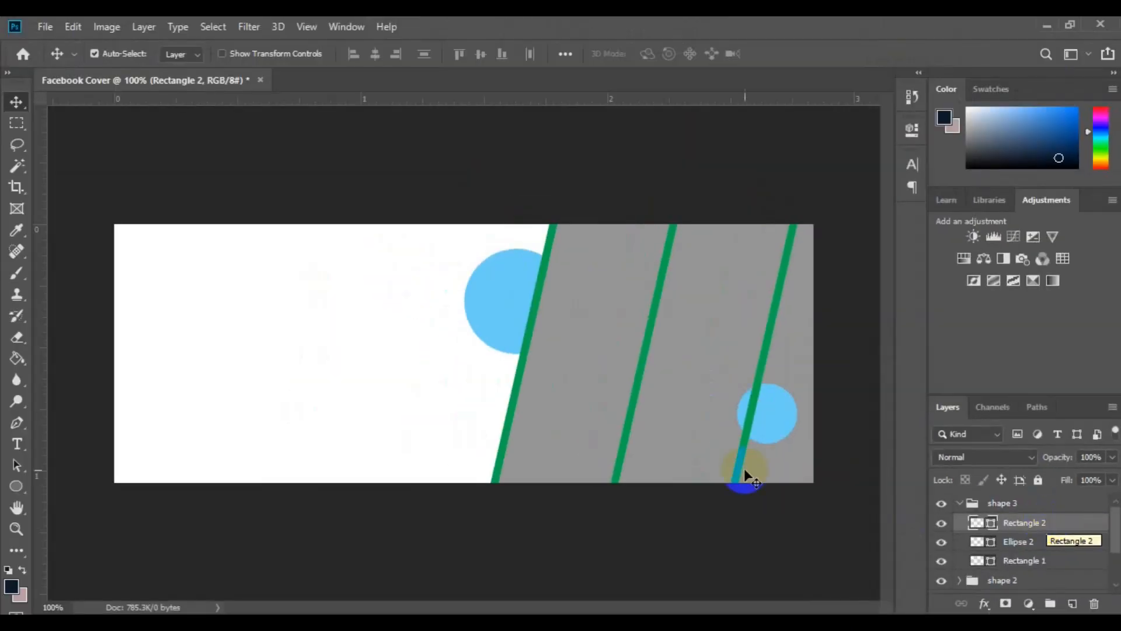
pyautogui.click(779, 426)
pyautogui.moveTo(779, 425); pyautogui.dragTo(786, 429)
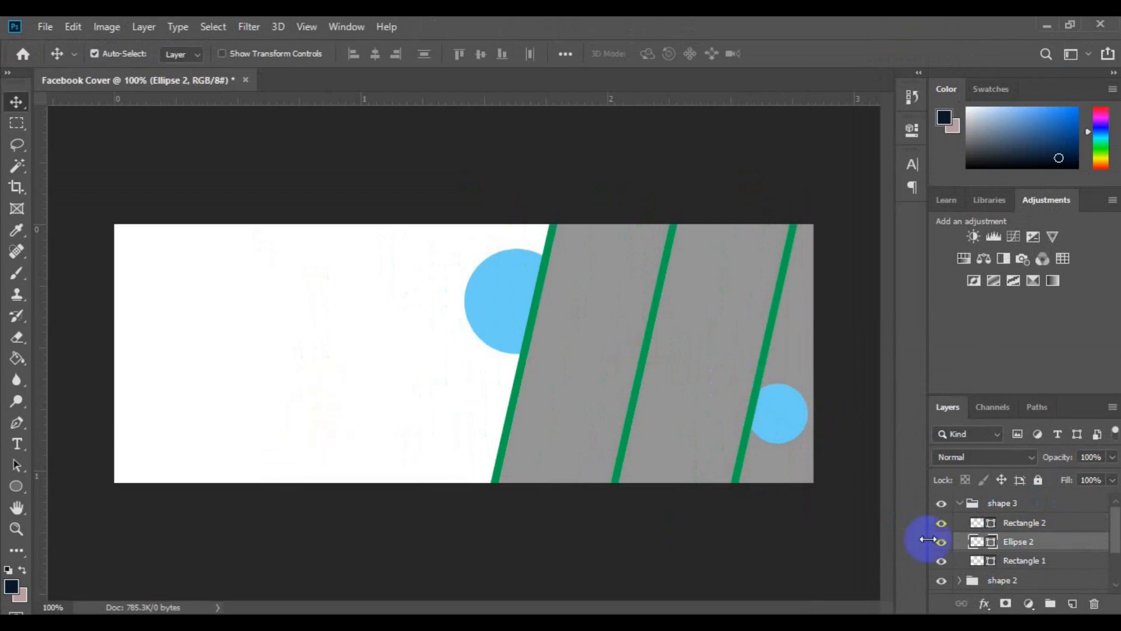
# Draw a light grey circle about 414 px wide directly above the Background layer, covering the cover's left part
pyautogui.scroll(-3, 1114, 576)
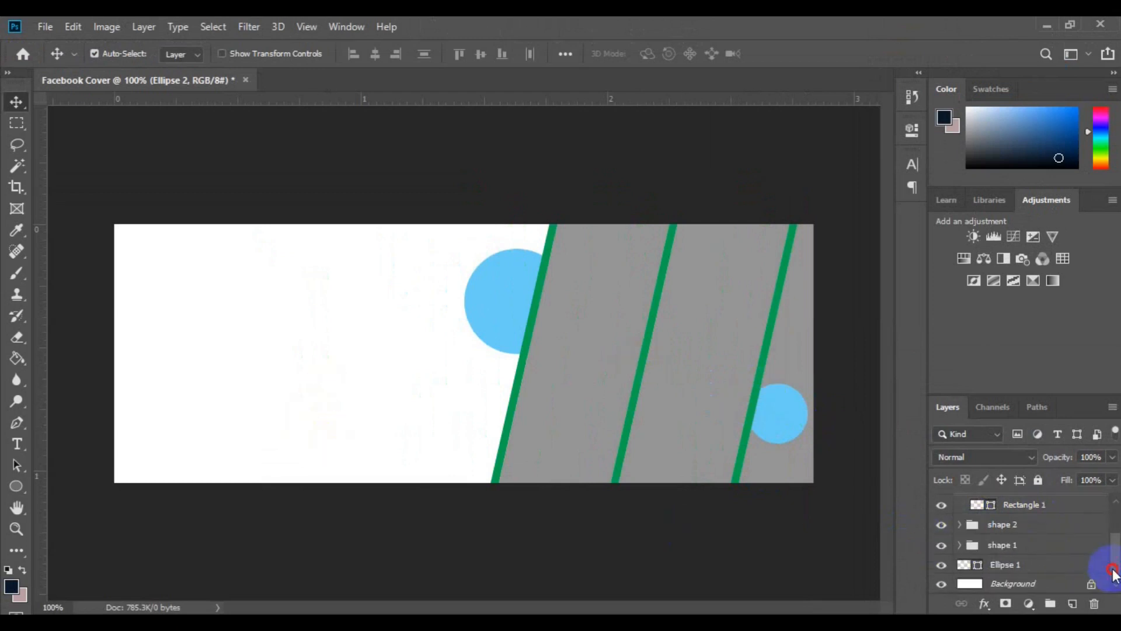
pyautogui.click(1019, 584)
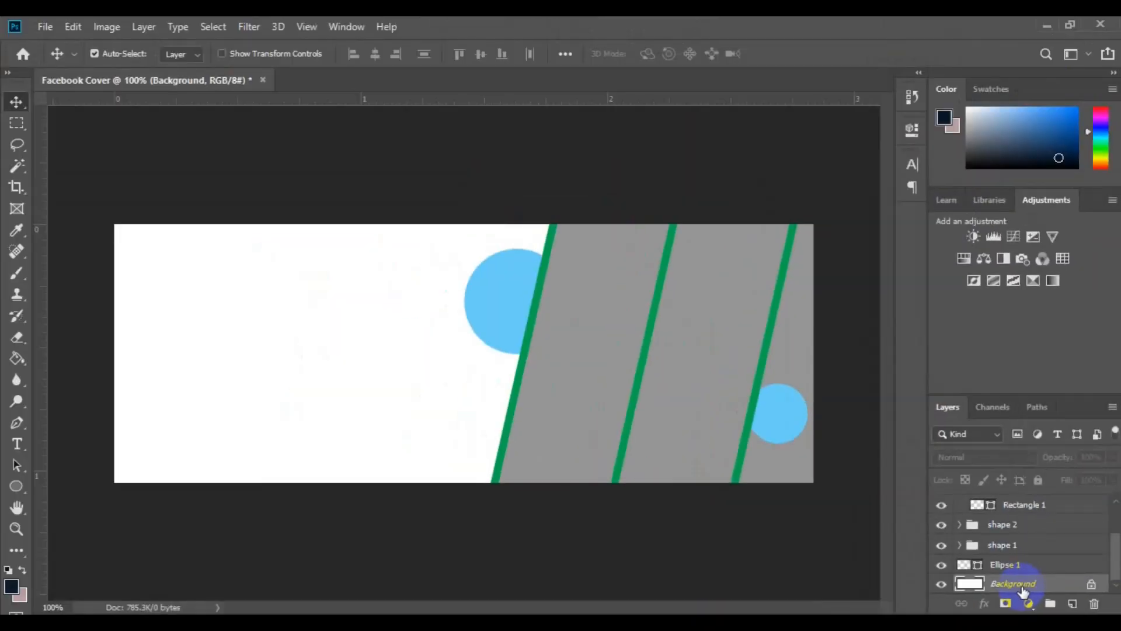
pyautogui.click(20, 487)
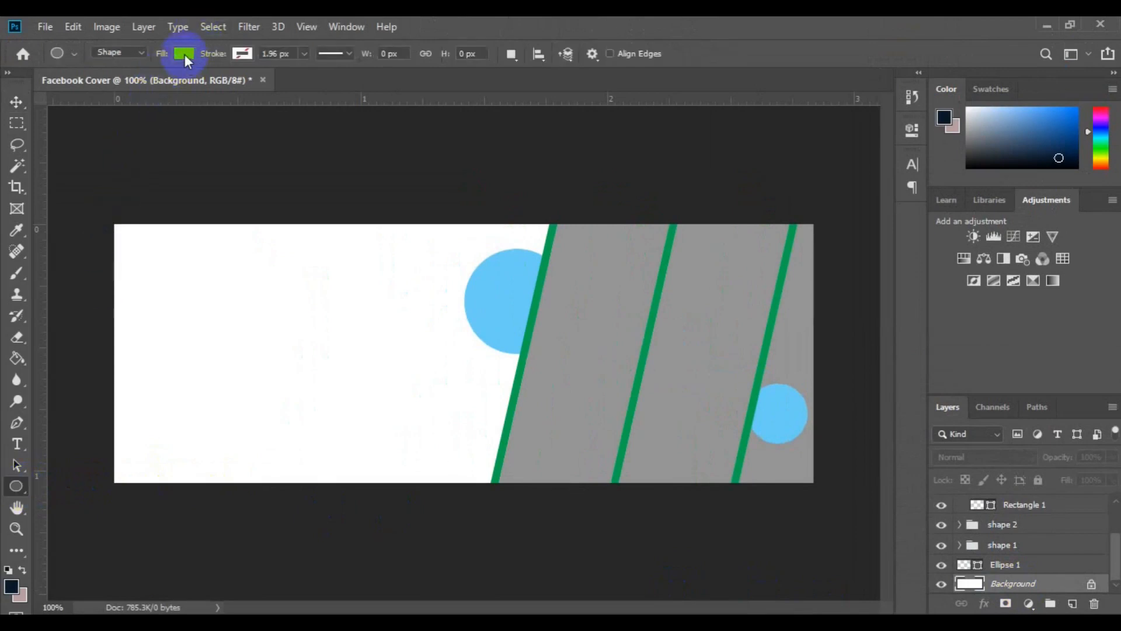
pyautogui.click(185, 58)
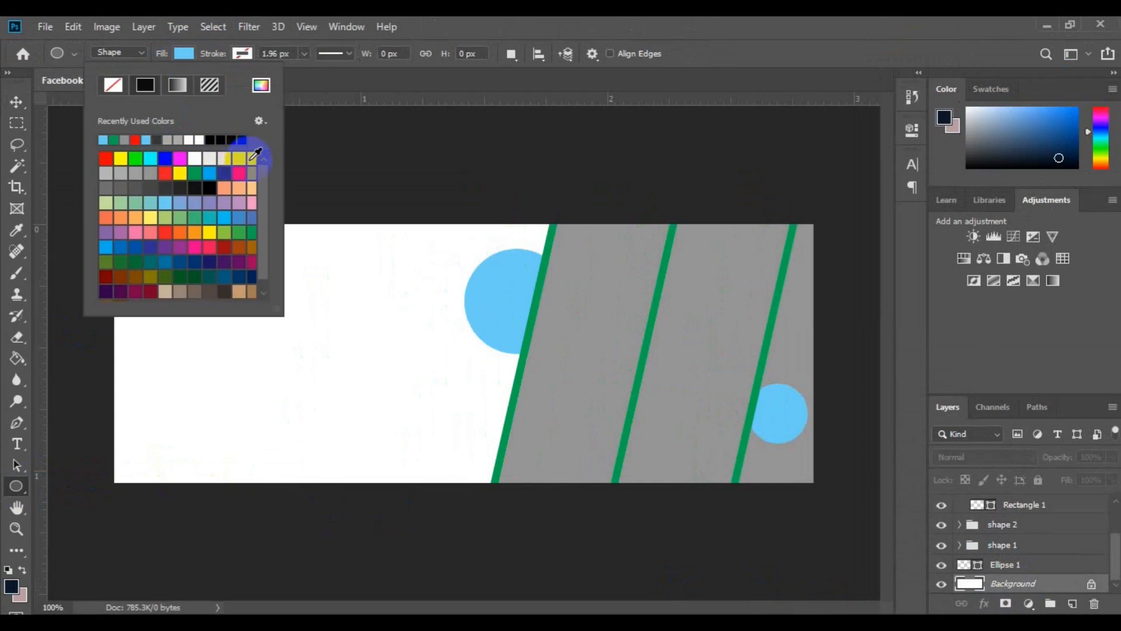
pyautogui.click(209, 157)
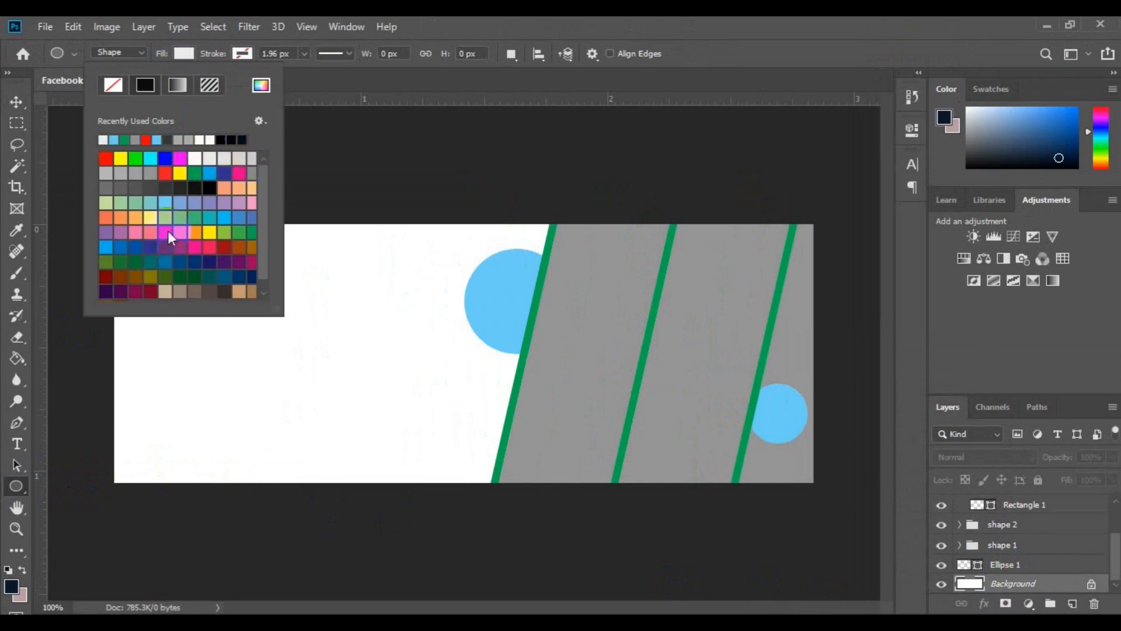
pyautogui.click(101, 285)
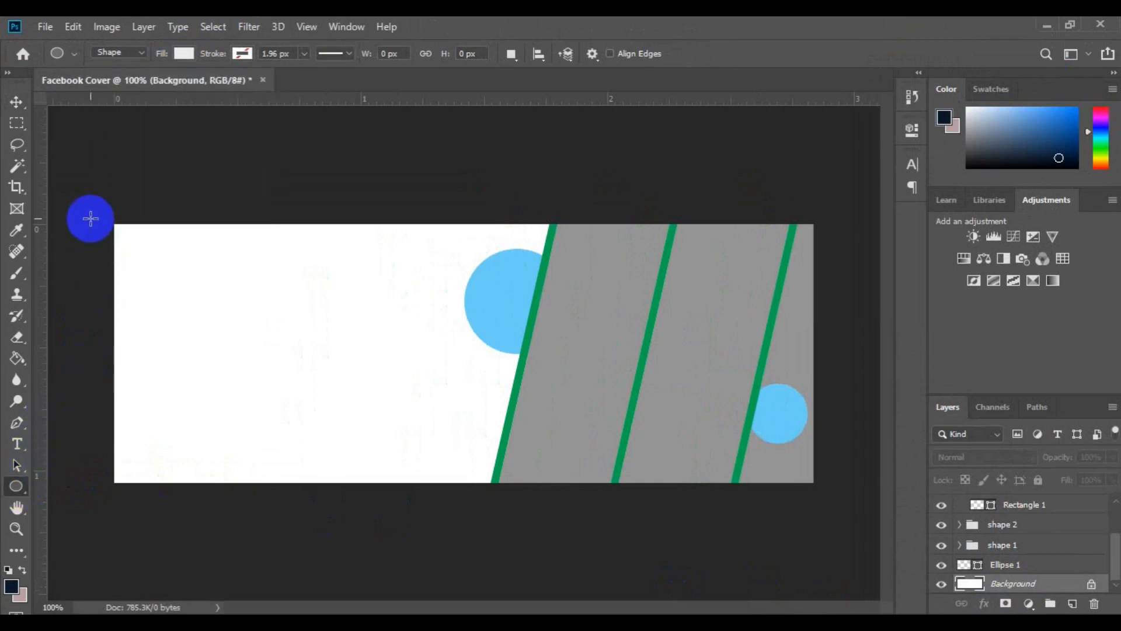
pyautogui.moveTo(90, 219); pyautogui.dragTo(444, 559)
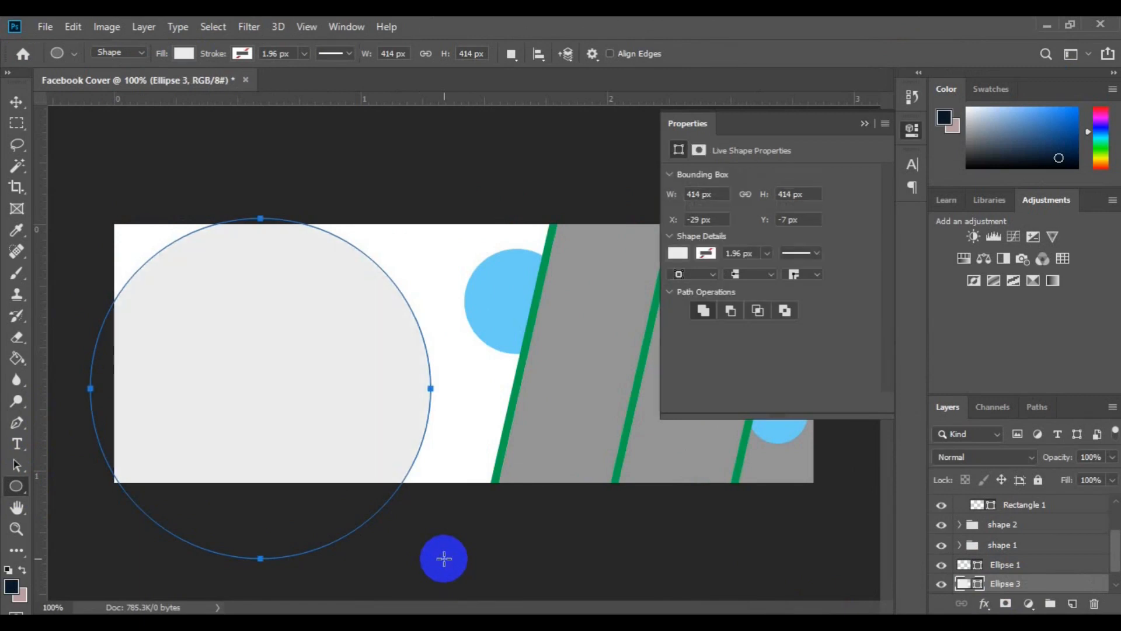
# Move the light grey circle partly off the canvas's left edge, to about X -295 px and Y -36 px
pyautogui.press('v')
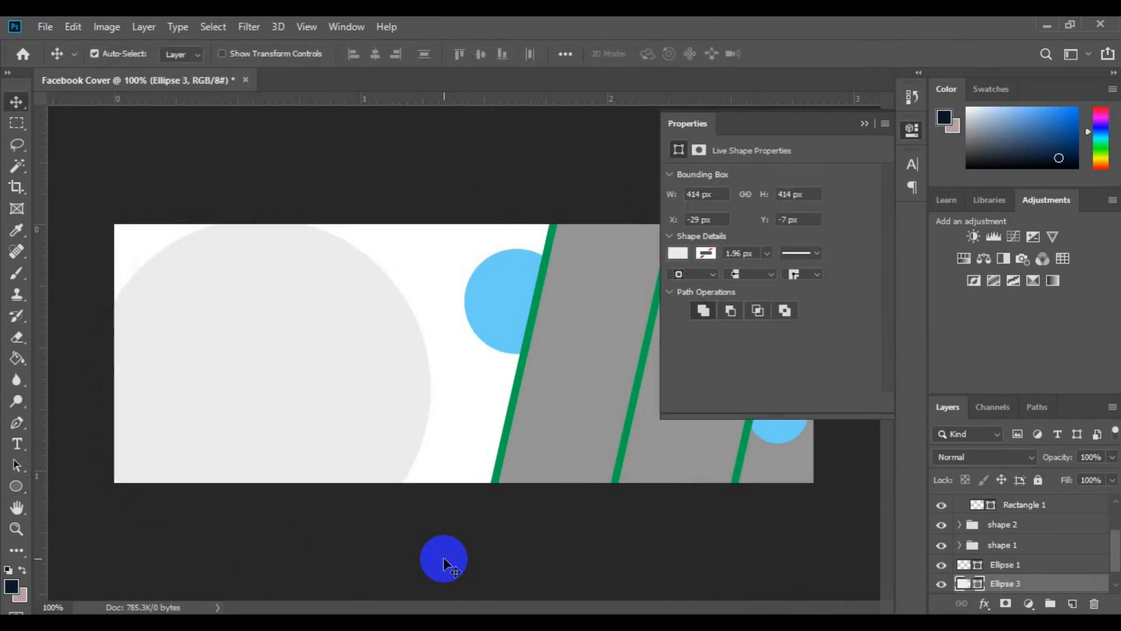
pyautogui.moveTo(247, 394); pyautogui.dragTo(103, 374)
pyautogui.moveTo(238, 351); pyautogui.dragTo(171, 349)
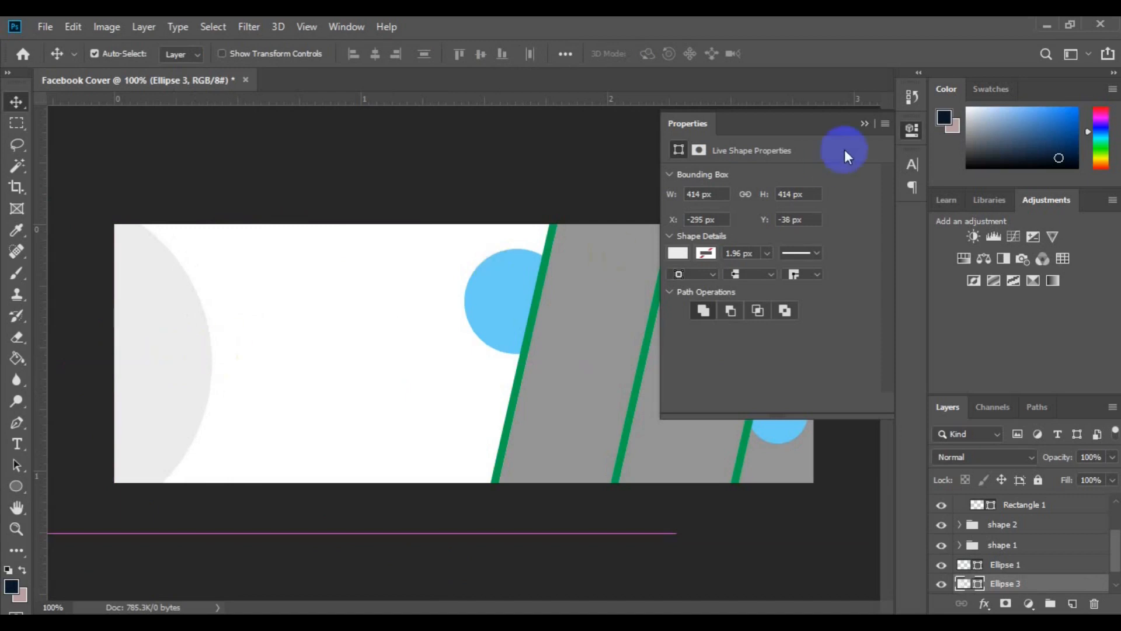
pyautogui.click(865, 124)
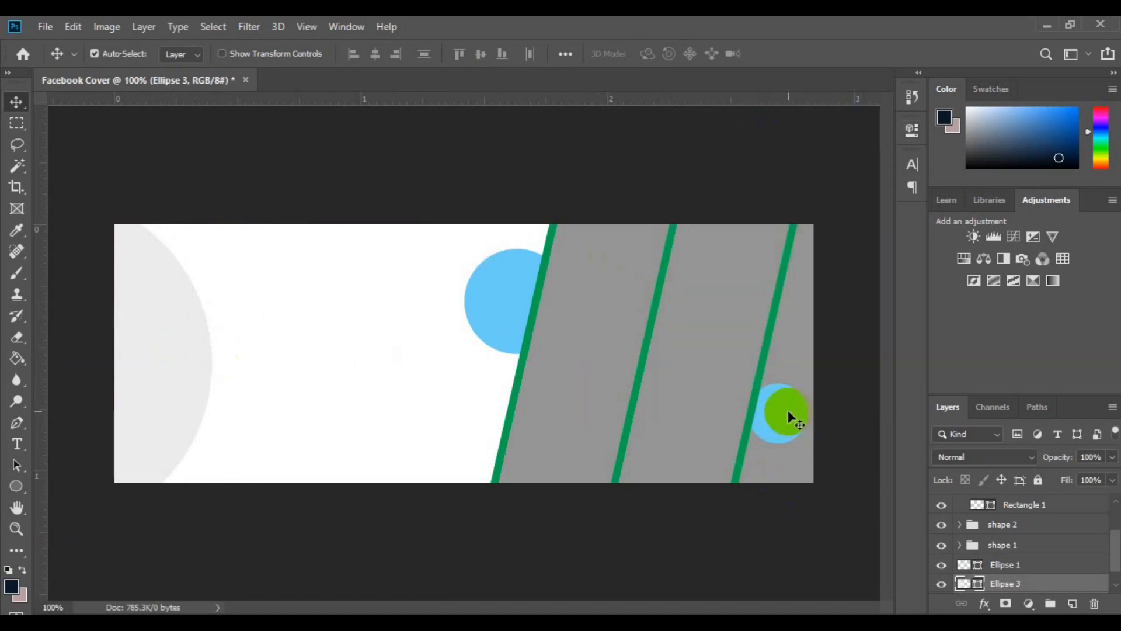
# Scale the small blue circle beside the rightmost green strip down to about 92% width and 89% height
pyautogui.click(789, 413)
pyautogui.hotkey('ctrl', 't')
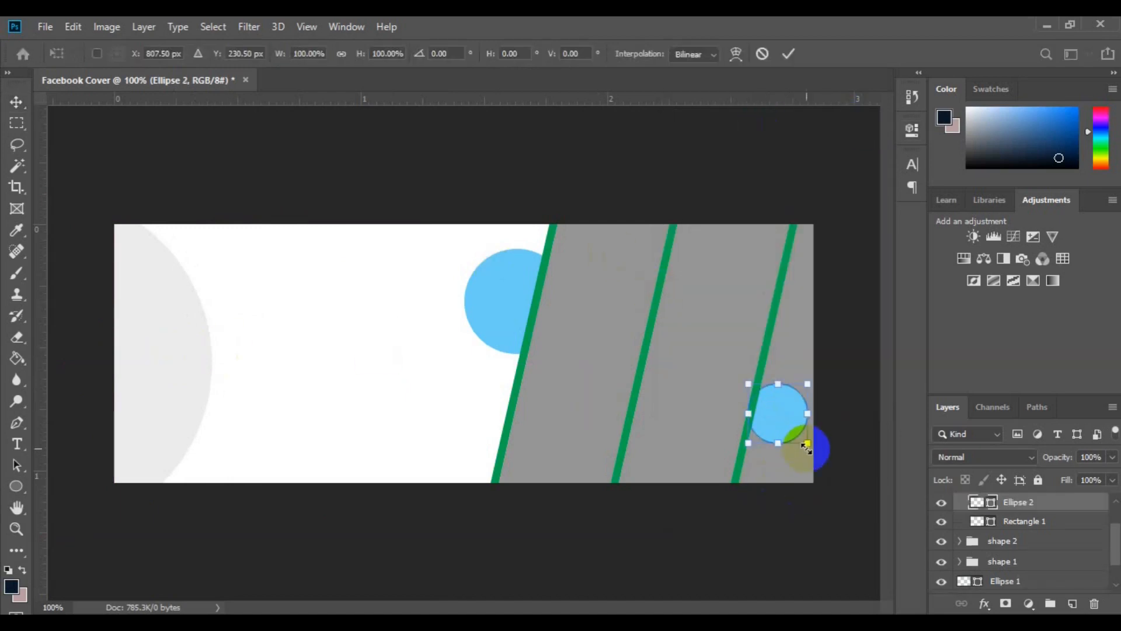
pyautogui.moveTo(803, 445)
pyautogui.mouseDown()
pyautogui.moveTo(786, 426)
pyautogui.moveTo(805, 386)
pyautogui.moveTo(786, 416)
pyautogui.moveTo(805, 445)
pyautogui.mouseUp()
pyautogui.hotkey('ctrl', 'z')
pyautogui.hotkey('ctrl', 'z')
pyautogui.moveTo(806, 392); pyautogui.dragTo(796, 402)
pyautogui.hotkey('ctrl', 'z')
pyautogui.hotkey('ctrl', 'z')
pyautogui.moveTo(805, 396); pyautogui.dragTo(788, 426)
pyautogui.hotkey('ctrl', 'z')
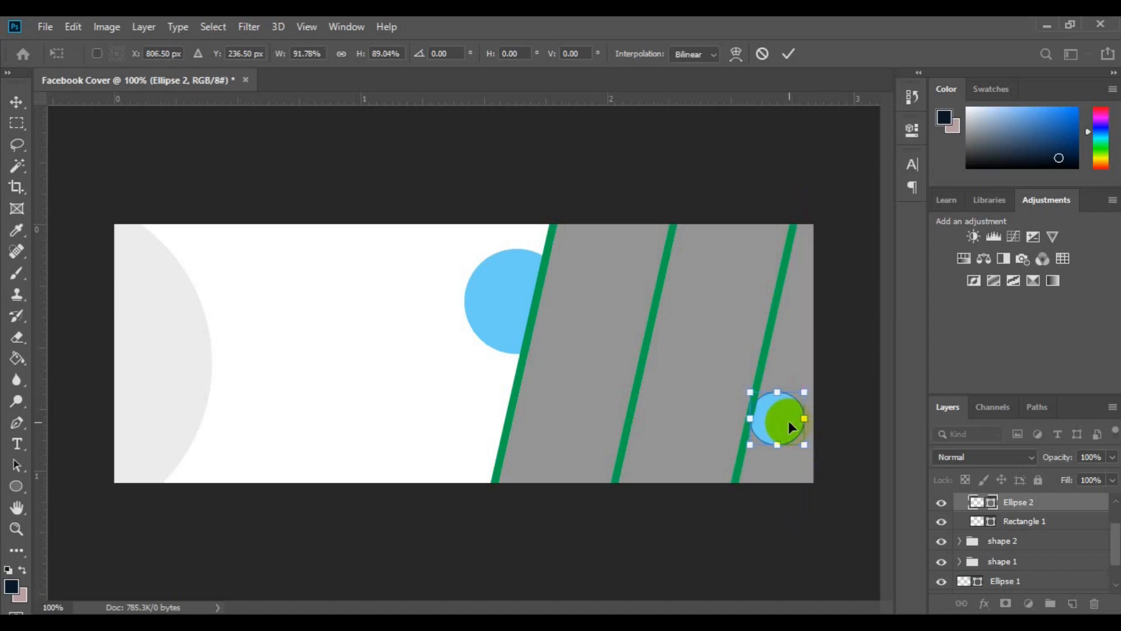
pyautogui.press('Return')
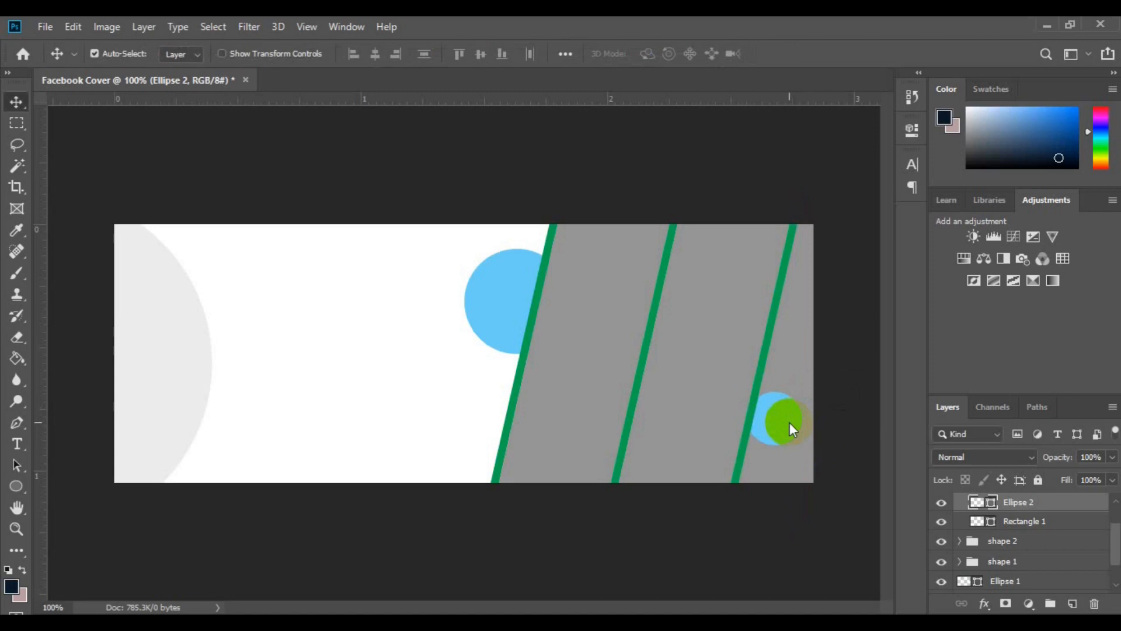
# Group the grey Rectangle 1 layers of shape 2 and shape 1 together, and toggle the new group's visibility to check its contents
pyautogui.moveTo(789, 421); pyautogui.dragTo(655, 409)
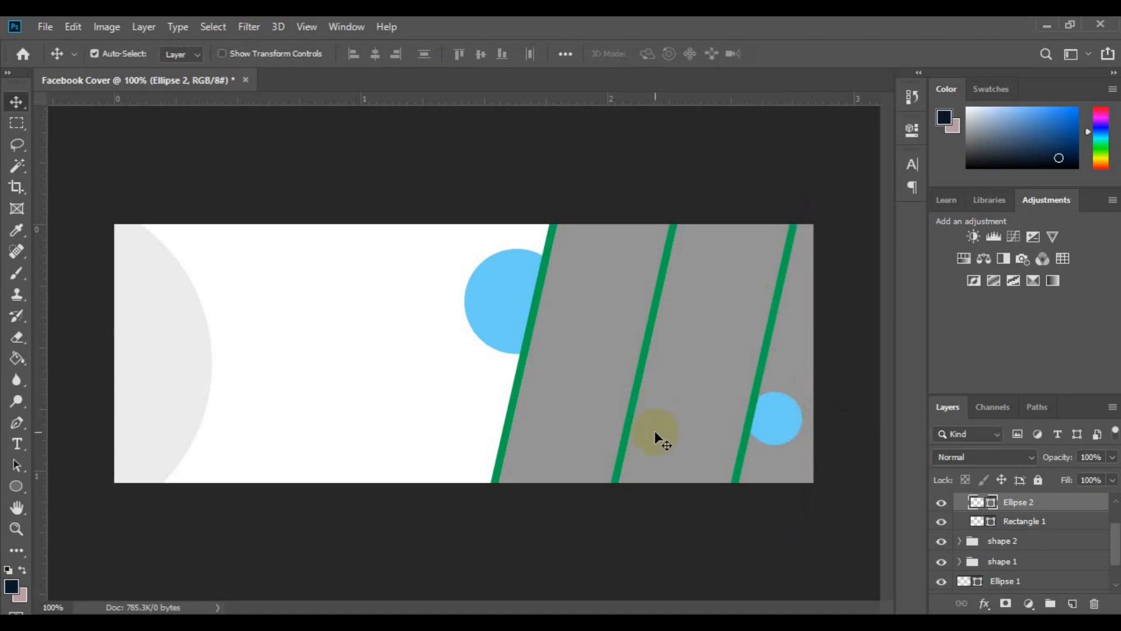
pyautogui.click(586, 392)
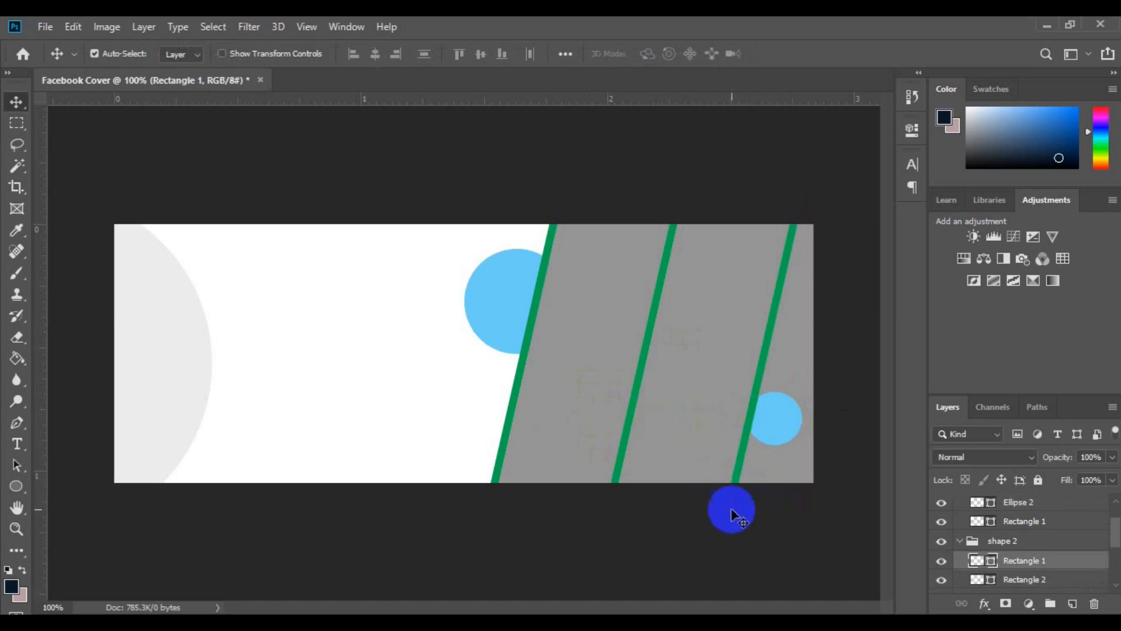
pyautogui.click(605, 427)
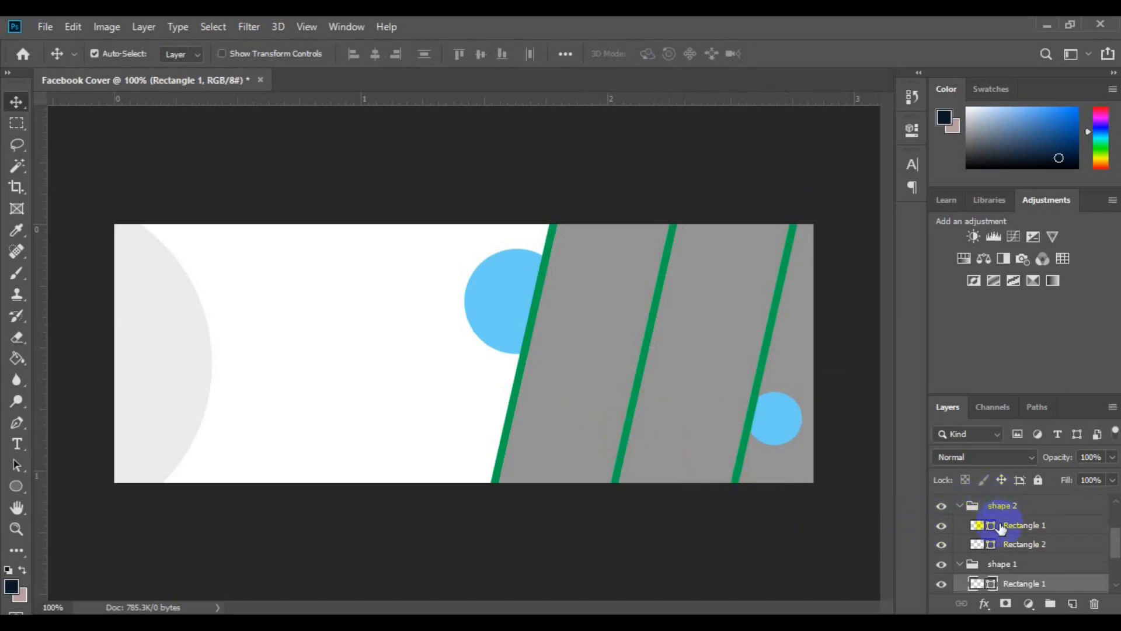
pyautogui.click(943, 546)
pyautogui.click(942, 546)
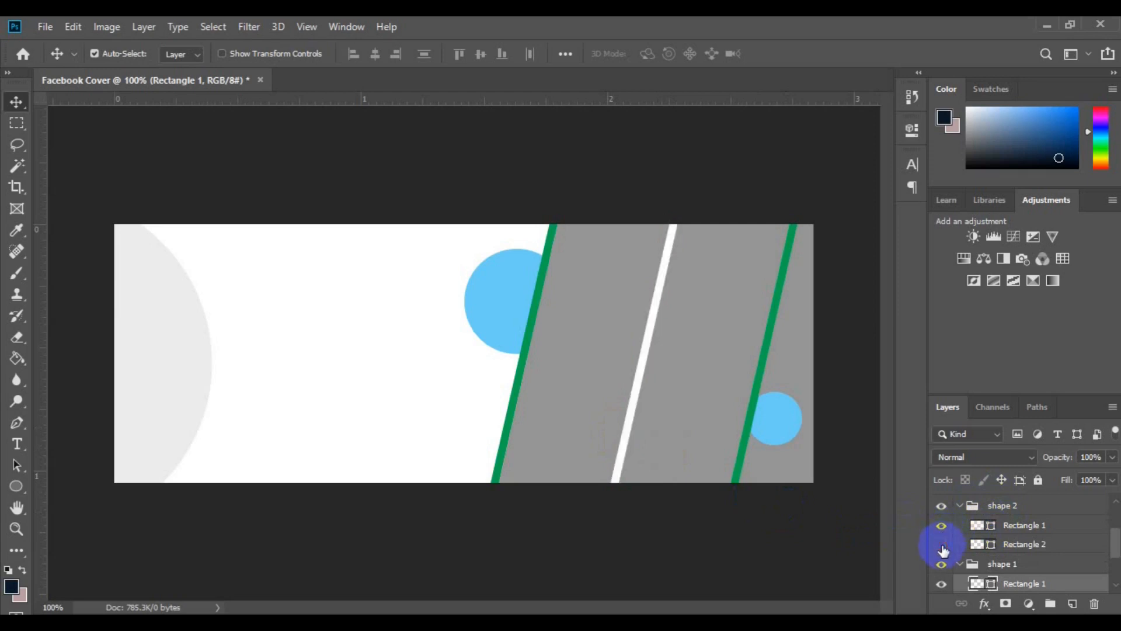
pyautogui.click(943, 542)
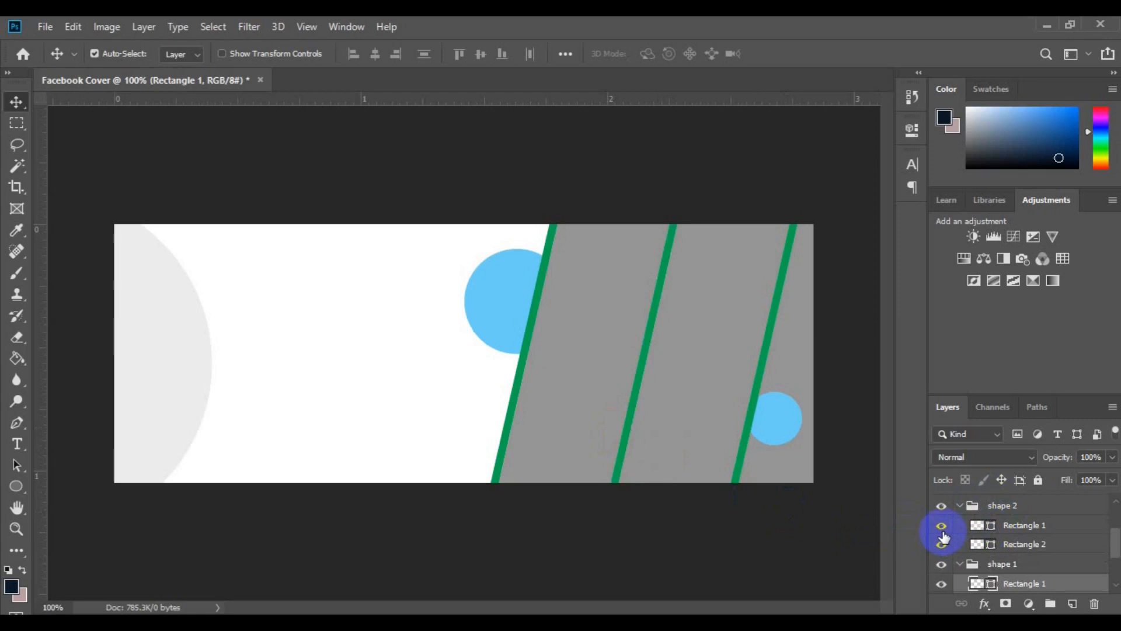
pyautogui.click(944, 541)
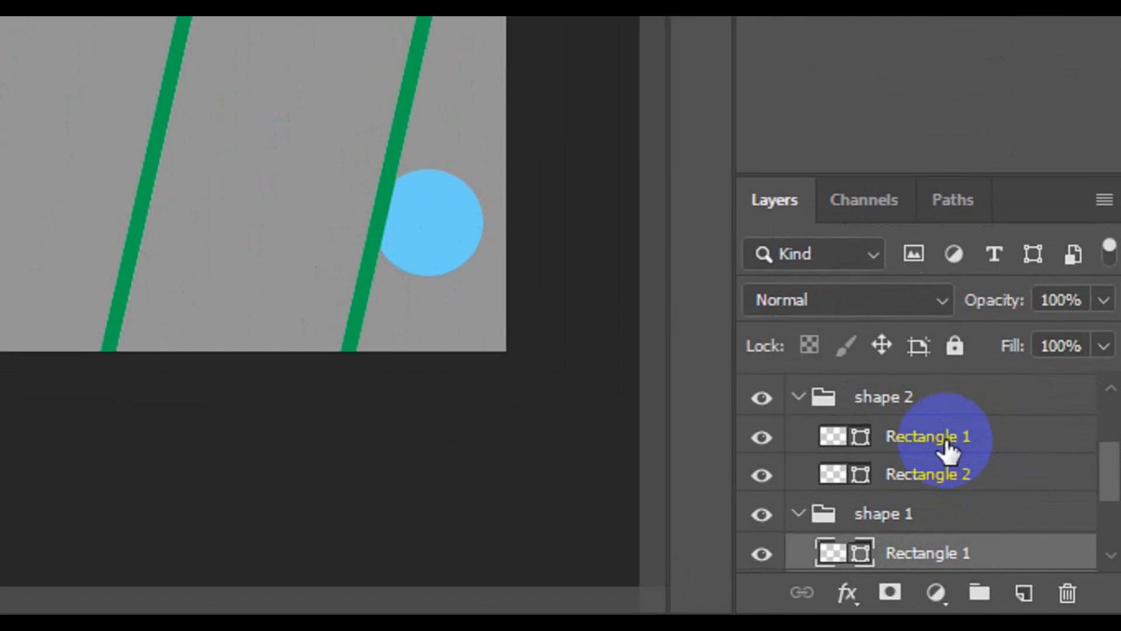
pyautogui.click(1033, 529)
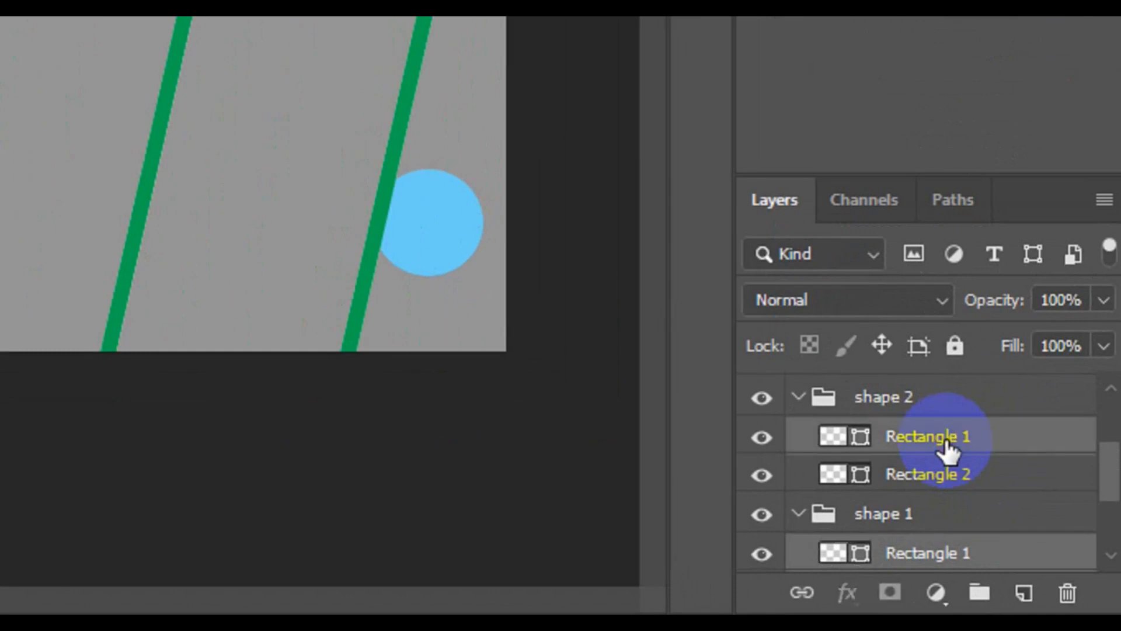
pyautogui.hotkey('ctrl', 'g')
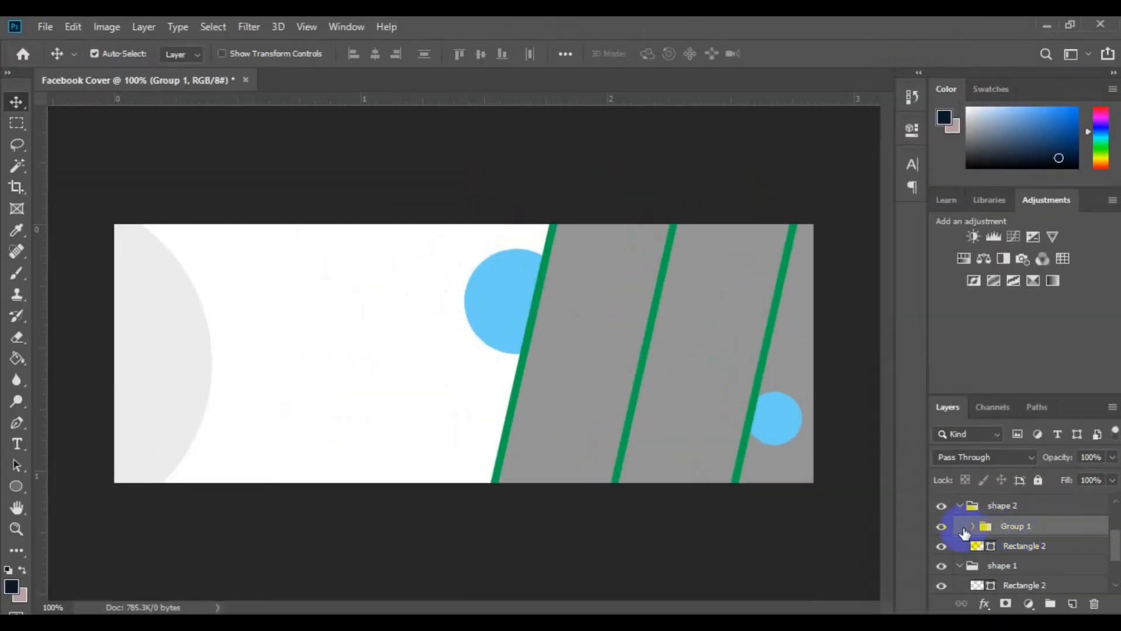
pyautogui.click(948, 530)
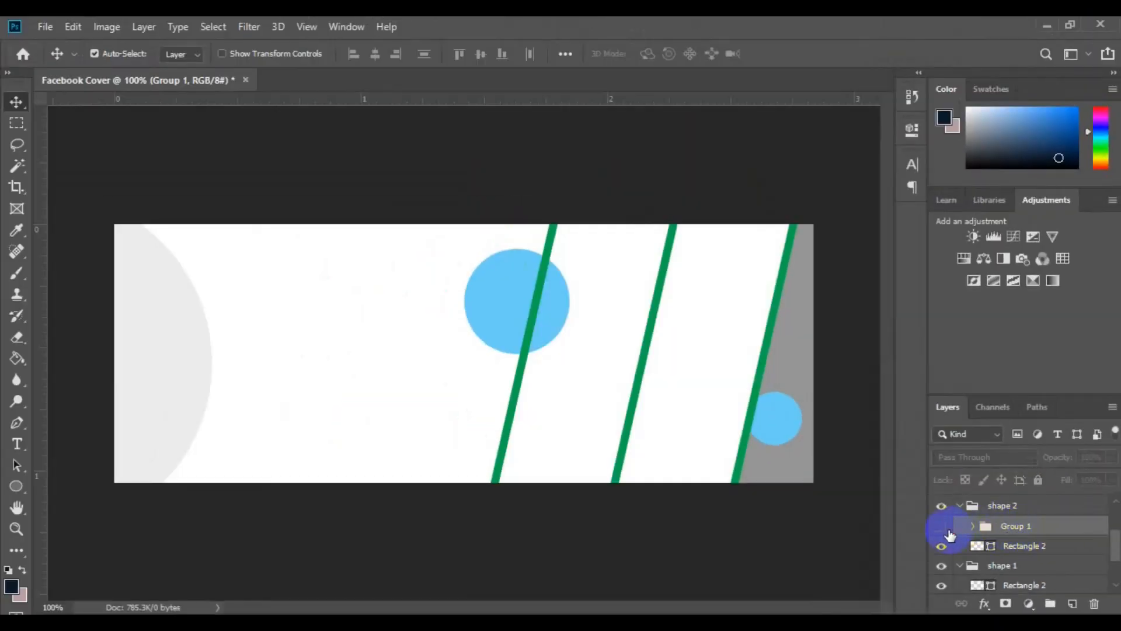
pyautogui.click(948, 531)
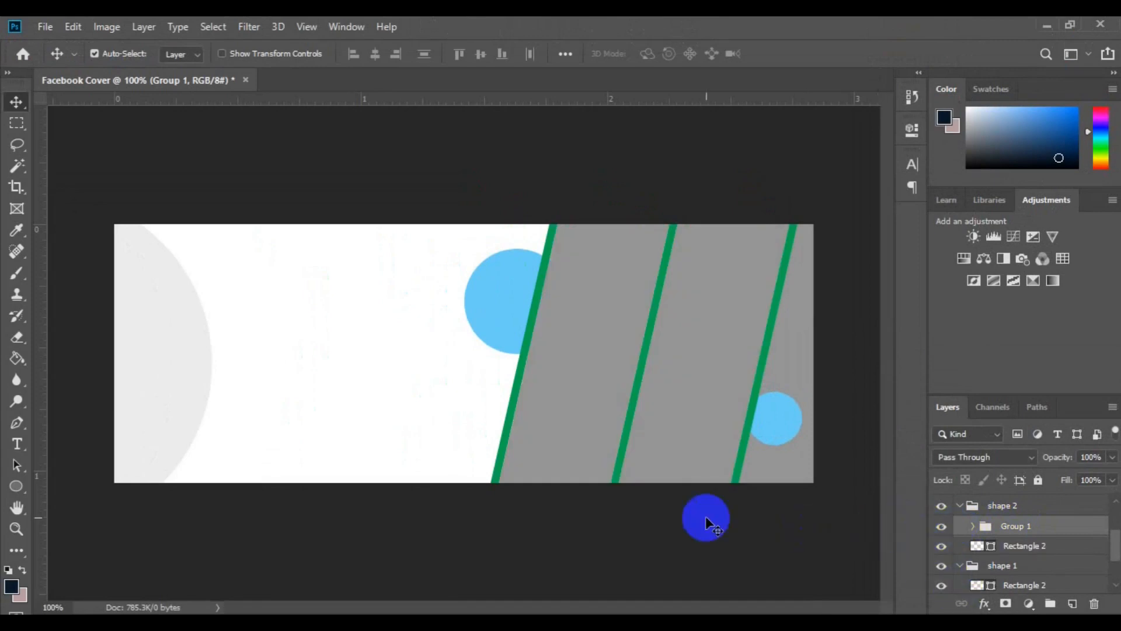
# Recolour the rightmost green strip, Rectangle 2 in the shape 3 group, to white (ffffff) sampled from the canvas background
pyautogui.click(738, 462)
pyautogui.click(989, 504)
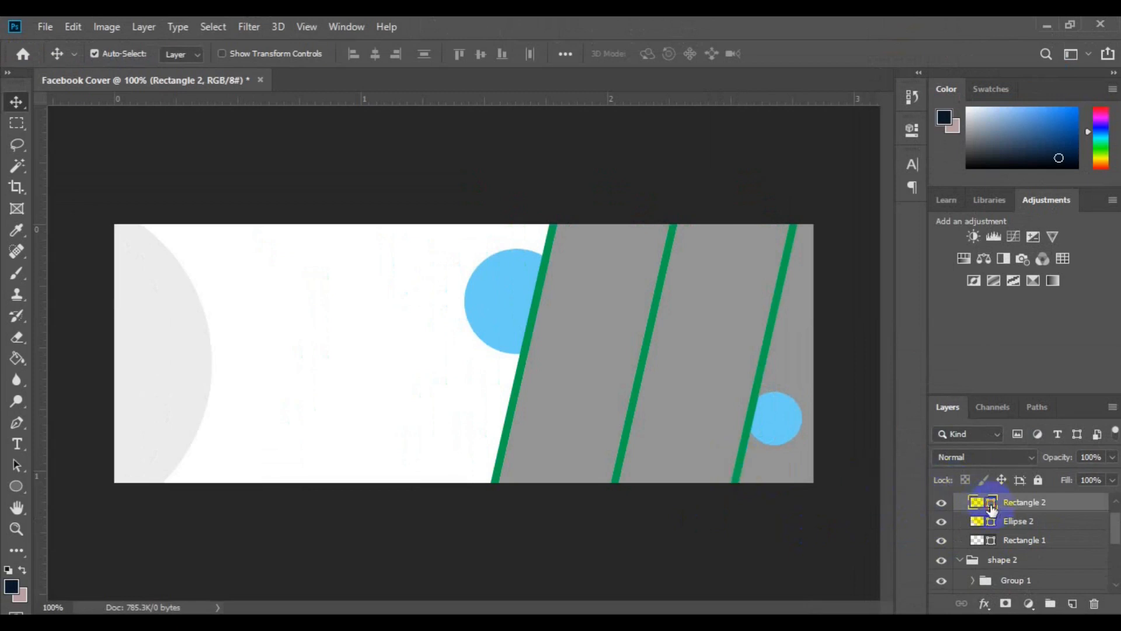
pyautogui.doubleClick(991, 506)
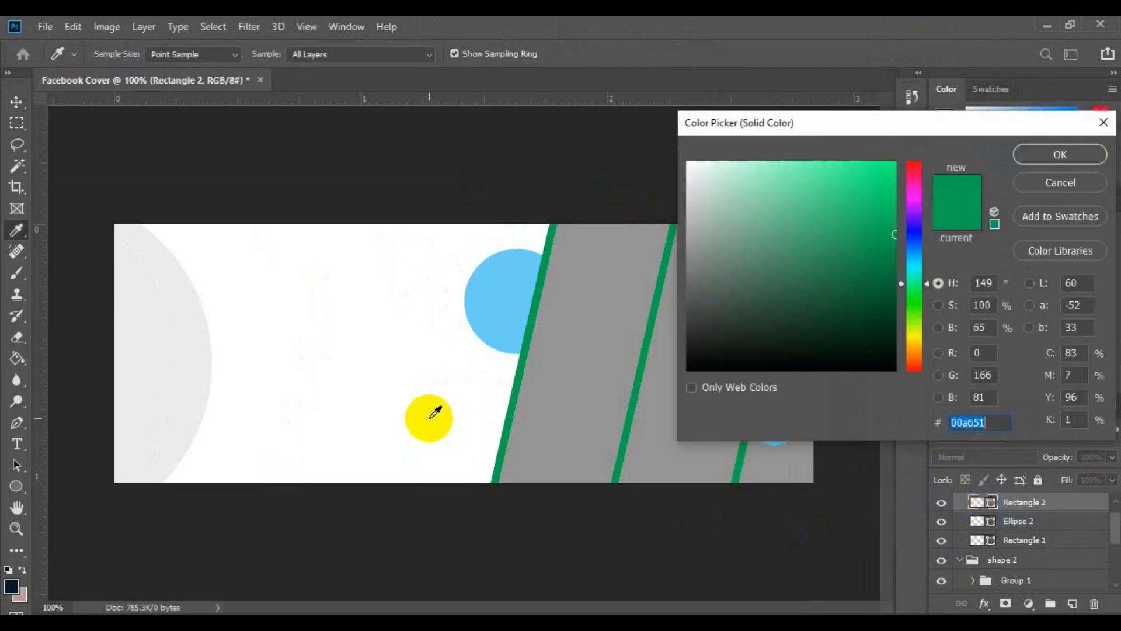
pyautogui.click(461, 403)
pyautogui.click(1039, 160)
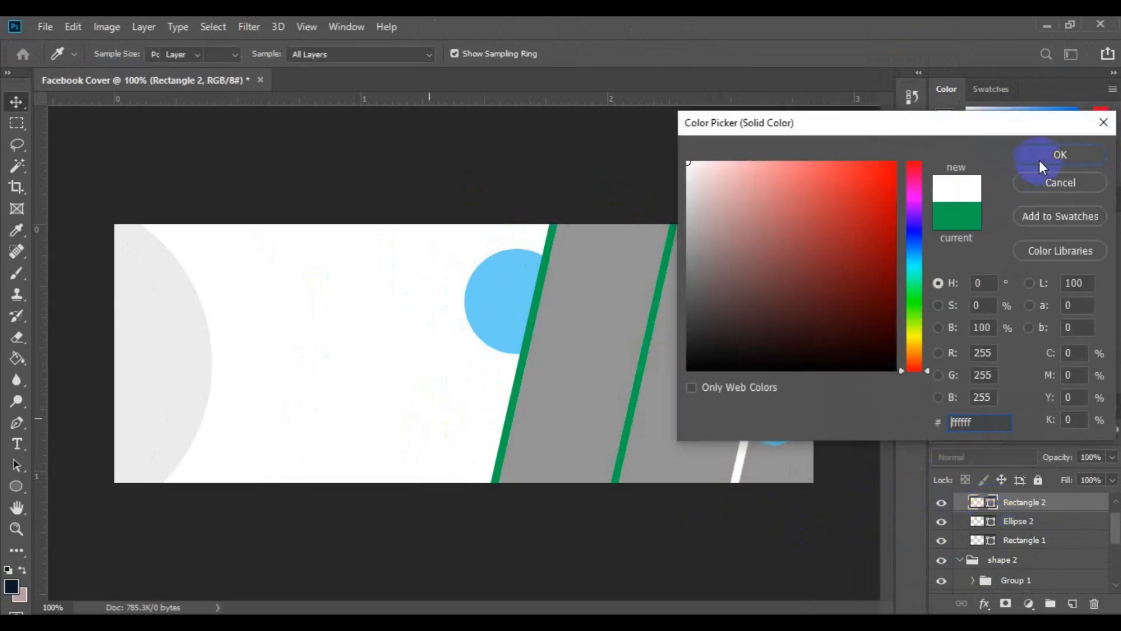
# Recolour the middle green strip, Rectangle 2 in the shape 2 group, to white (ffffff)
pyautogui.click(636, 403)
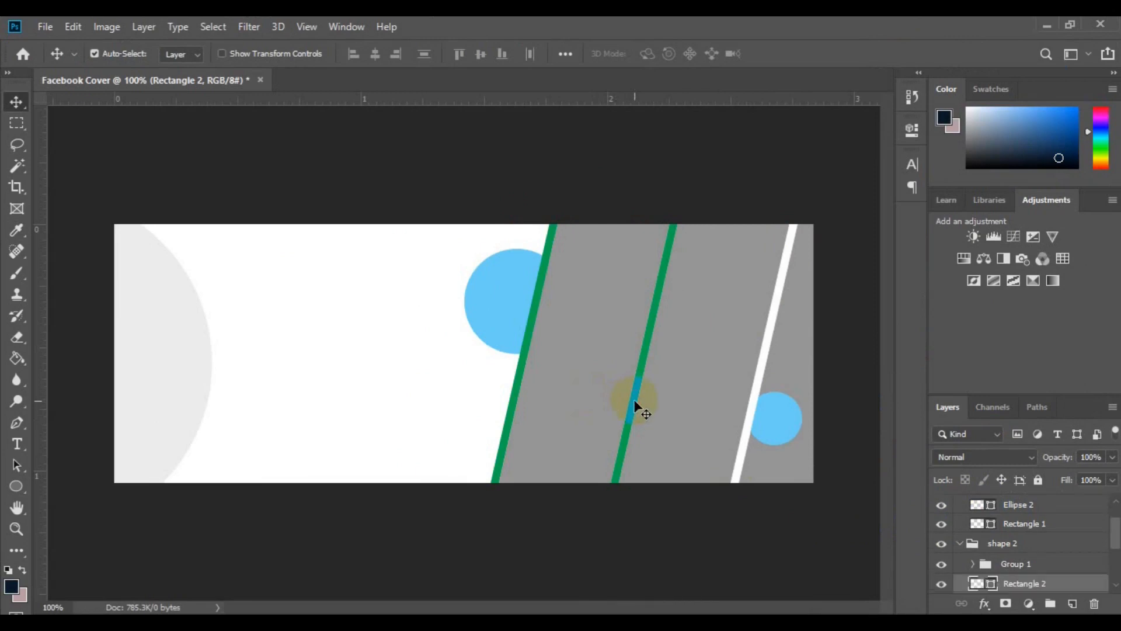
pyautogui.doubleClick(991, 584)
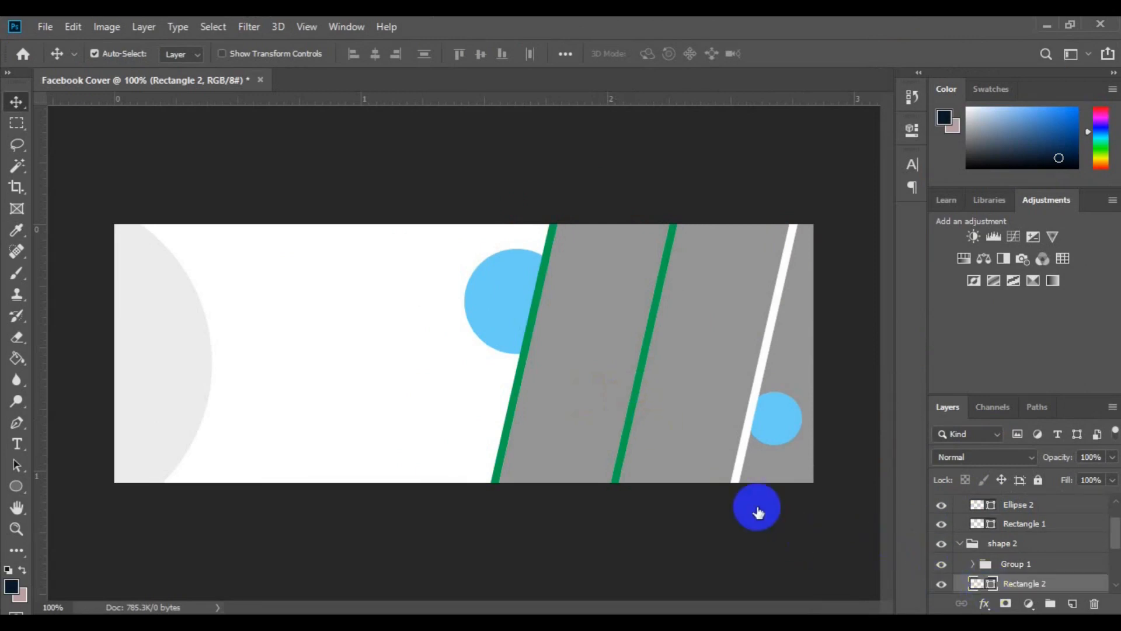
pyautogui.click(410, 404)
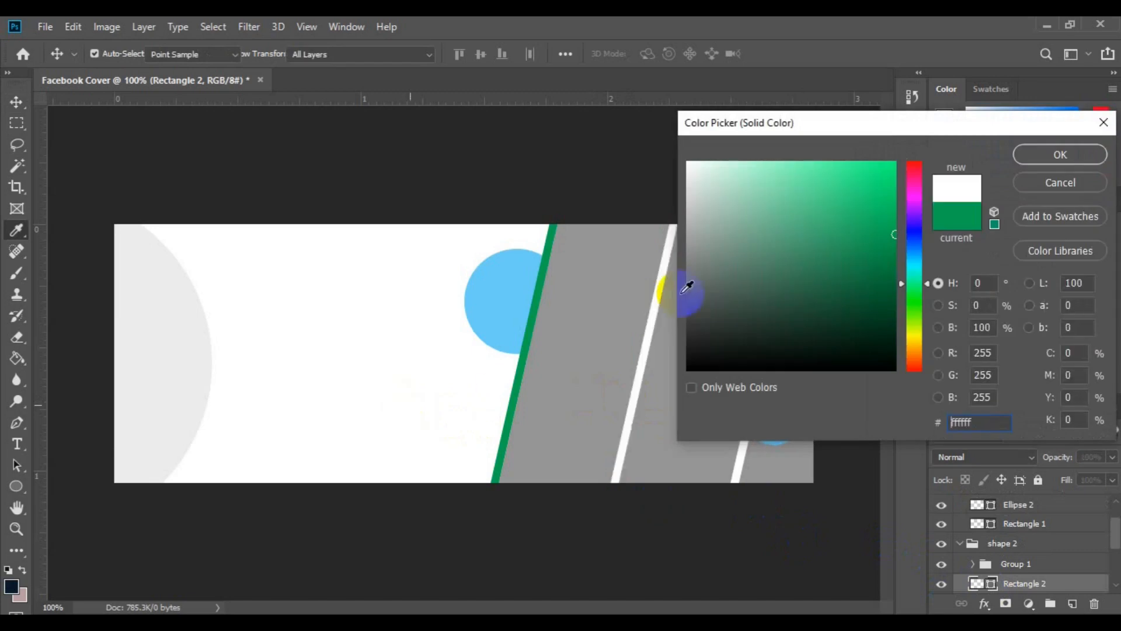
pyautogui.click(1025, 158)
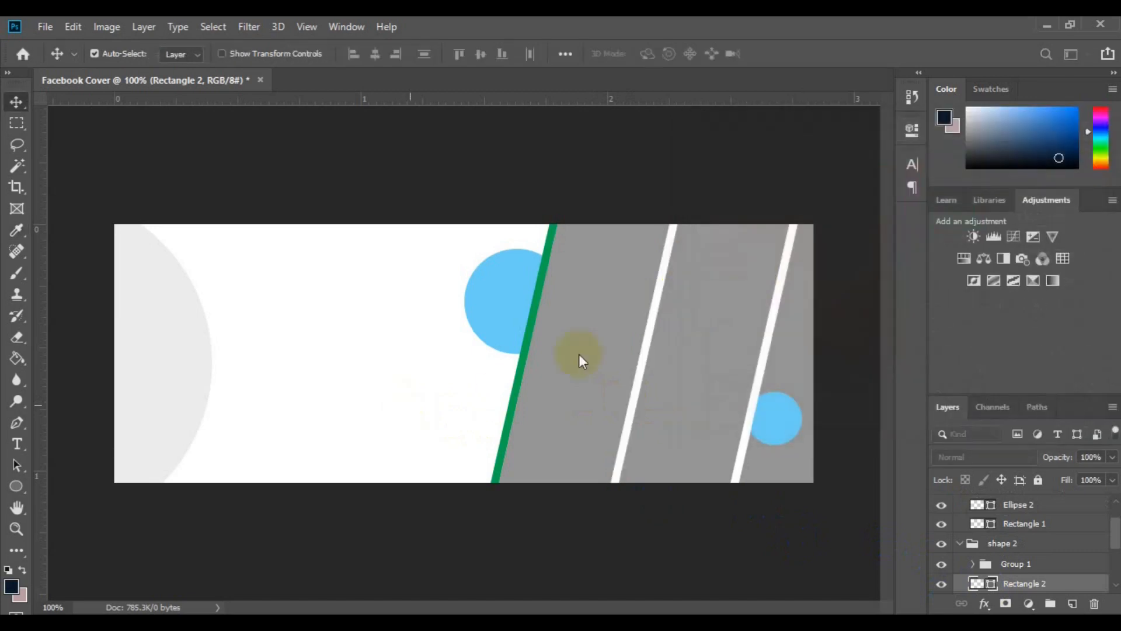
# Recolour the remaining green strip, Rectangle 2 in the shape 1 group, to white (ffffff) sampled from the canvas background
pyautogui.click(522, 359)
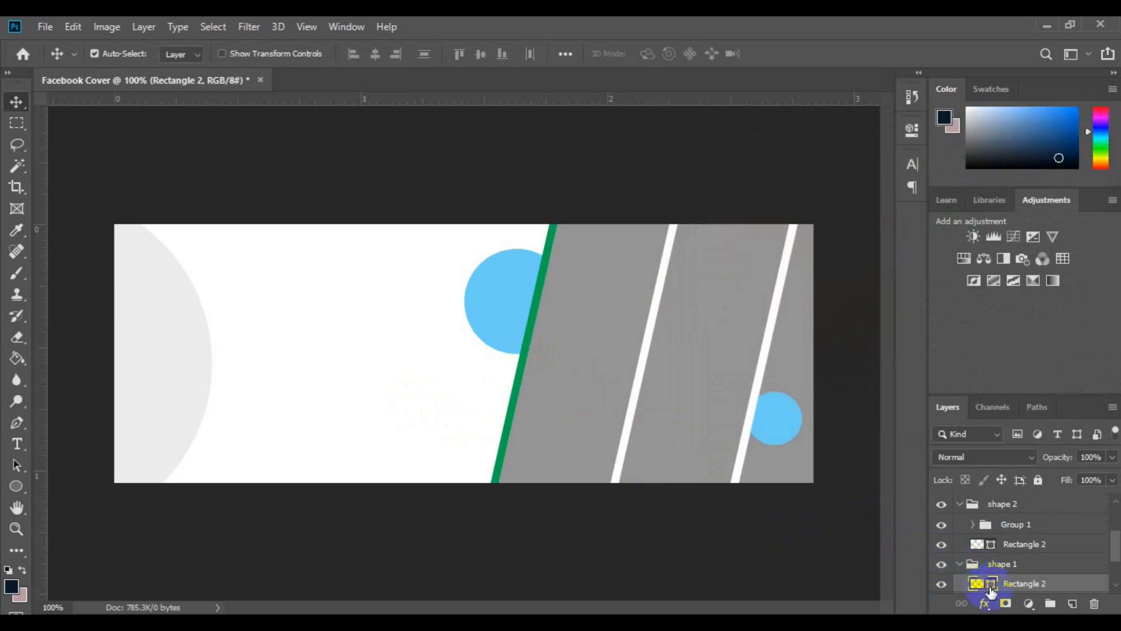
pyautogui.doubleClick(991, 585)
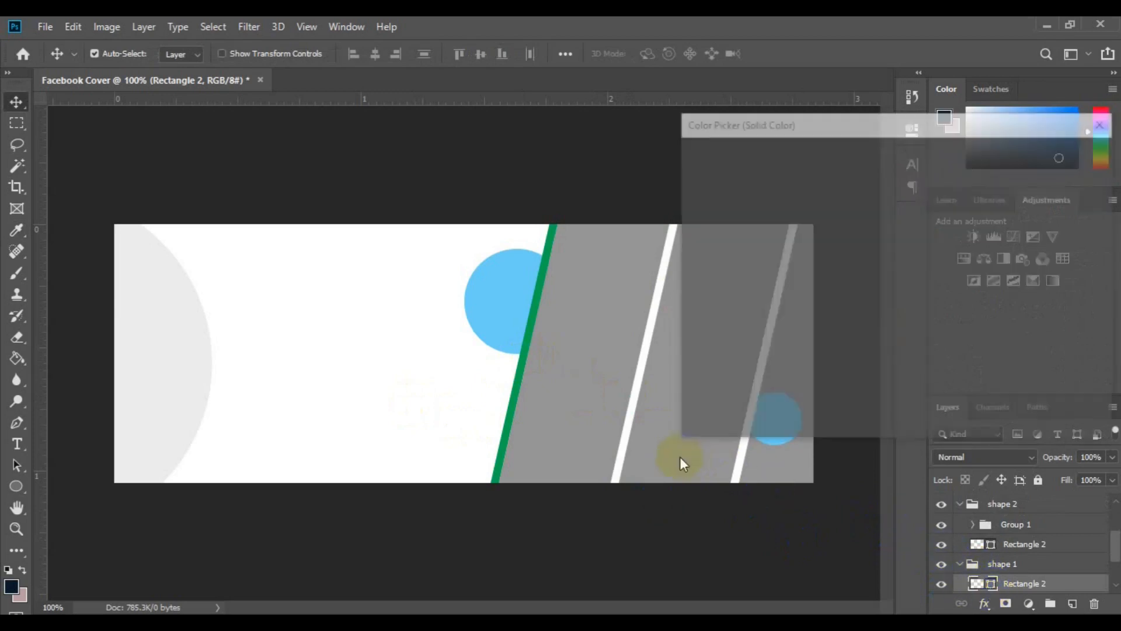
pyautogui.click(448, 387)
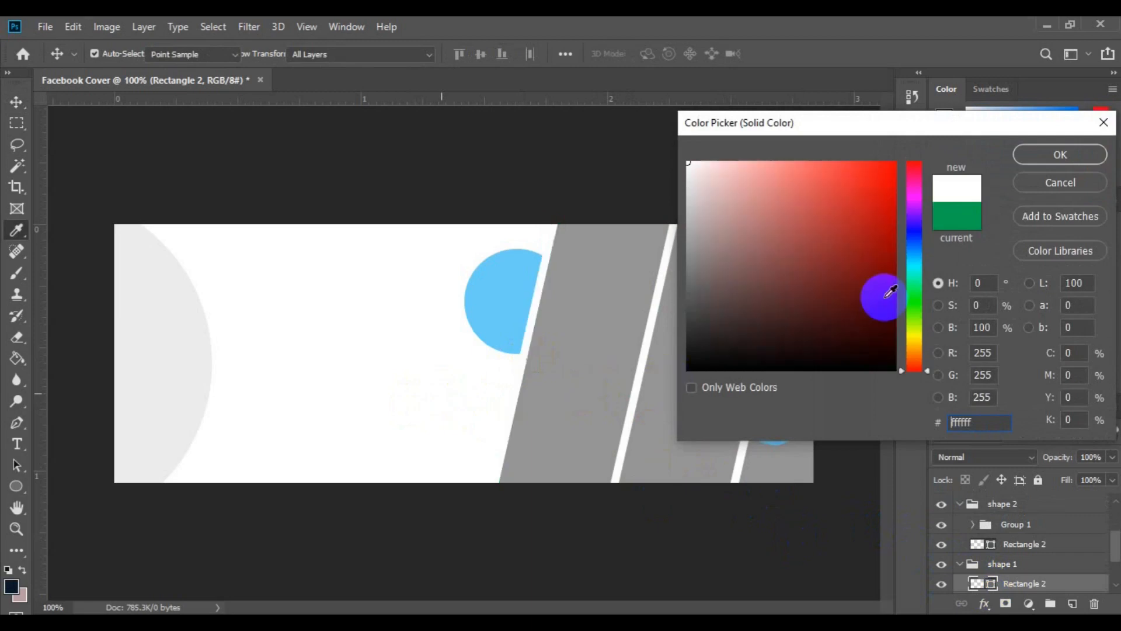
pyautogui.click(1046, 157)
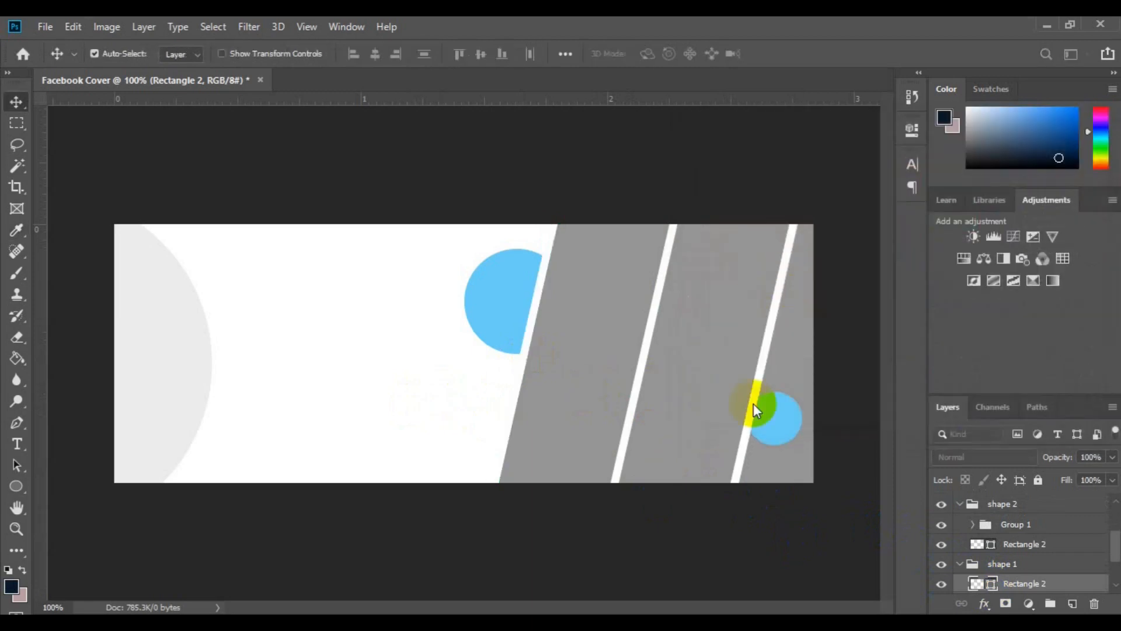
# Recolour the grey panel behind the small blue circle, Rectangle 1, to light grey (ebebeb) sampled from the large pale circle
pyautogui.click(793, 354)
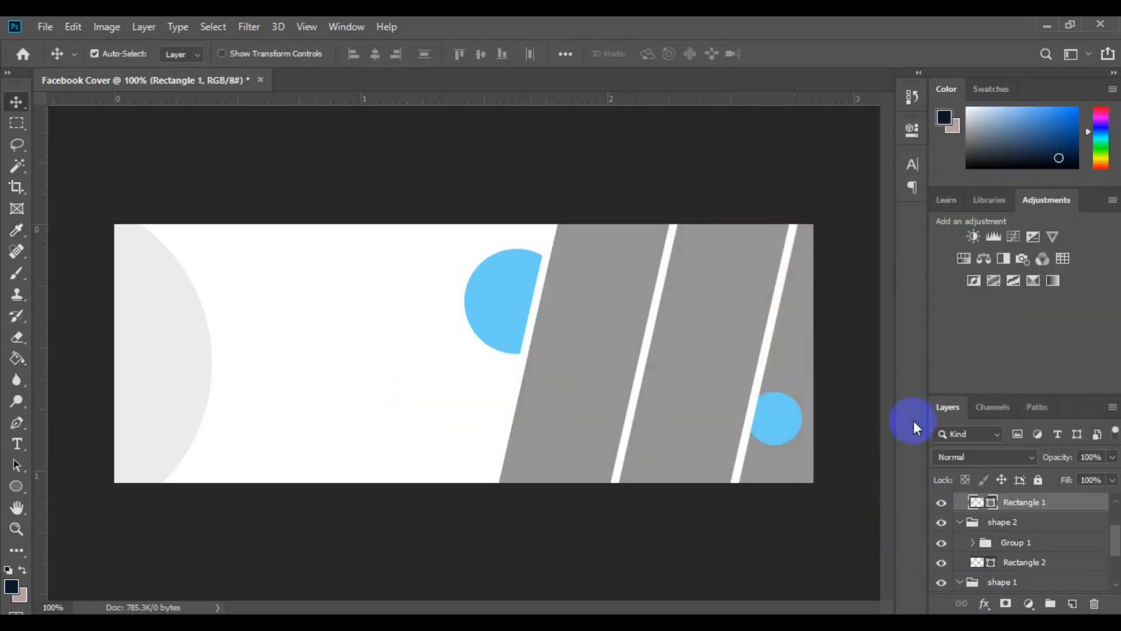
pyautogui.doubleClick(992, 506)
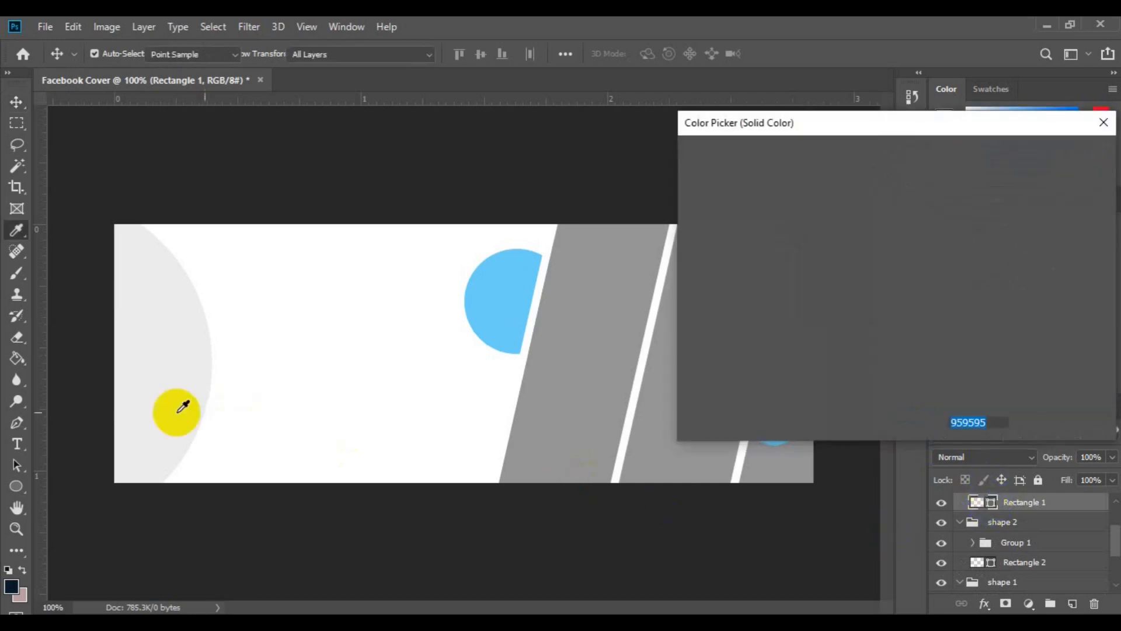
pyautogui.click(183, 406)
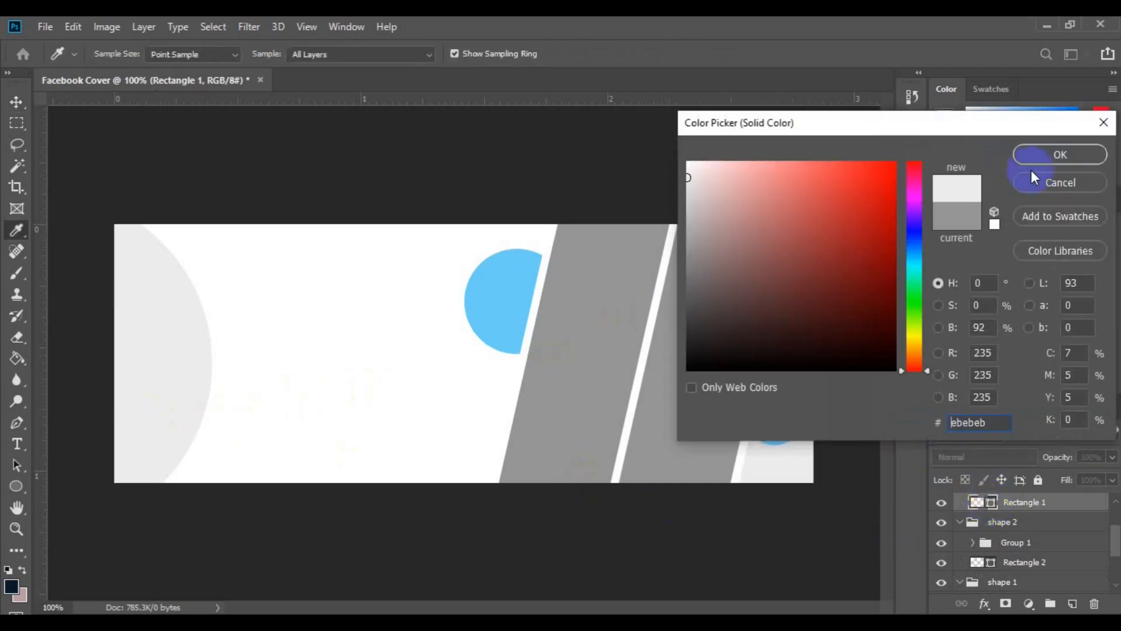
pyautogui.click(1046, 160)
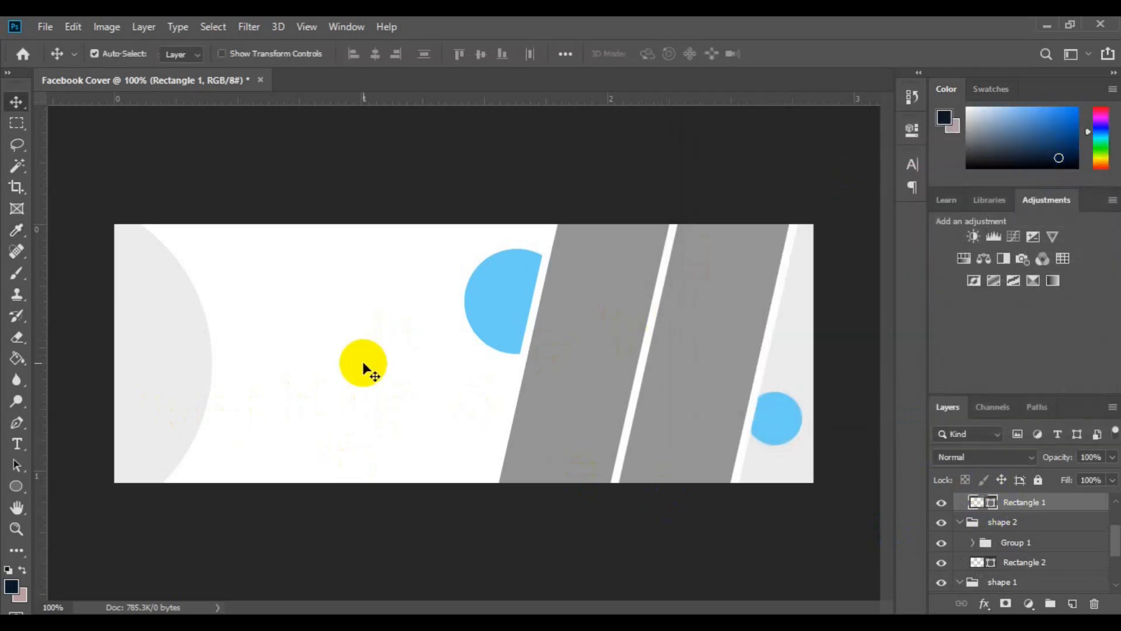
# Check Group 1 by hiding and showing it, and place the ff3 image as an embedded object above it in the shape 2 group
pyautogui.click(983, 543)
pyautogui.click(942, 545)
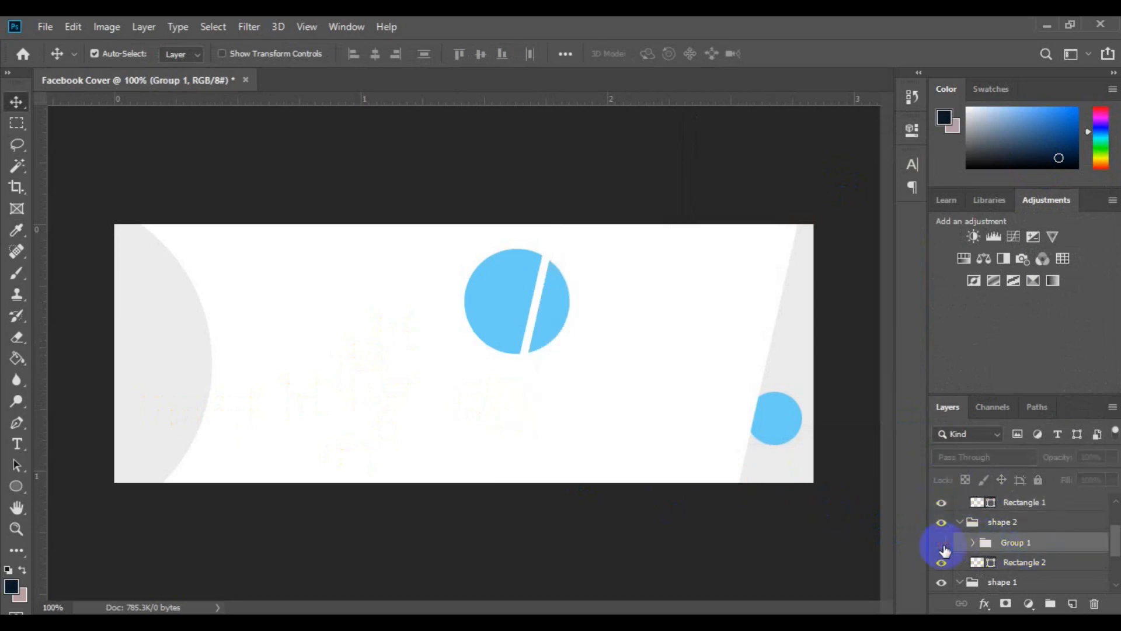
pyautogui.click(944, 546)
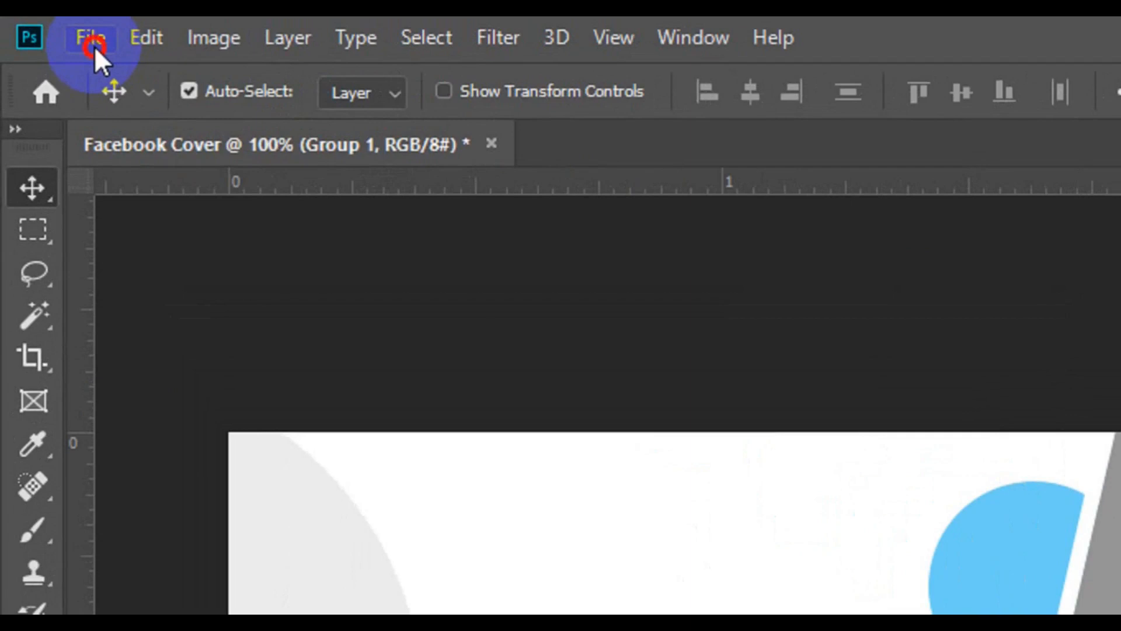
pyautogui.click(94, 45)
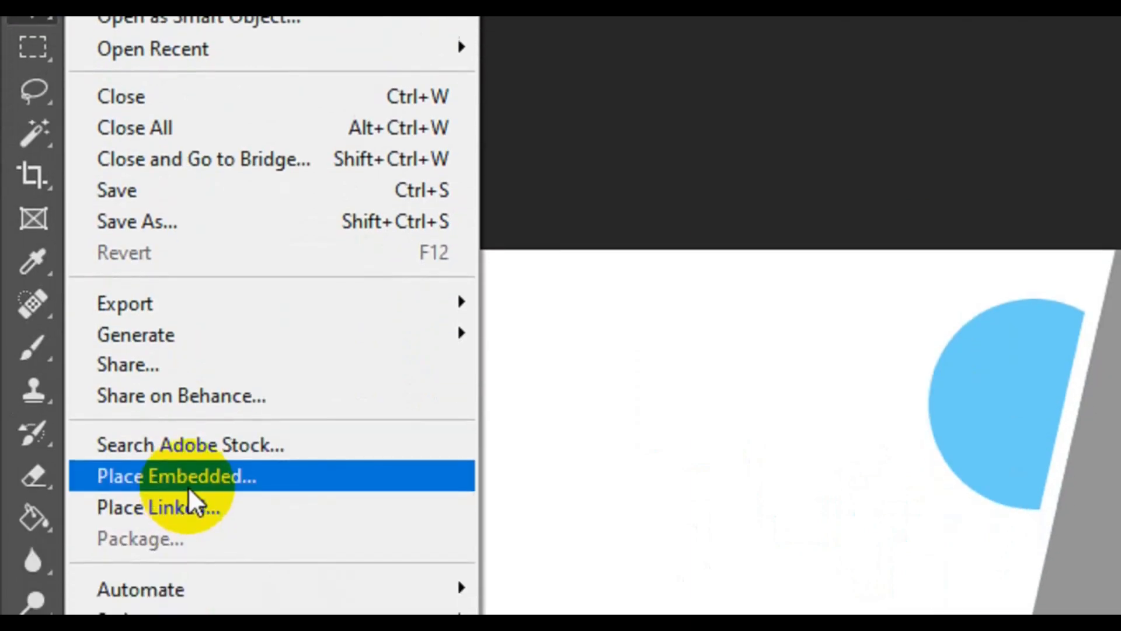
pyautogui.click(186, 540)
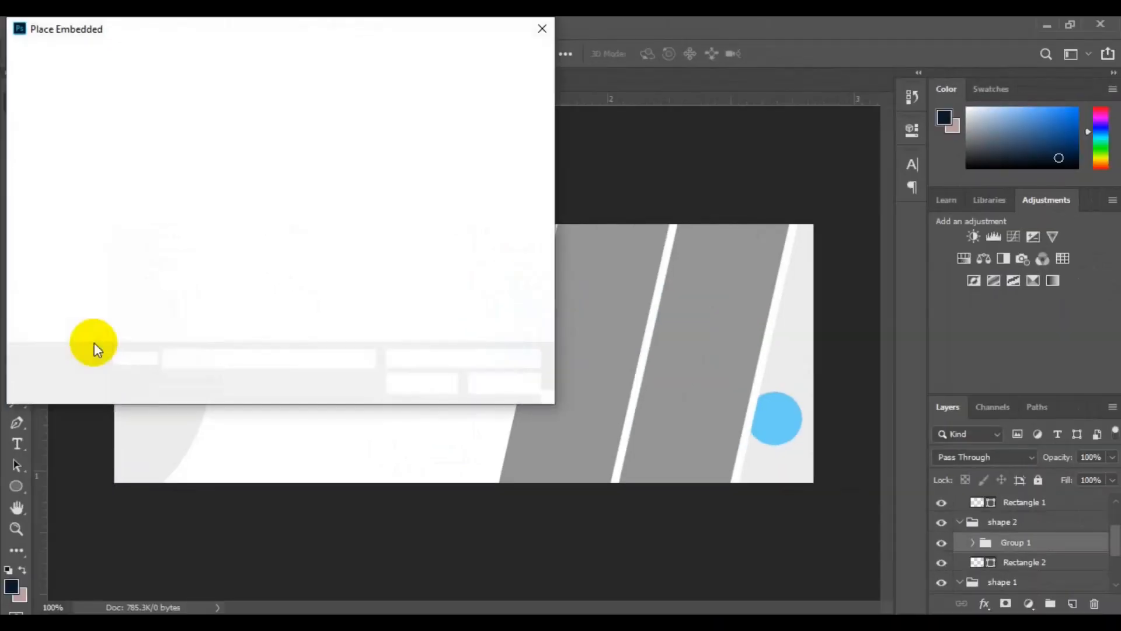
pyautogui.click(488, 225)
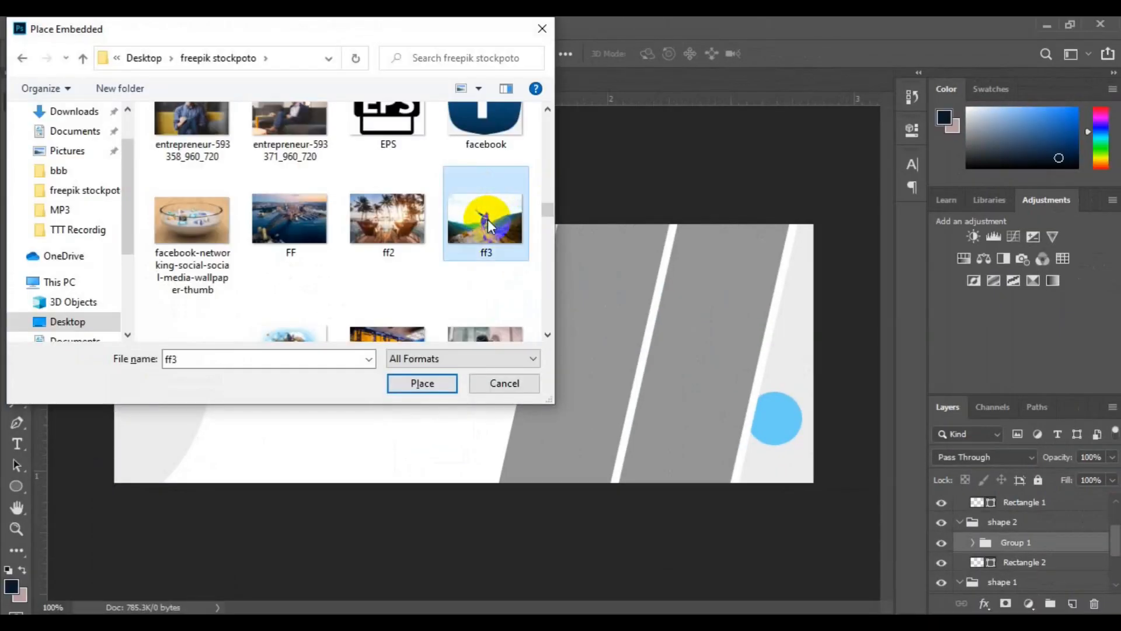
pyautogui.click(409, 389)
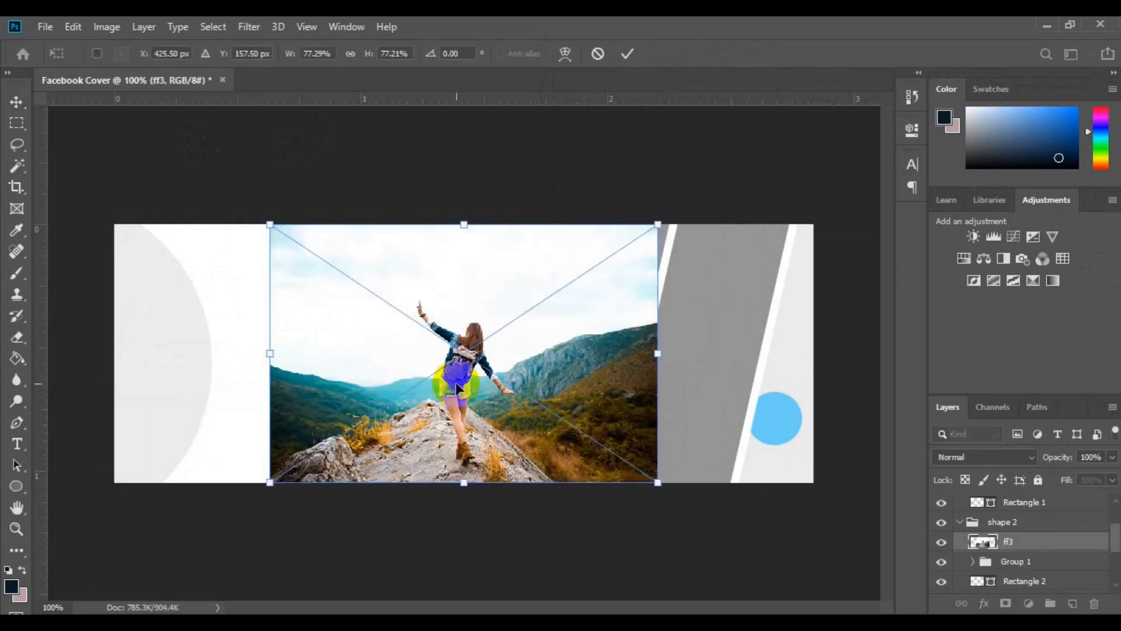
# Position the ff3 photo over the grey panels at about X 623.5 px, Y 158.5 px, and lower its opacity to 37%
pyautogui.moveTo(457, 389); pyautogui.dragTo(617, 387)
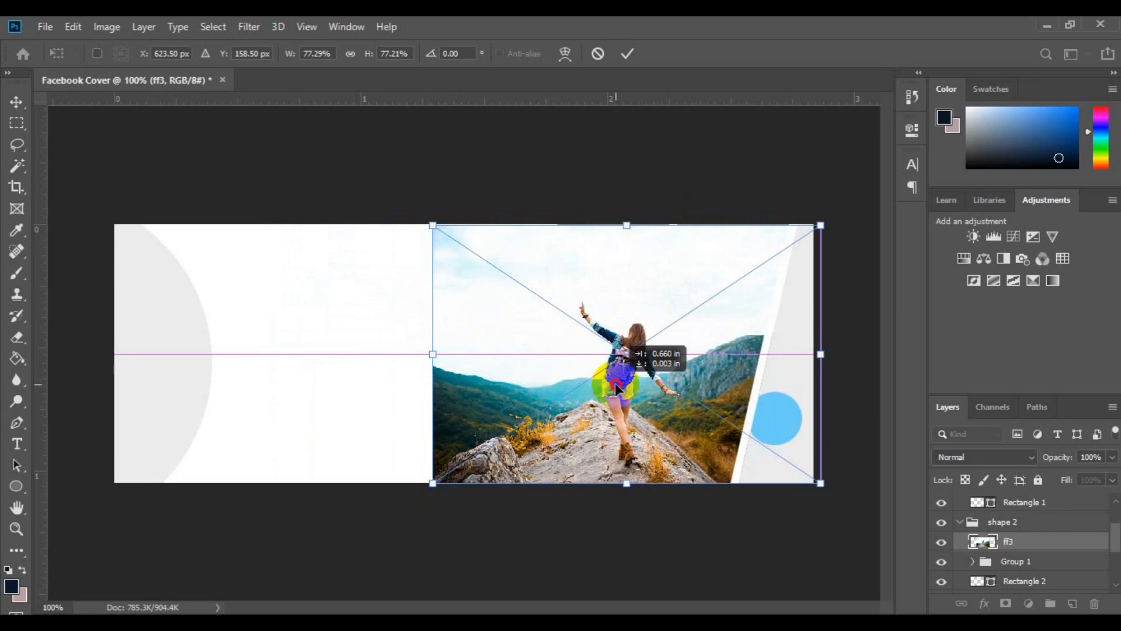
pyautogui.moveTo(617, 389); pyautogui.dragTo(617, 389)
pyautogui.press('Return')
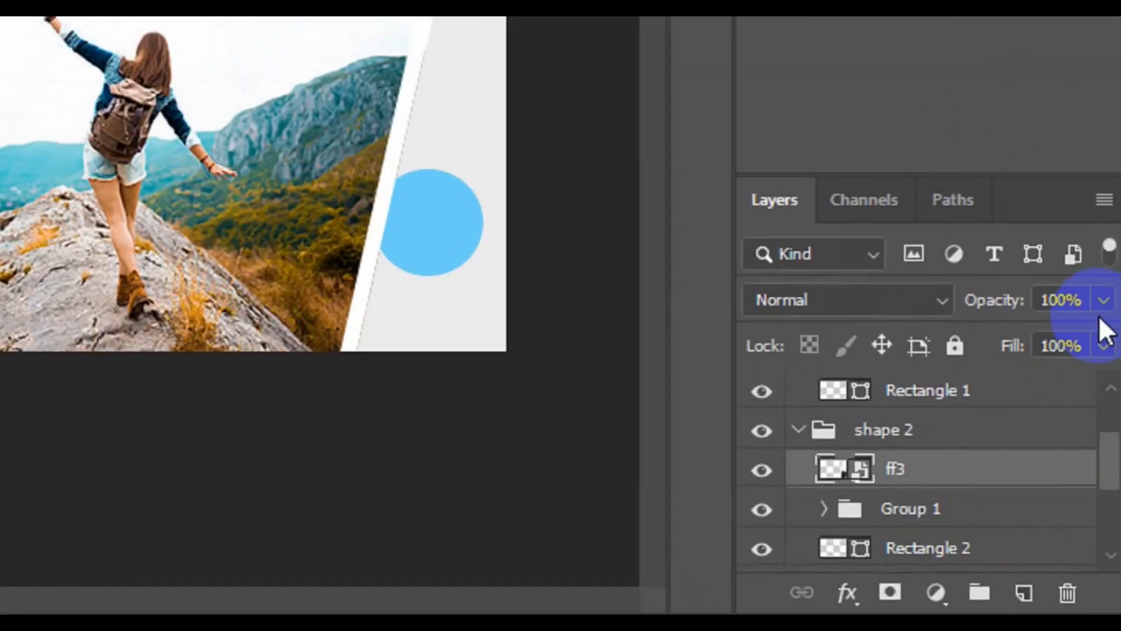
pyautogui.click(1102, 299)
pyautogui.moveTo(1029, 335); pyautogui.dragTo(997, 339)
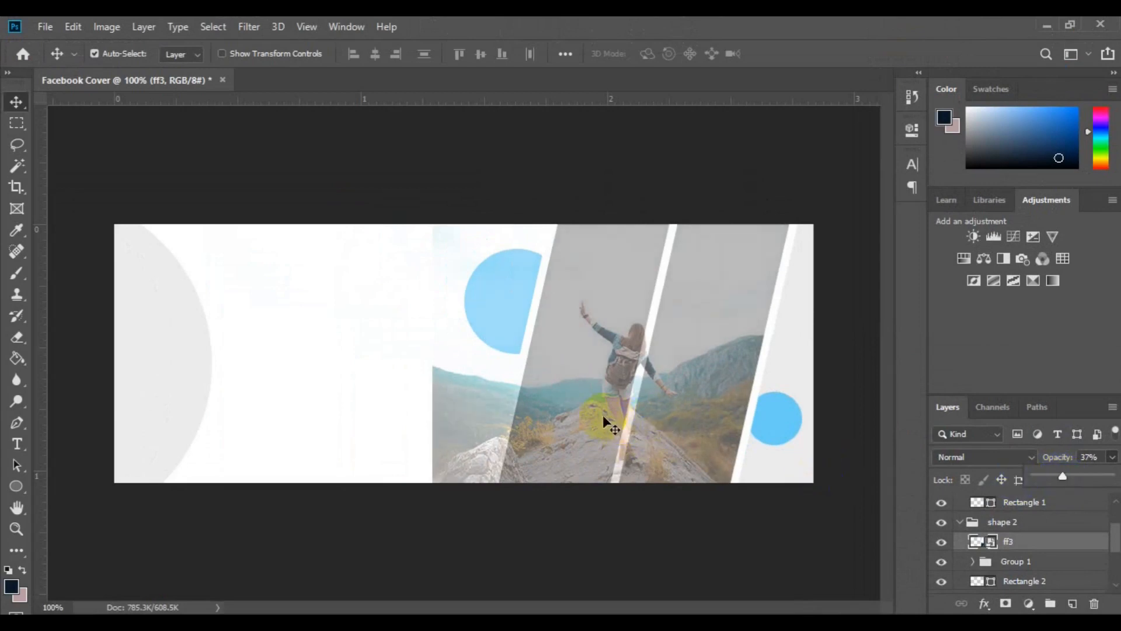
# Enlarge the ff3 photo to about 117% and shift it to about X 617 px so it covers both slanted grey panels
pyautogui.click(485, 379)
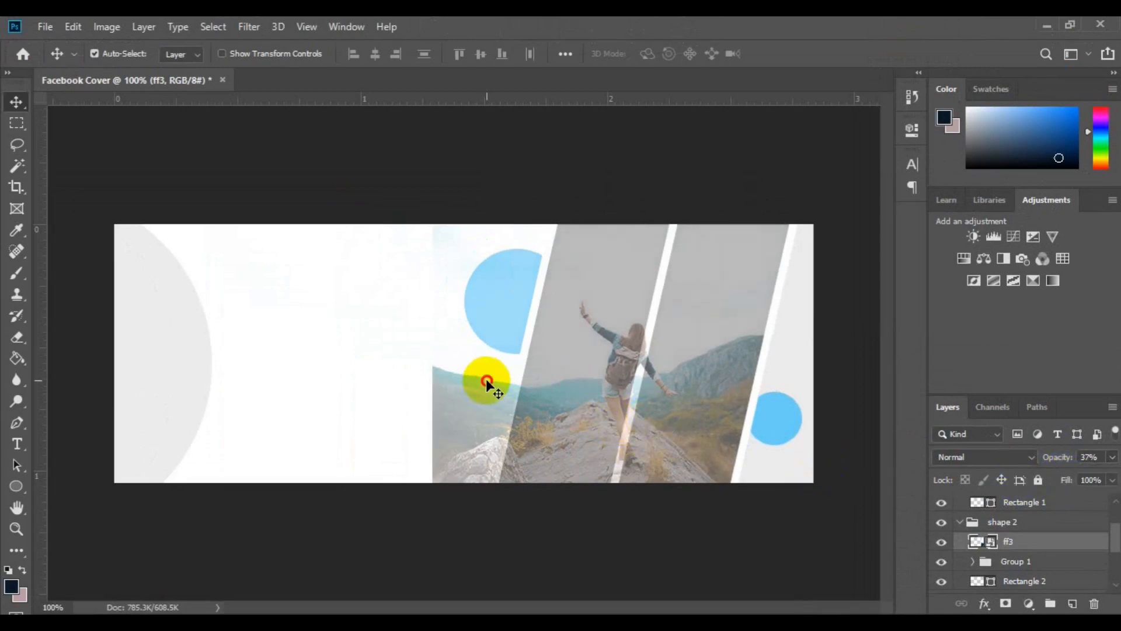
pyautogui.moveTo(487, 379); pyautogui.dragTo(490, 380)
pyautogui.press('ctrl')
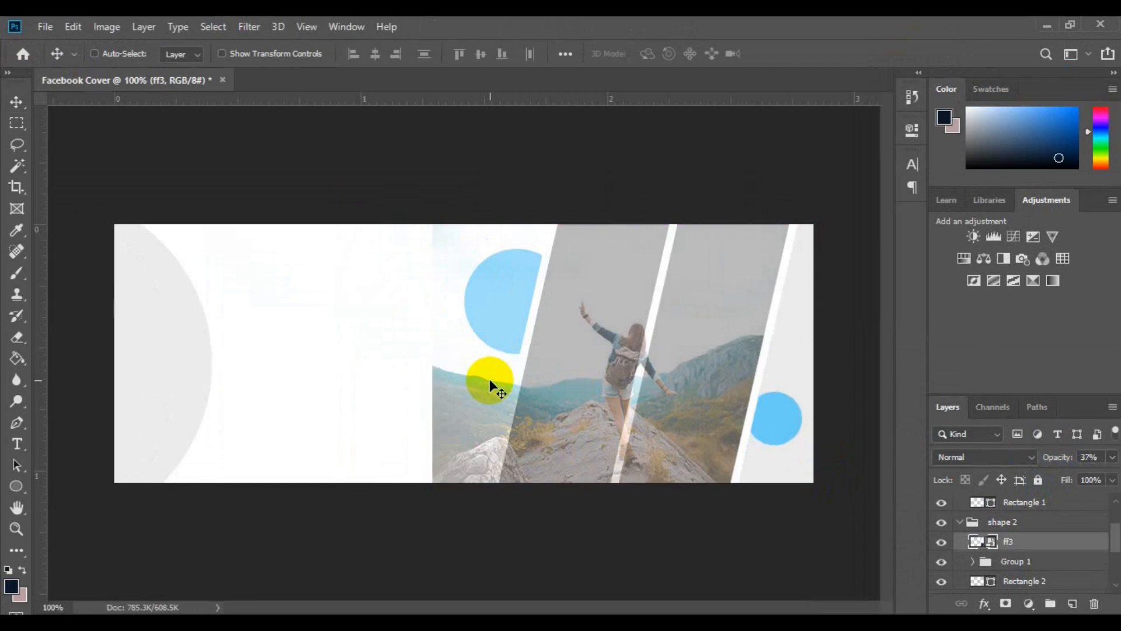
pyautogui.hotkey('ctrl', 't')
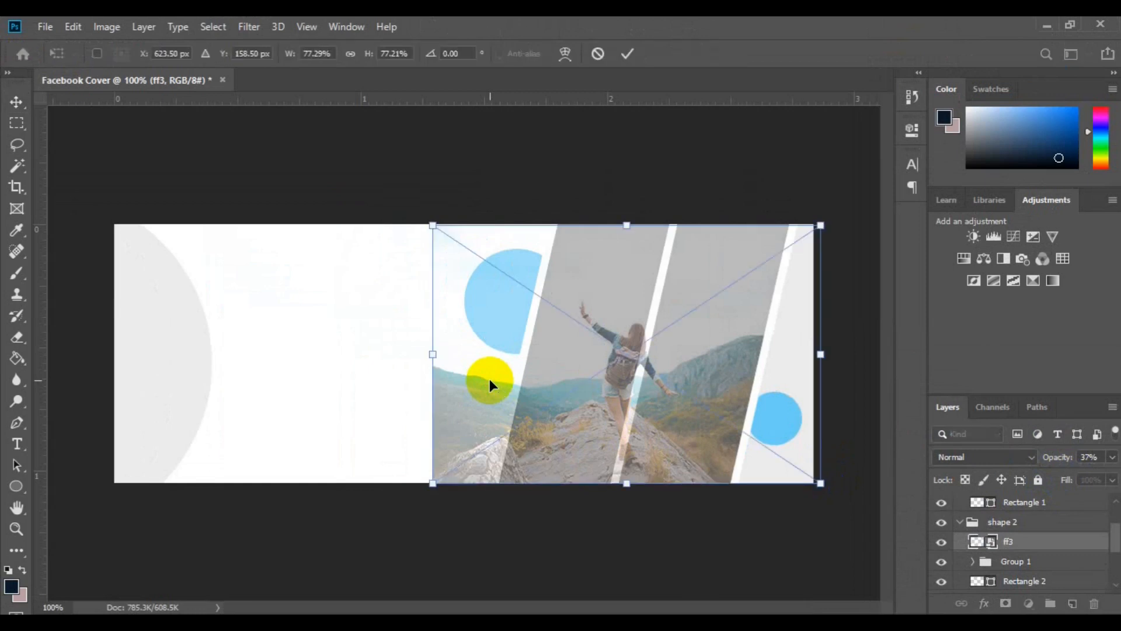
pyautogui.hotkey('ctrl', '-')
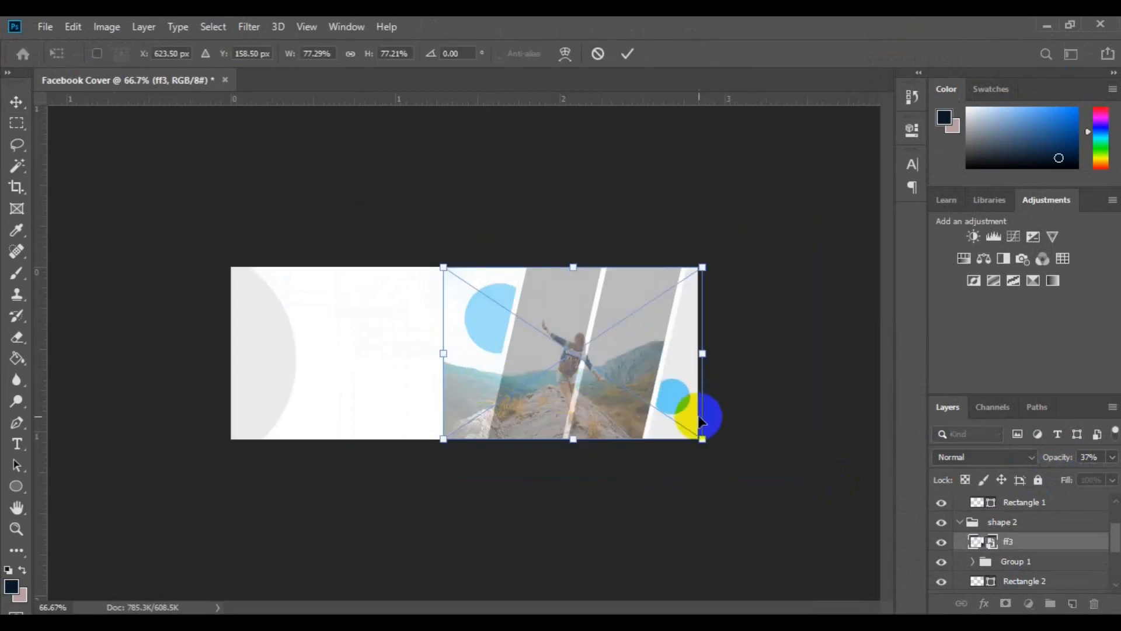
pyautogui.moveTo(705, 442); pyautogui.dragTo(767, 494)
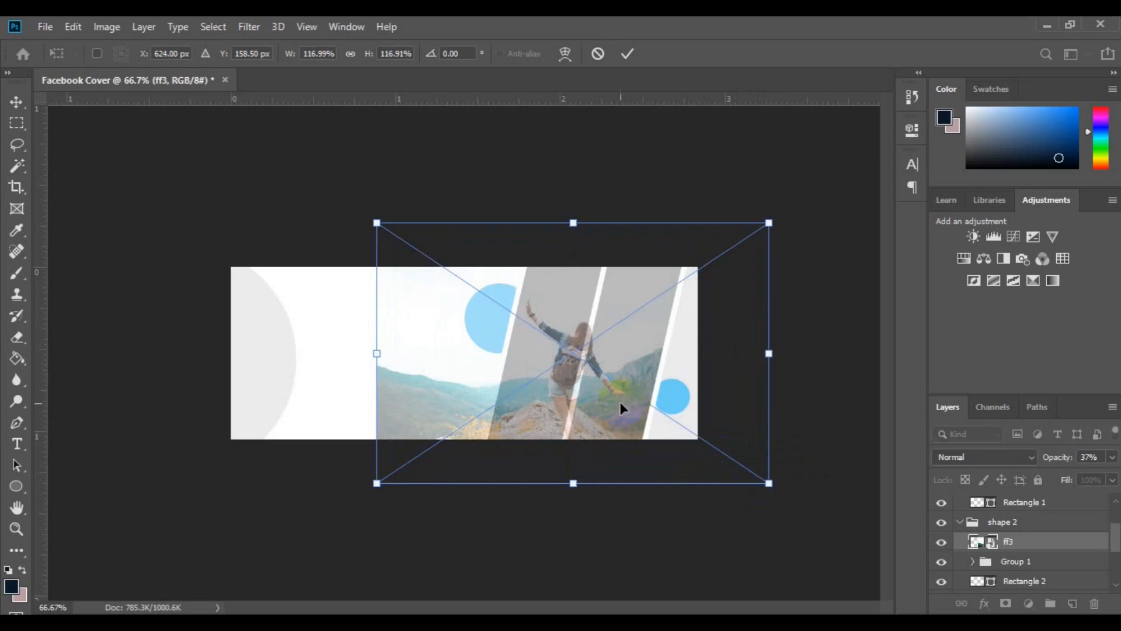
pyautogui.moveTo(618, 402); pyautogui.dragTo(617, 401)
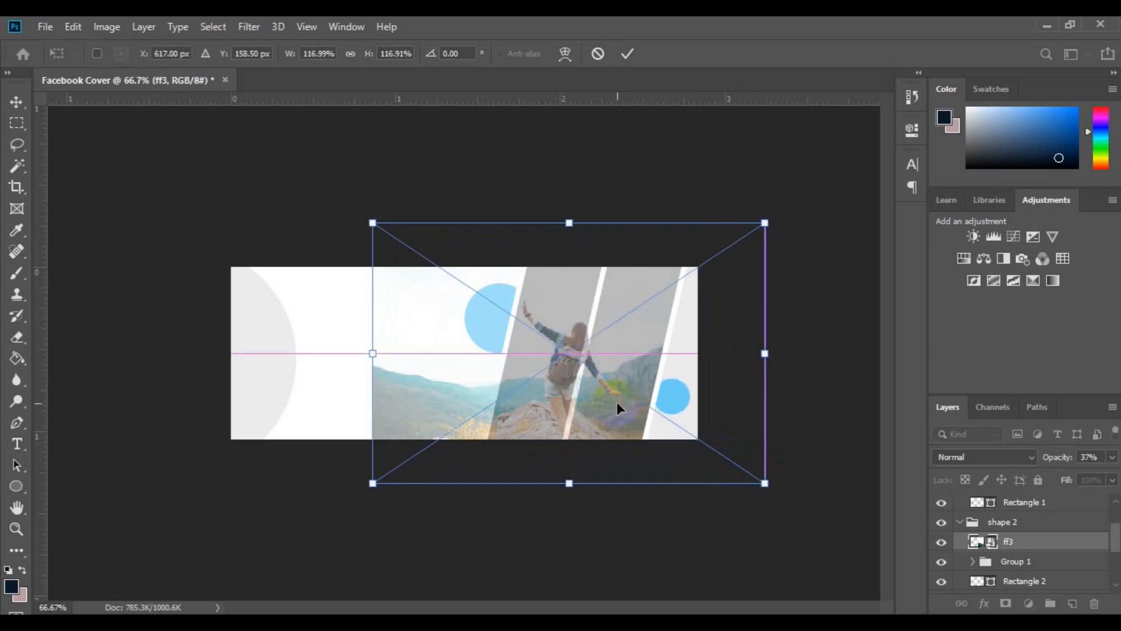
pyautogui.click(637, 64)
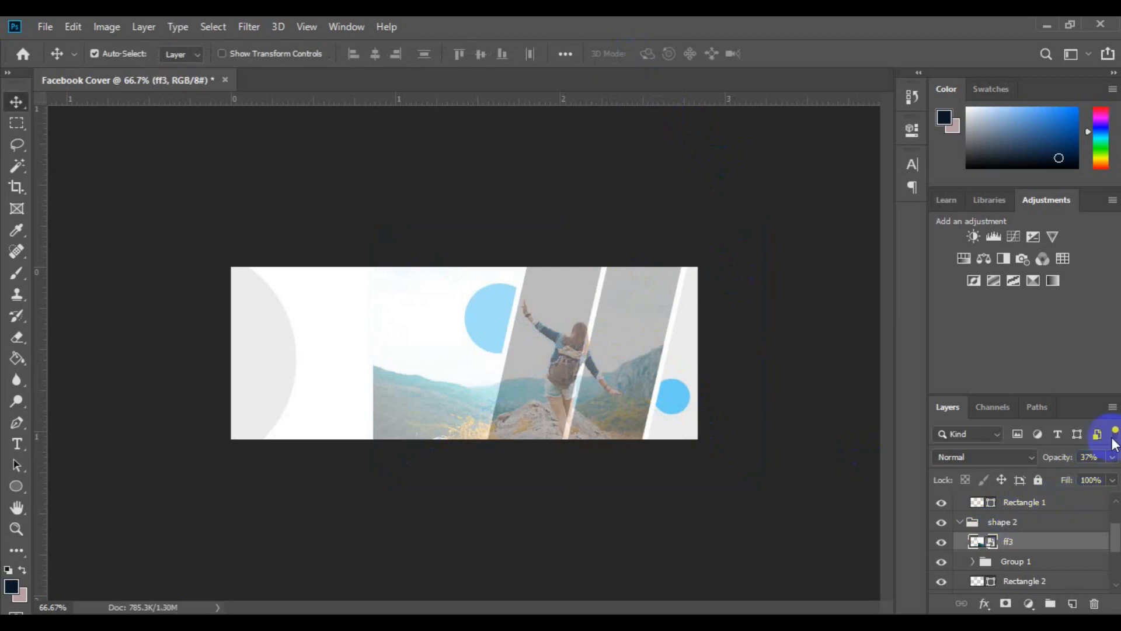
# Set the ff3 layer's opacity to 100% and clip it to Group 1 with a clipping mask
pyautogui.click(1113, 459)
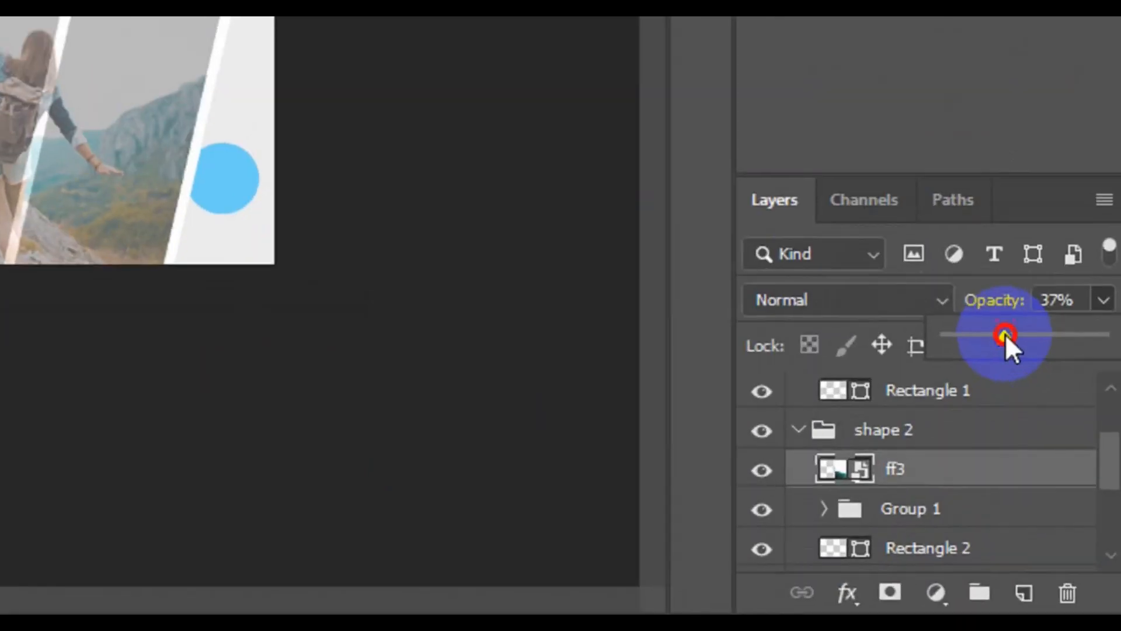
pyautogui.moveTo(1064, 475); pyautogui.dragTo(1117, 480)
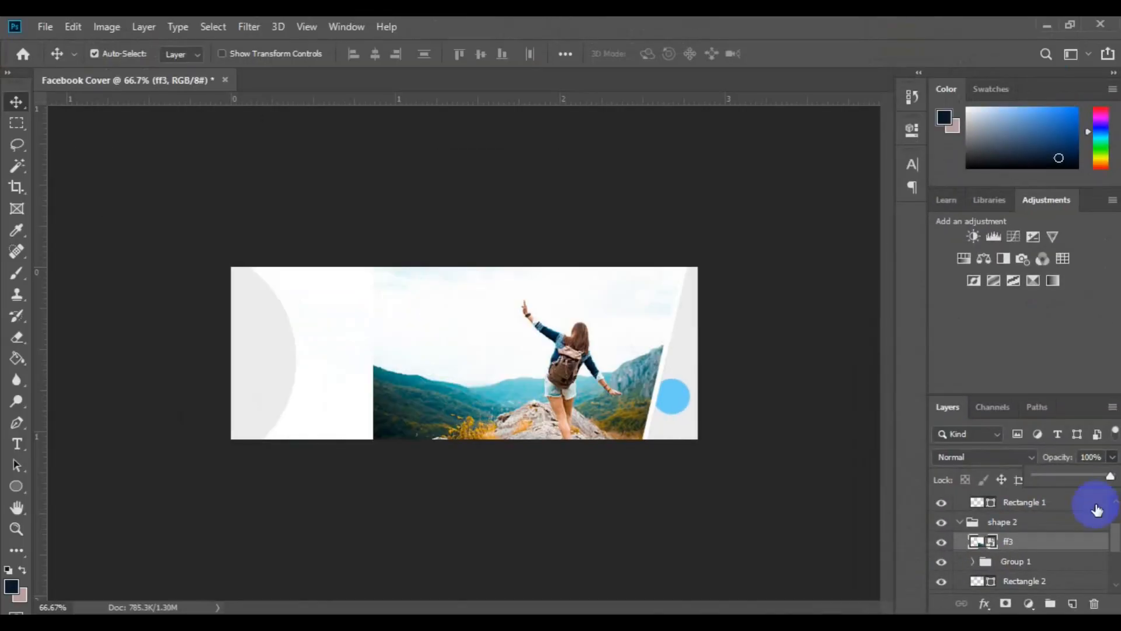
pyautogui.rightClick(1040, 546)
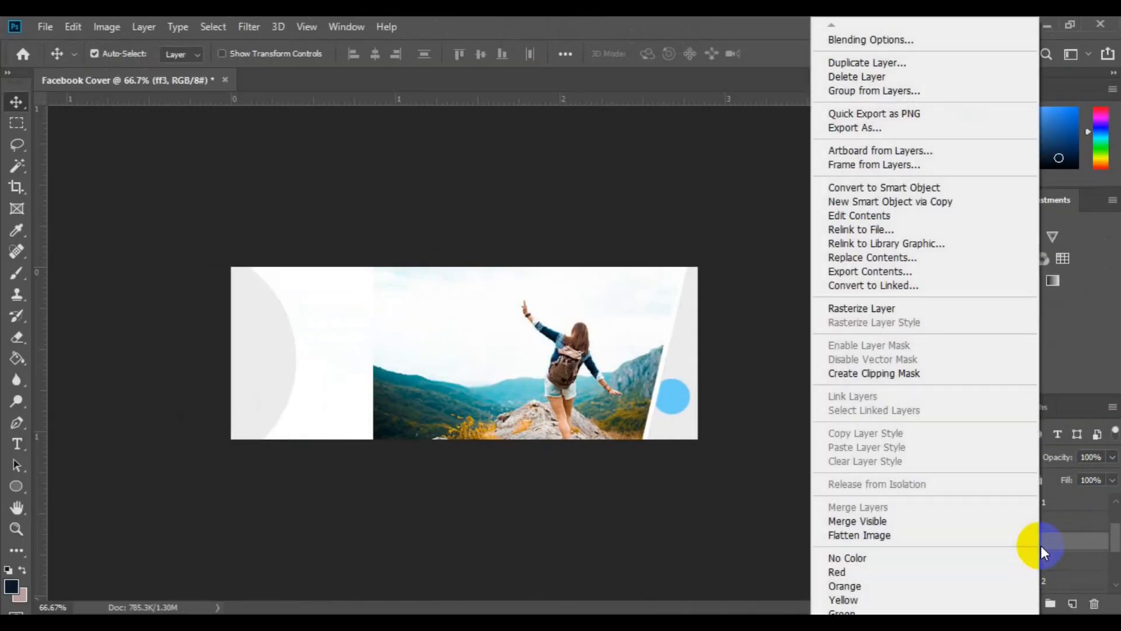
pyautogui.click(906, 372)
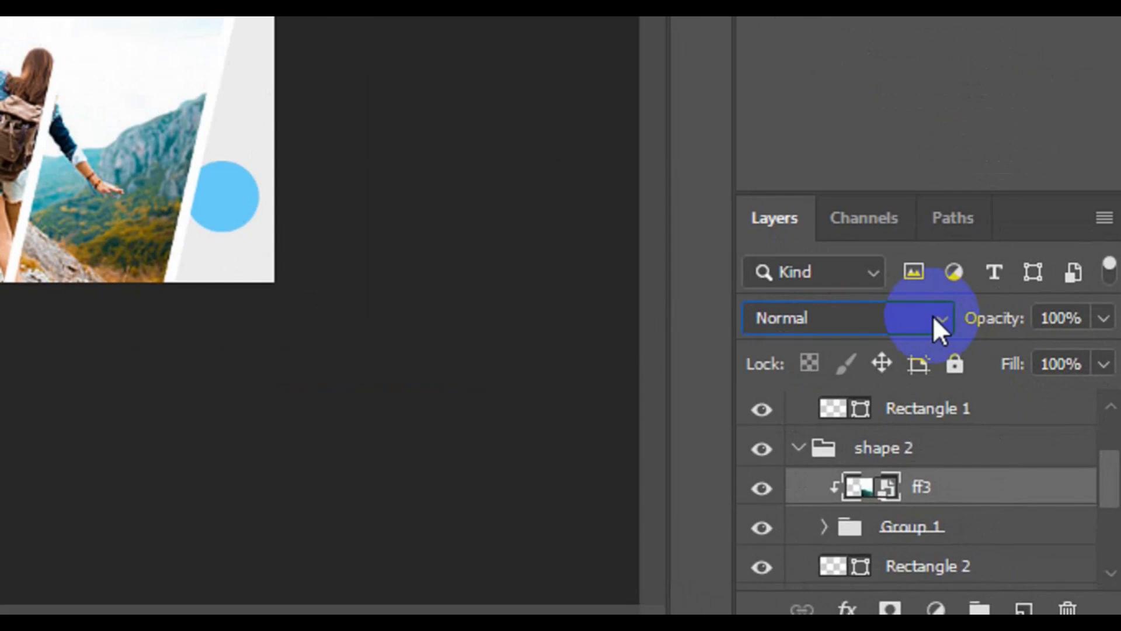
# Set the ff3 photo's blend mode to Luminosity and save the document as Facebook Cover.psd
pyautogui.click(1027, 457)
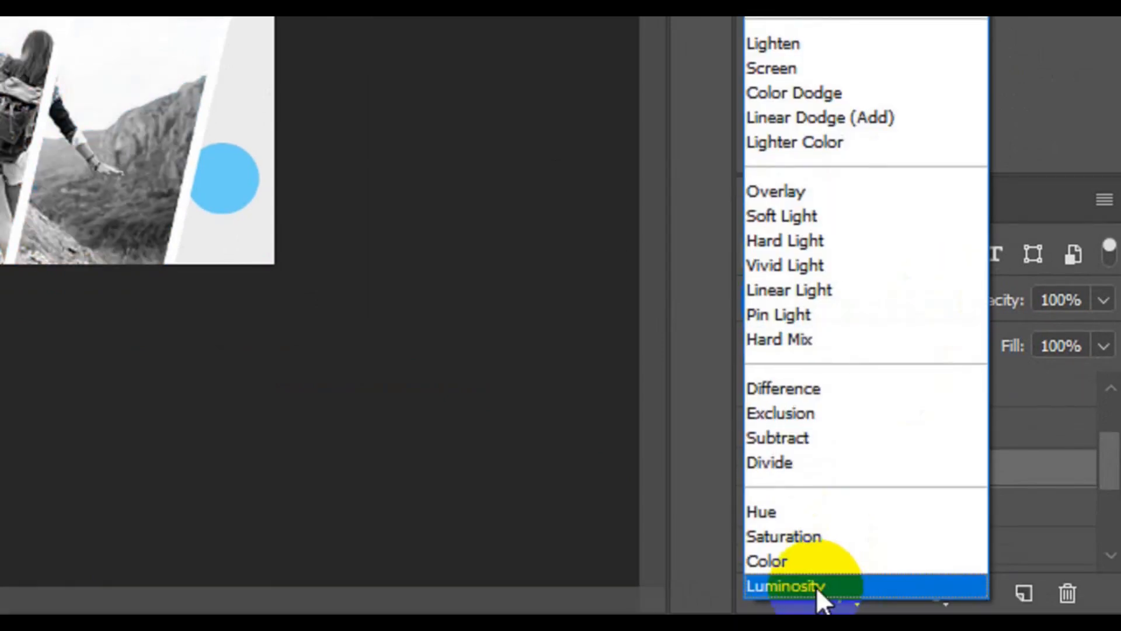
pyautogui.click(815, 586)
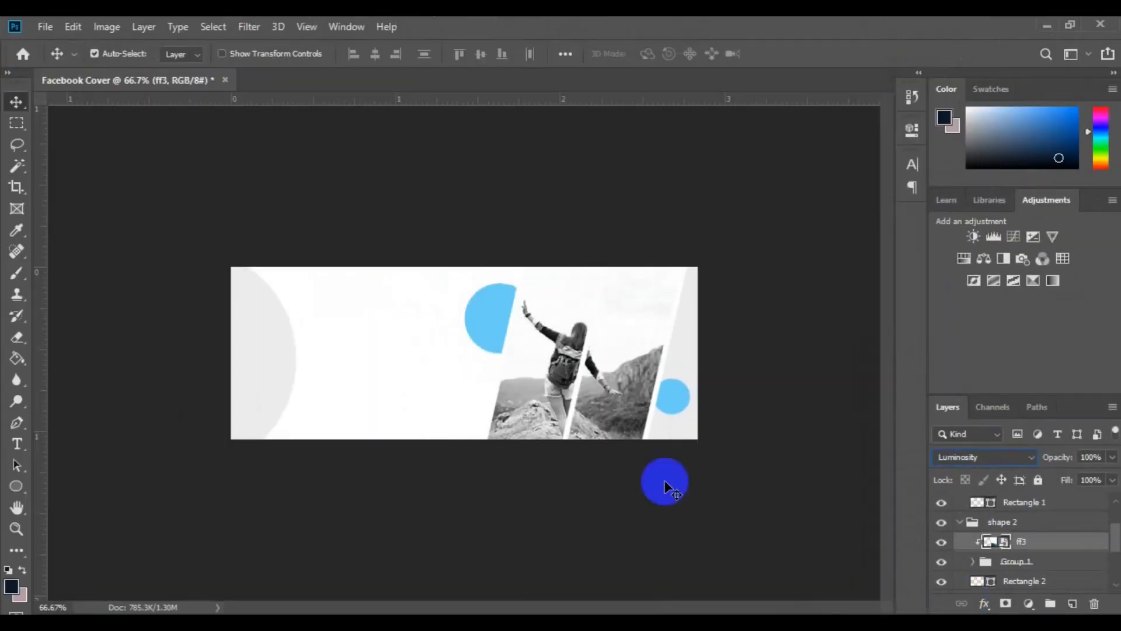
pyautogui.hotkey('ctrl', 's')
# Select the Background layer and set the Type tool's text colour to light blue (6dcff6) sampled from the blue circle
pyautogui.click(1115, 572)
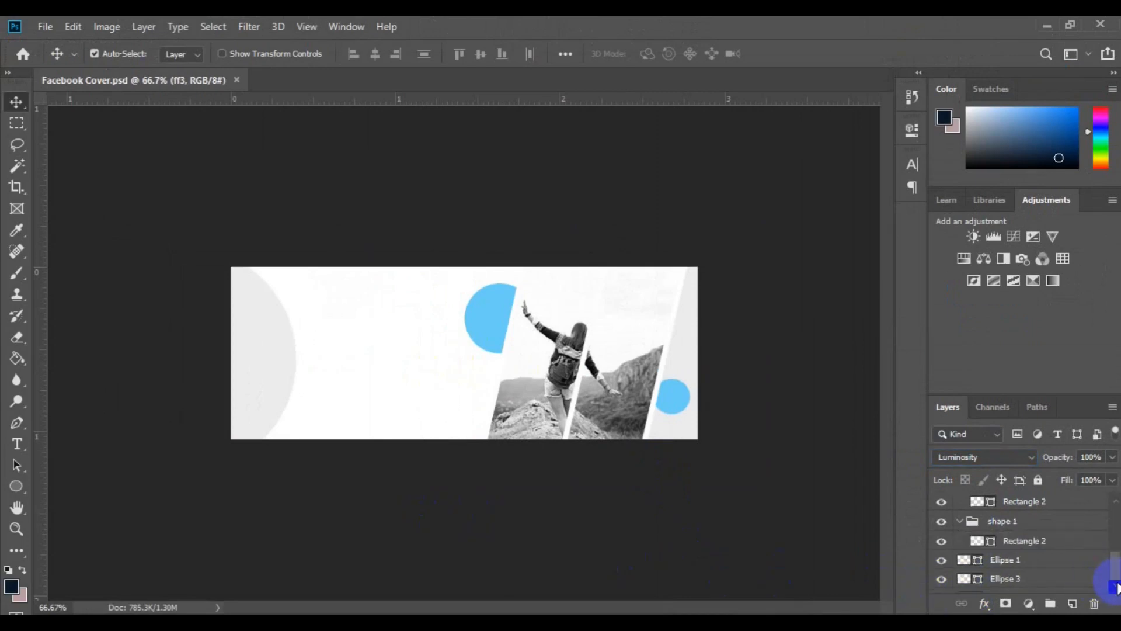
pyautogui.click(1117, 586)
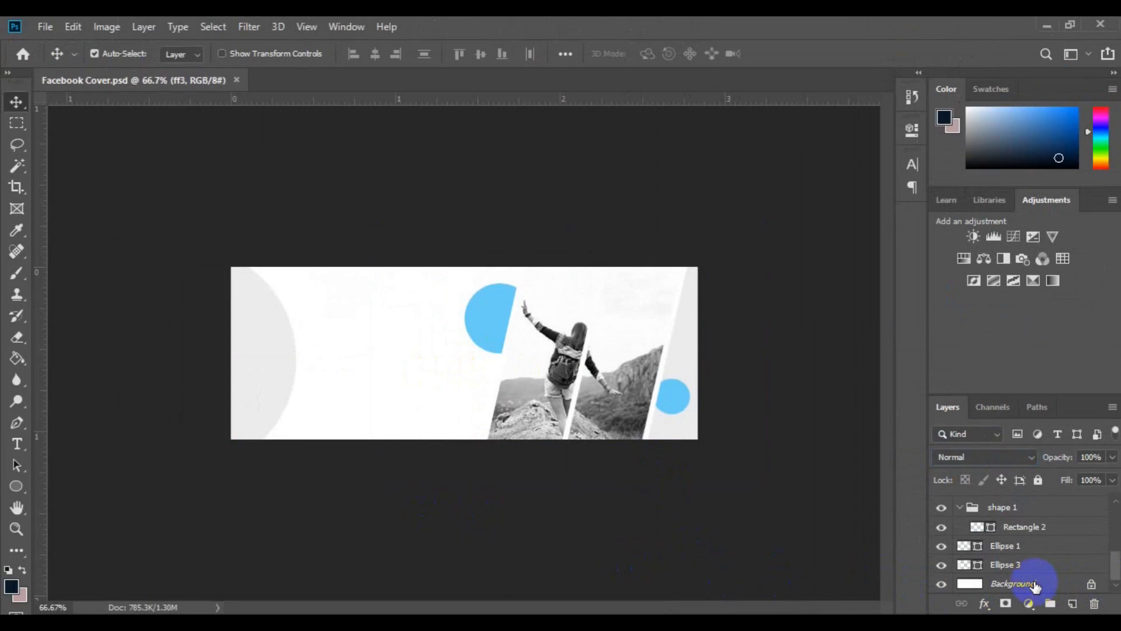
pyautogui.click(1036, 584)
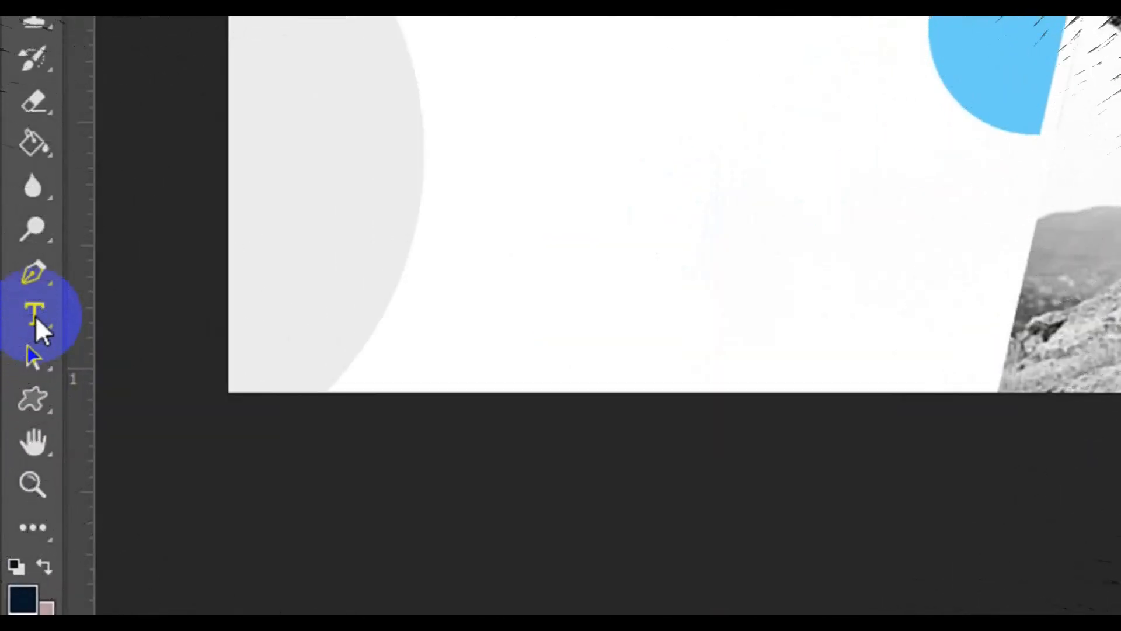
pyautogui.click(35, 317)
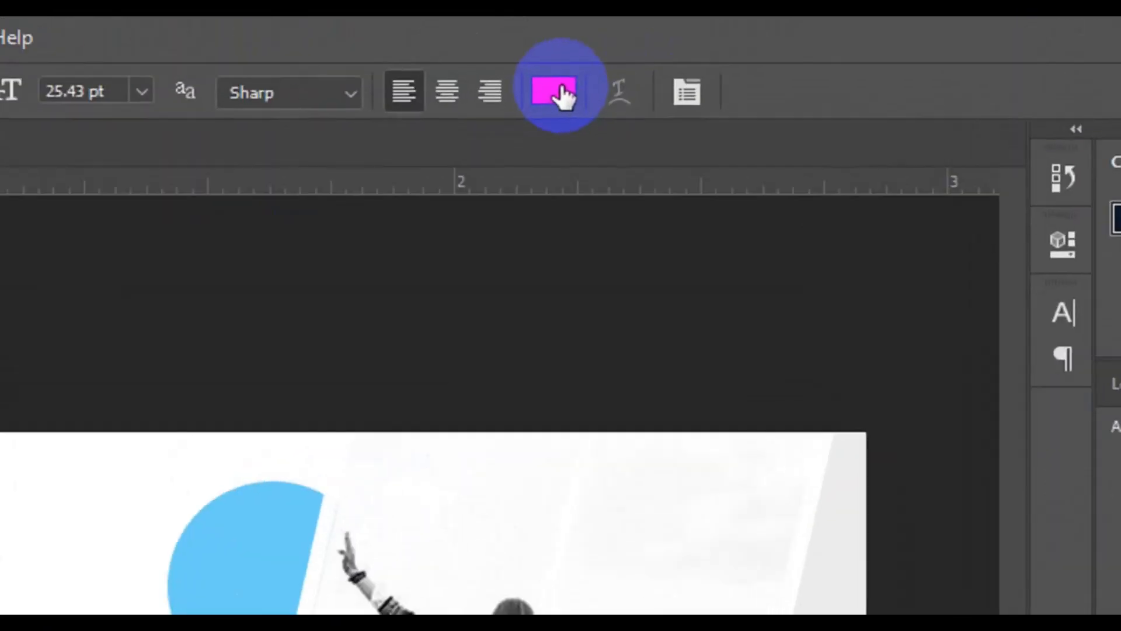
pyautogui.click(557, 97)
pyautogui.click(237, 570)
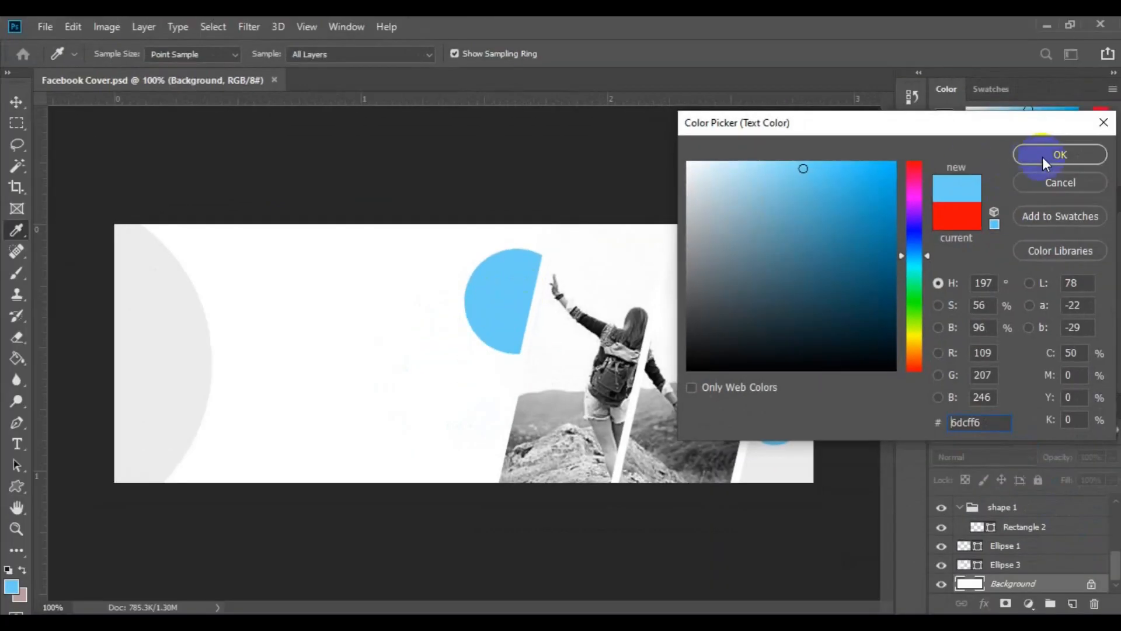
pyautogui.click(1120, 299)
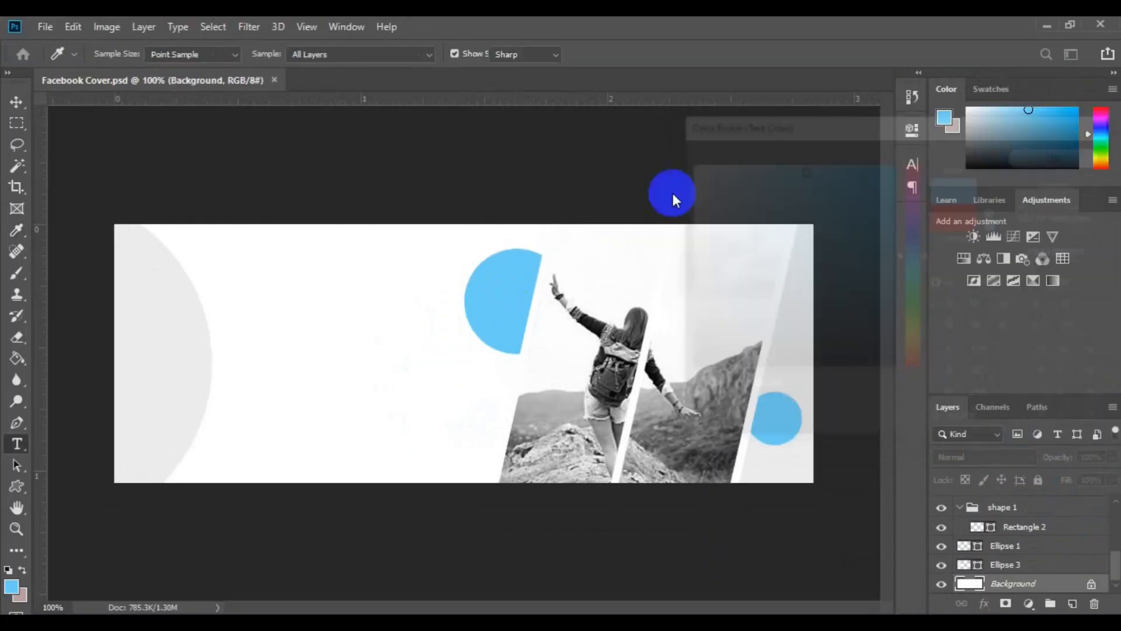
# Add the light blue text "Digital Web Design" on two lines over the grey circle and set its leading to Auto
pyautogui.click(167, 332)
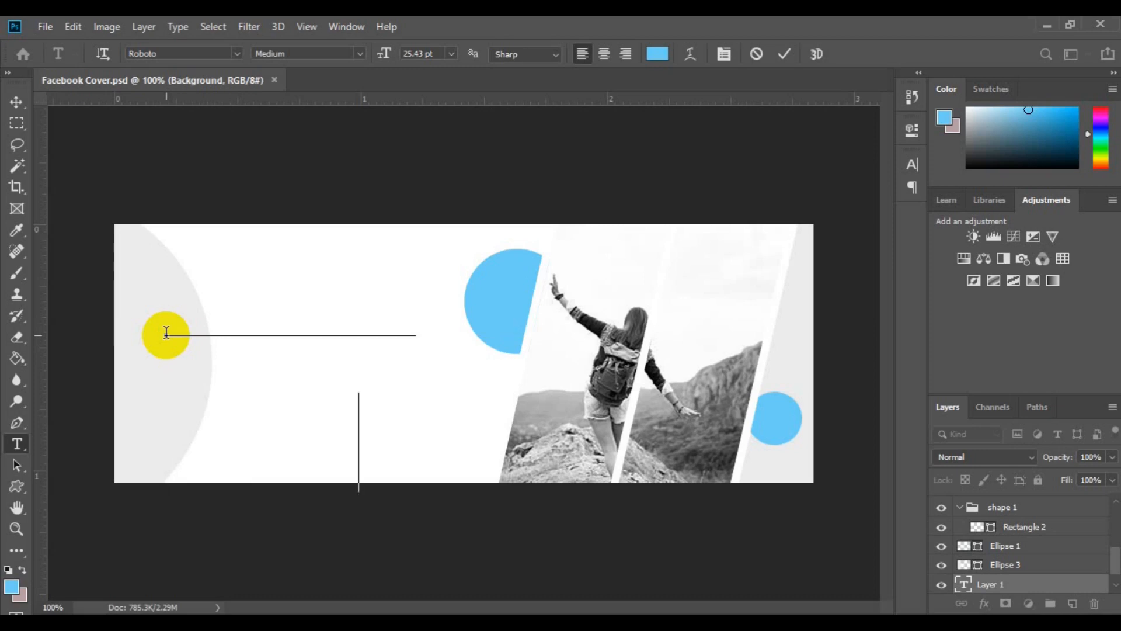
pyautogui.write('Digital Web Des')
pyautogui.hotkey('ctrl', 'a')
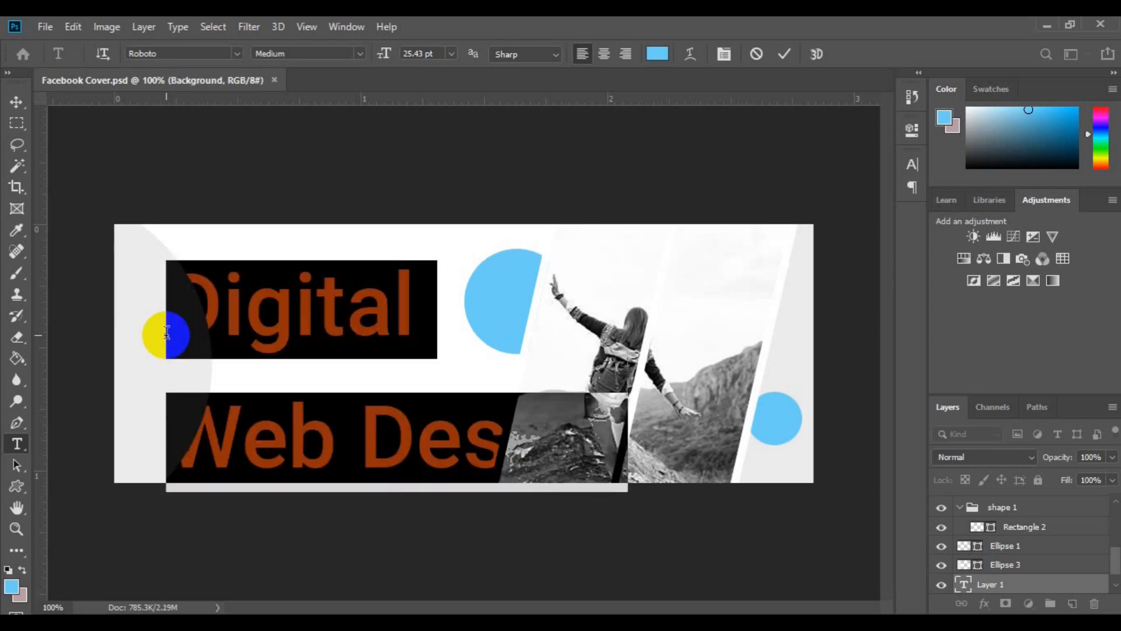
pyautogui.hotkey('ctrl', 't')
pyautogui.click(884, 208)
pyautogui.click(856, 218)
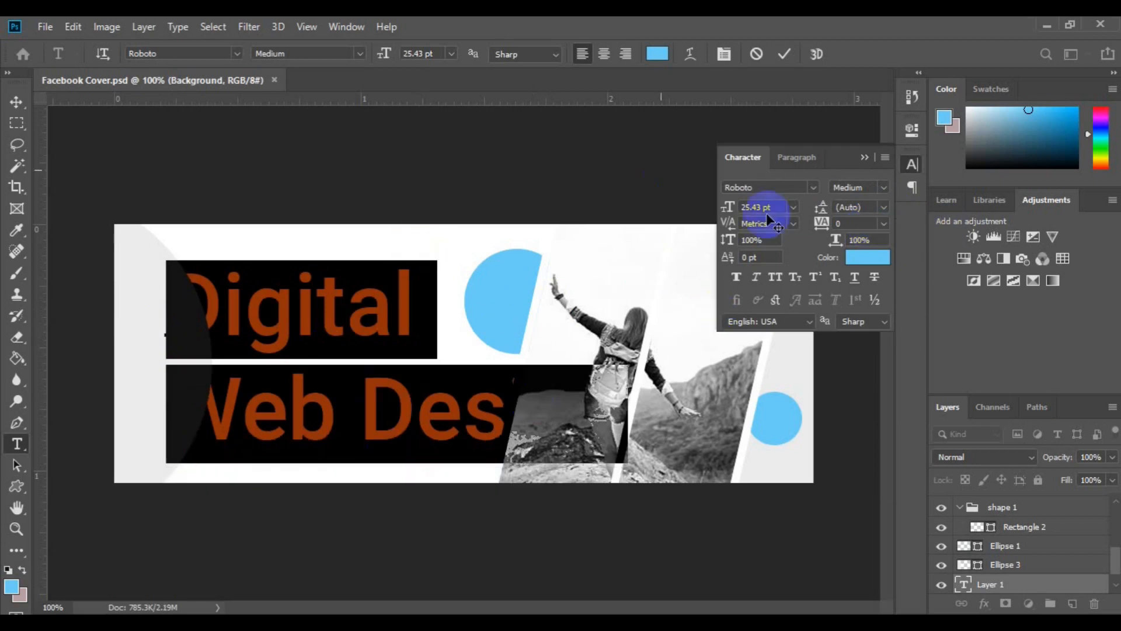
# Set the "Digital Web Design" text size to 14 pt
pyautogui.click(789, 209)
pyautogui.click(774, 340)
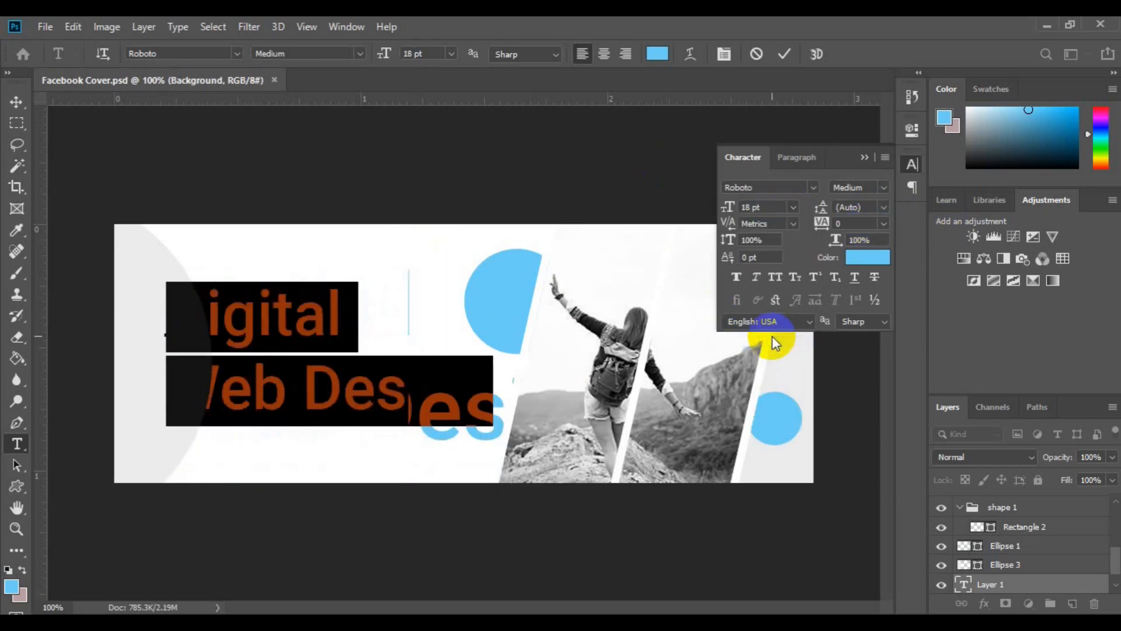
pyautogui.click(793, 208)
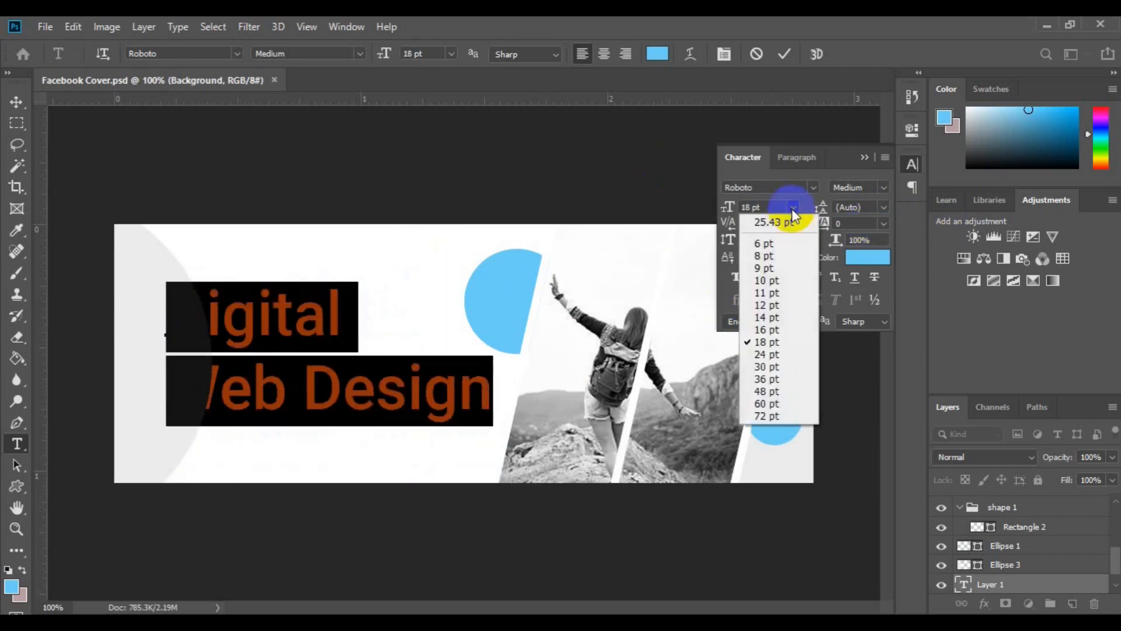
pyautogui.click(769, 330)
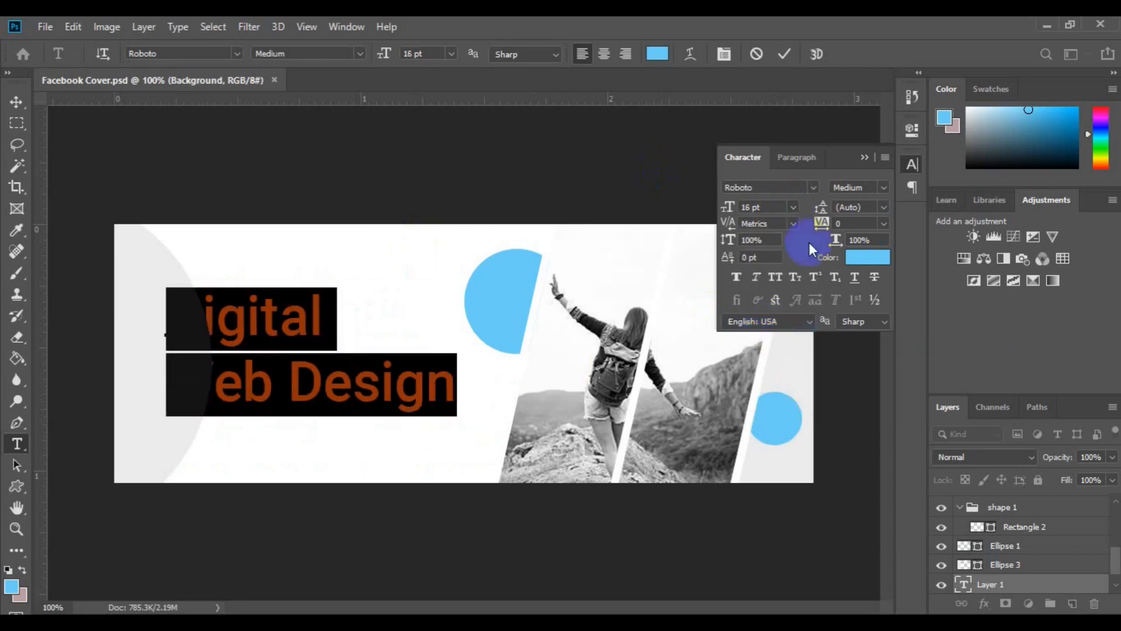
pyautogui.click(792, 208)
pyautogui.click(783, 319)
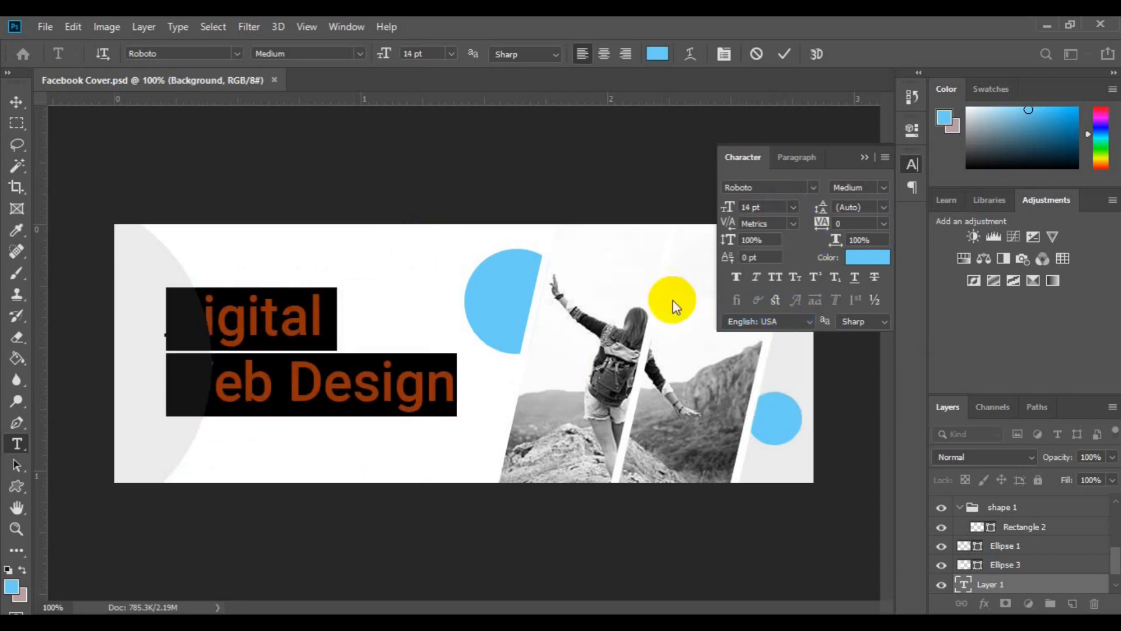
pyautogui.click(16, 102)
pyautogui.click(345, 470)
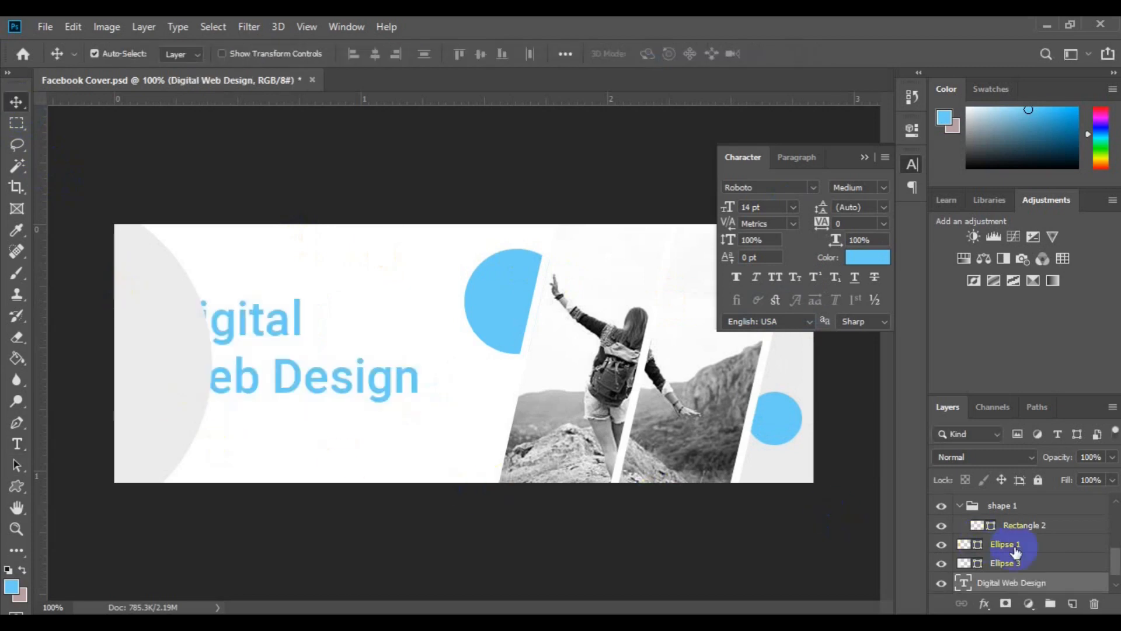
# Move the Digital Web Design layer above Ellipse 1 and shift the text slightly up and to the left
pyautogui.moveTo(1010, 581); pyautogui.dragTo(1014, 542)
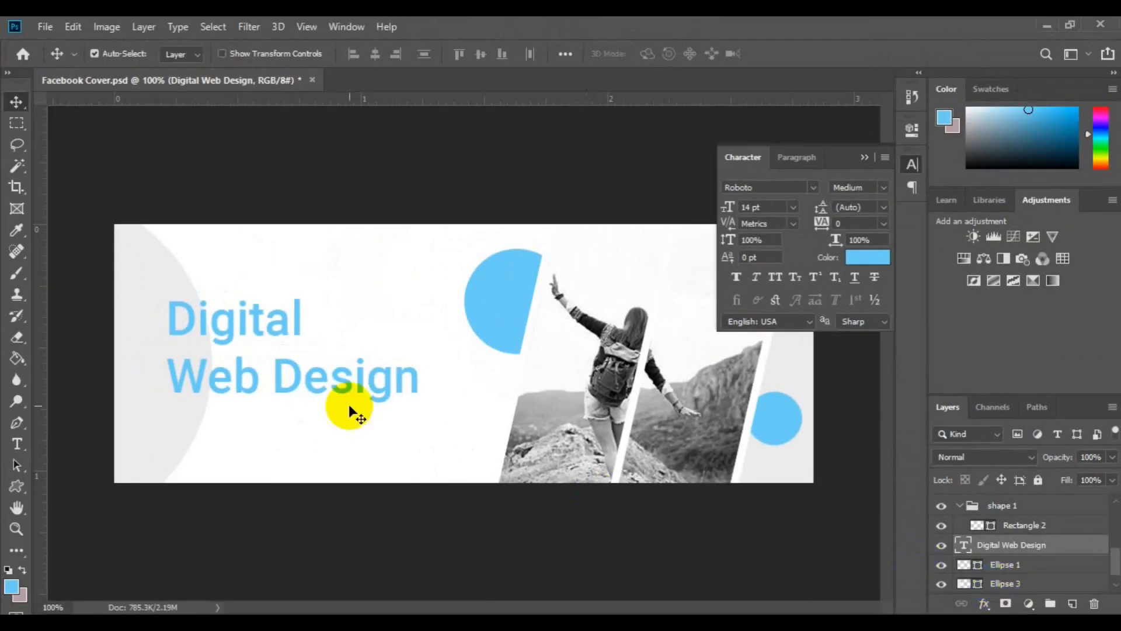
pyautogui.click(283, 389)
pyautogui.moveTo(282, 389); pyautogui.dragTo(270, 372)
# Reduce the line spacing of the whole "Digital Web Design" text to 15.04 pt leading
pyautogui.click(16, 444)
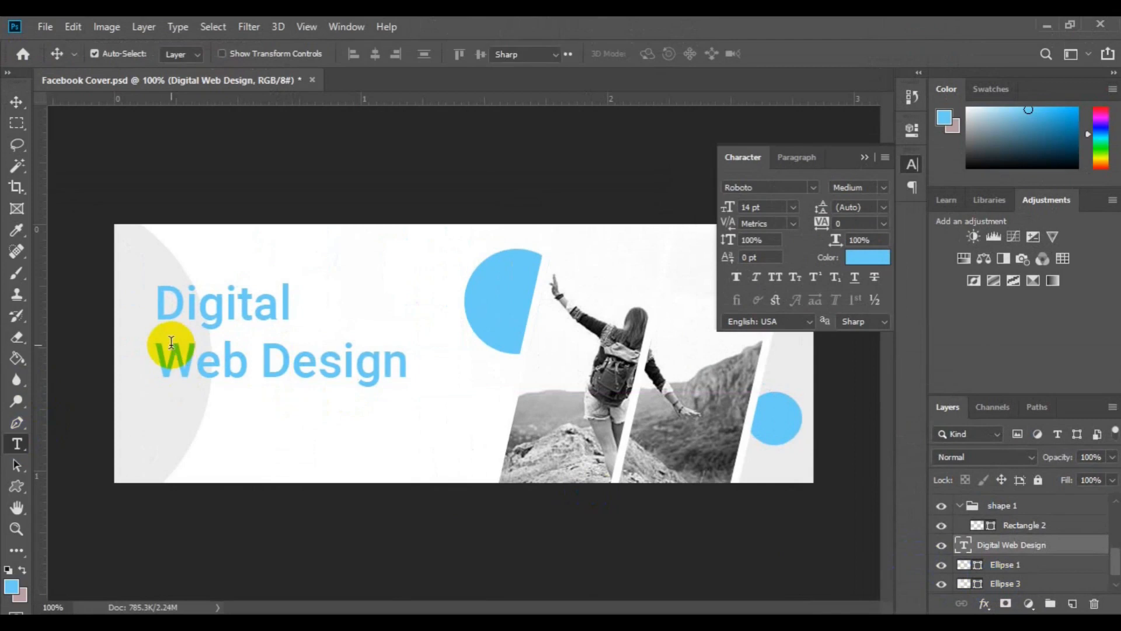
pyautogui.click(171, 344)
pyautogui.hotkey('ctrl', 'a')
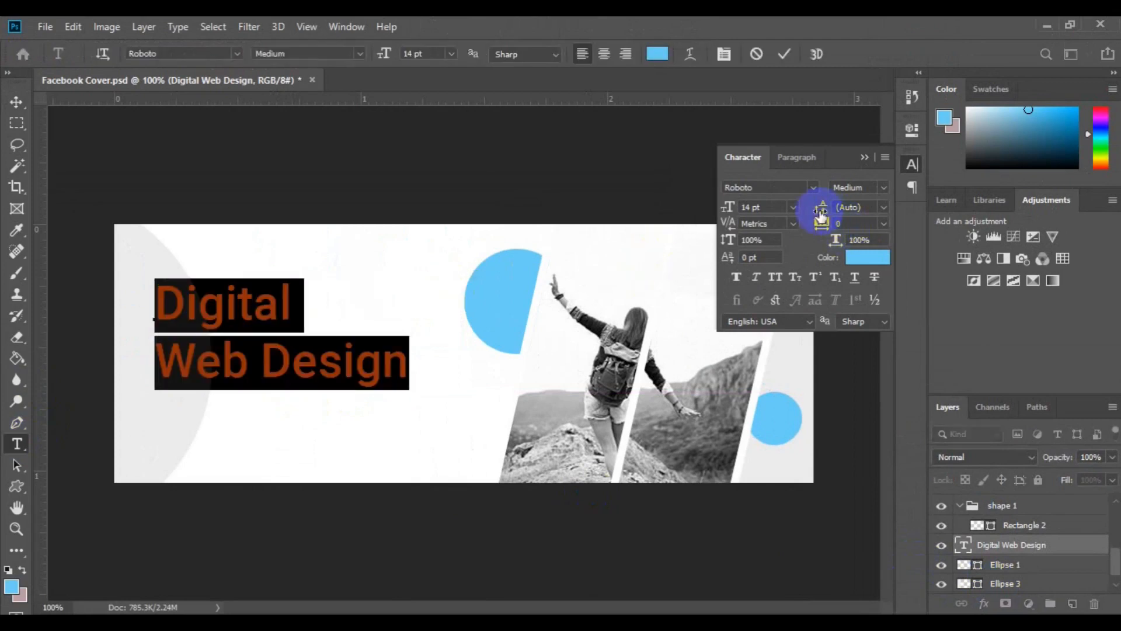
pyautogui.moveTo(821, 214)
pyautogui.mouseDown()
pyautogui.moveTo(808, 214)
pyautogui.moveTo(821, 217)
pyautogui.mouseUp()
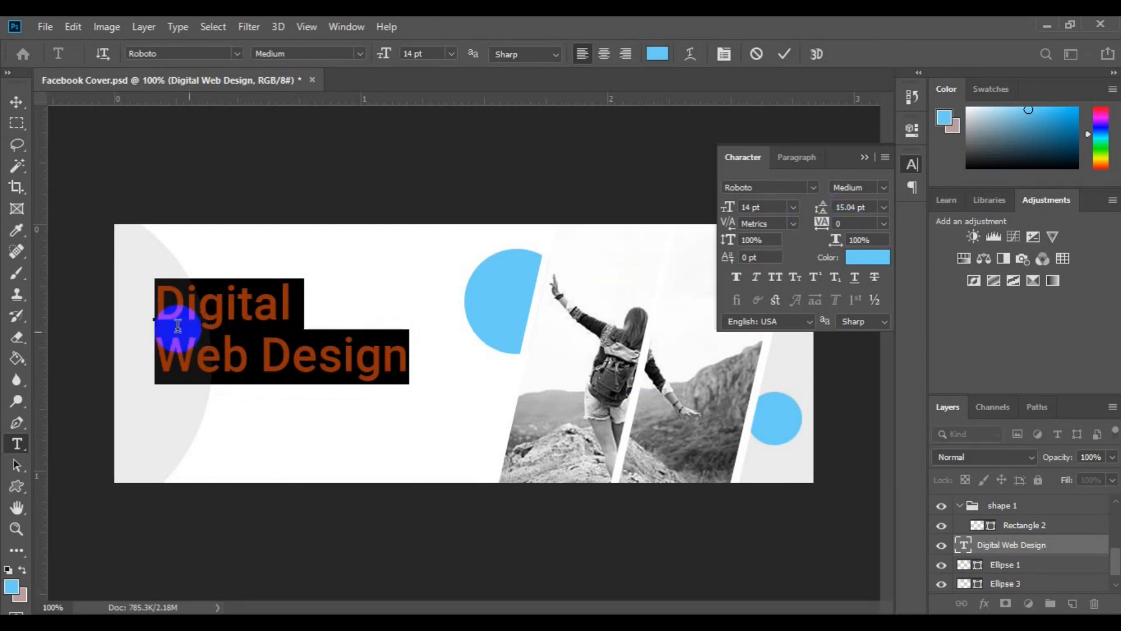
# Set the word "Digital" to Roboto Light and shift the heading slightly down and closer to the cover's left edge
pyautogui.click(160, 311)
pyautogui.doubleClick(160, 311)
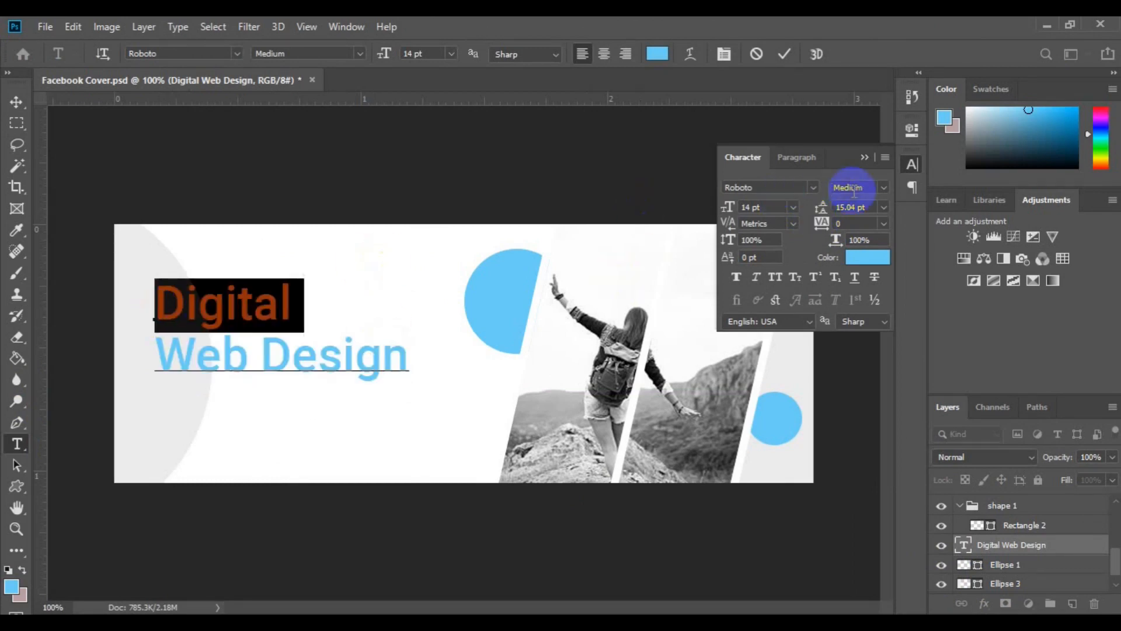
pyautogui.click(882, 187)
pyautogui.click(877, 231)
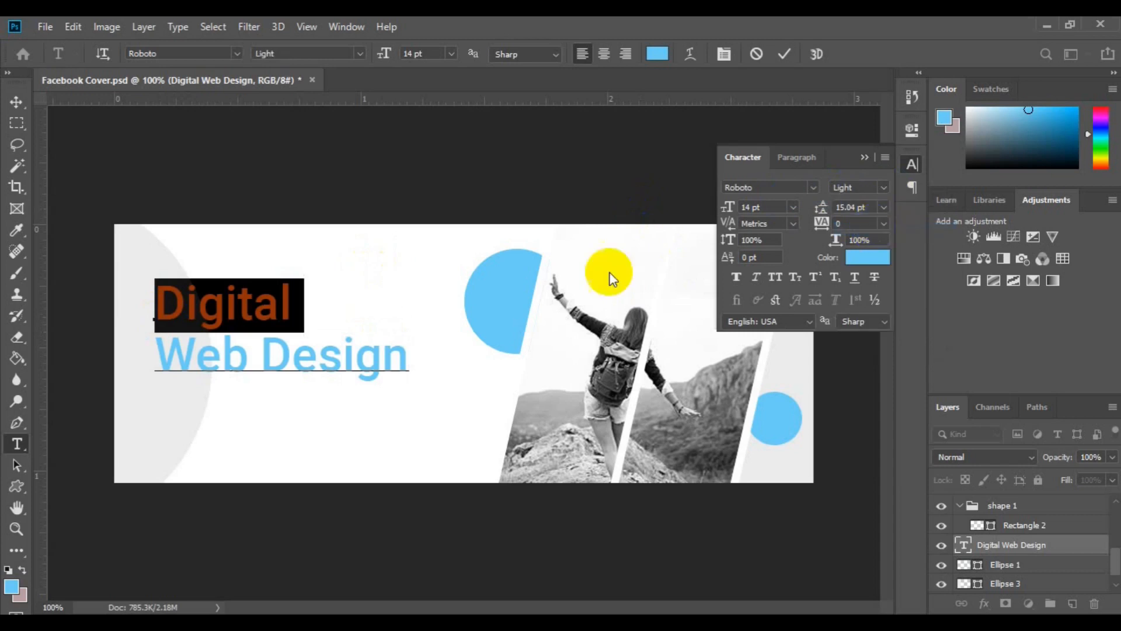
pyautogui.click(17, 101)
pyautogui.click(164, 350)
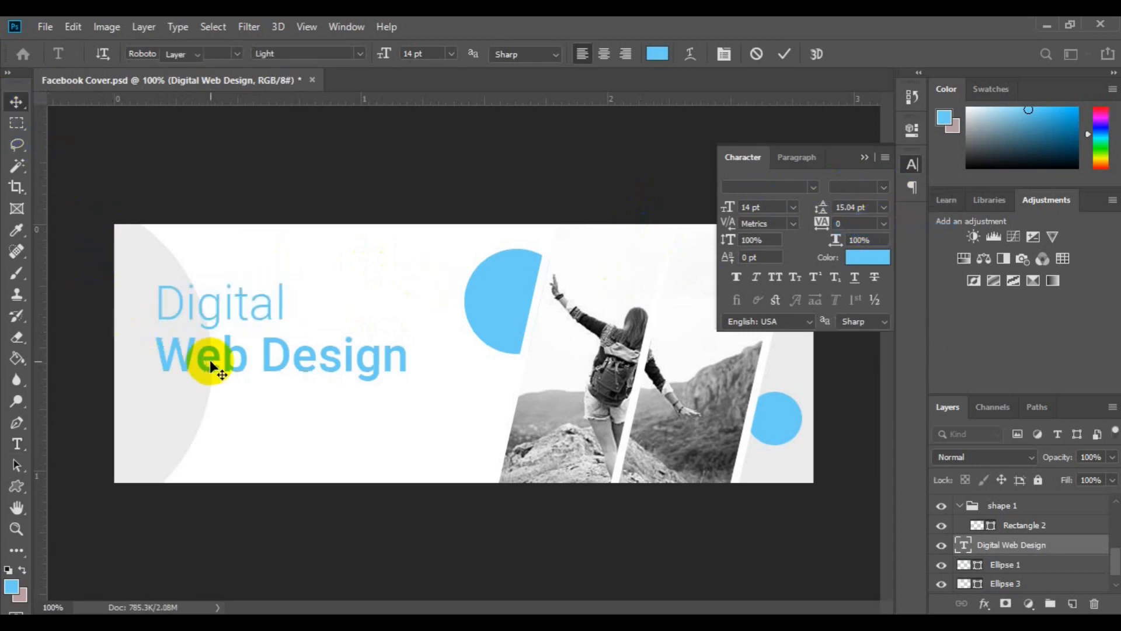
pyautogui.moveTo(202, 363); pyautogui.dragTo(195, 371)
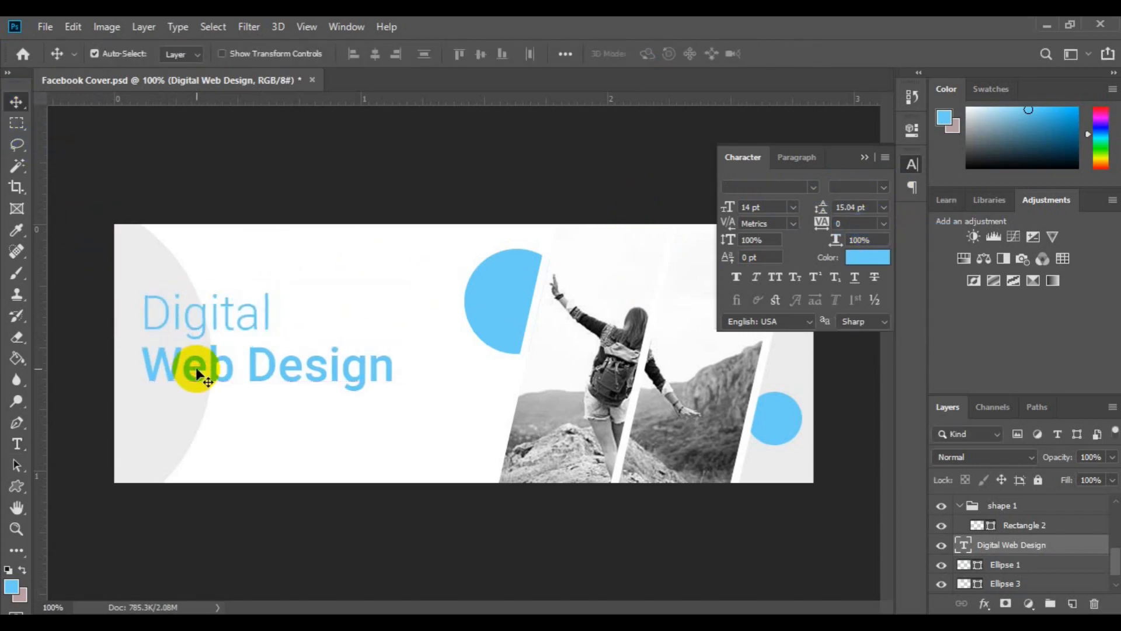
# Create a new layer above Ellipse 3 and set the Type tool's text colour to dark grey 2b2b2b sampled from the photo
pyautogui.click(167, 259)
pyautogui.click(1073, 603)
pyautogui.click(17, 444)
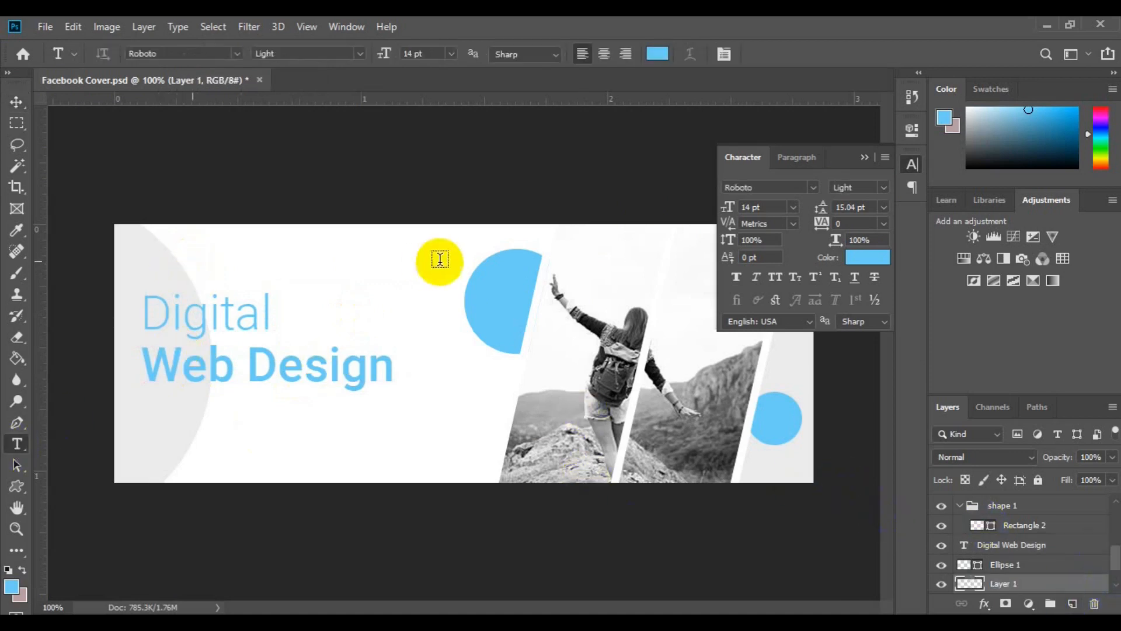
pyautogui.click(858, 258)
pyautogui.click(594, 322)
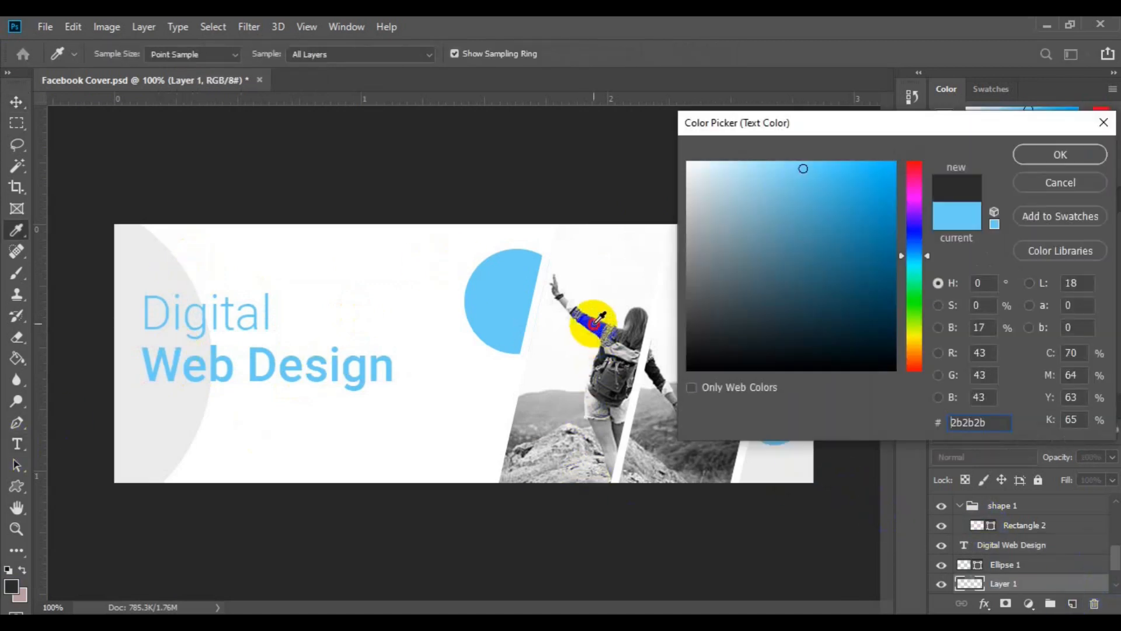
pyautogui.click(1050, 152)
# Add the text "Subtext Here" on two lines above the "Digital" heading
pyautogui.click(170, 260)
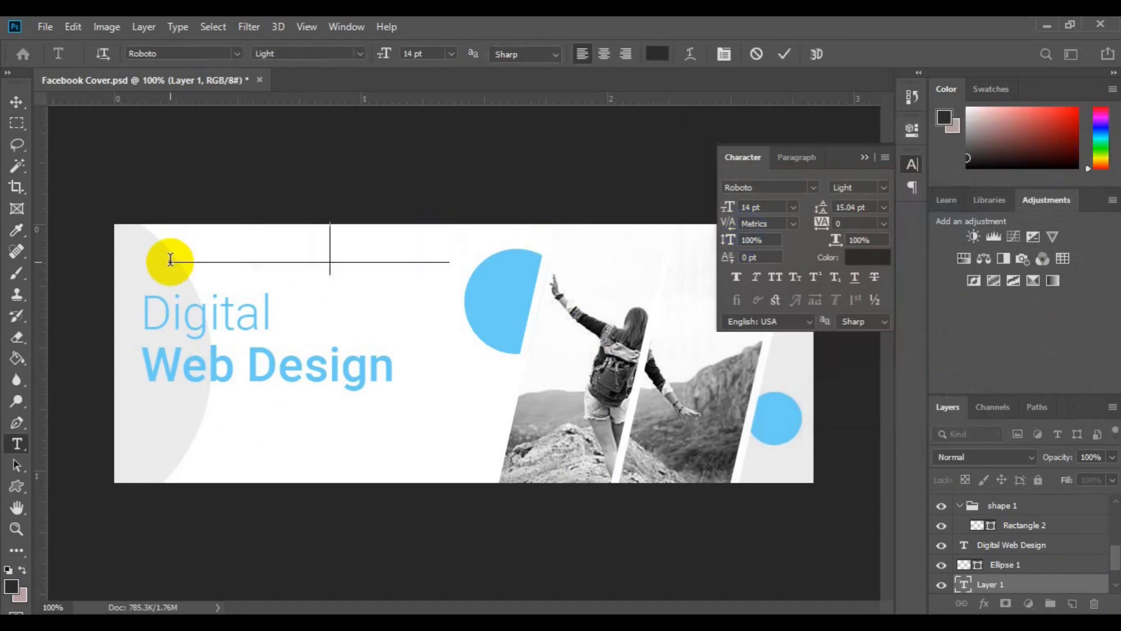
pyautogui.write('fdfsf')
pyautogui.hotkey('ctrl', 'a')
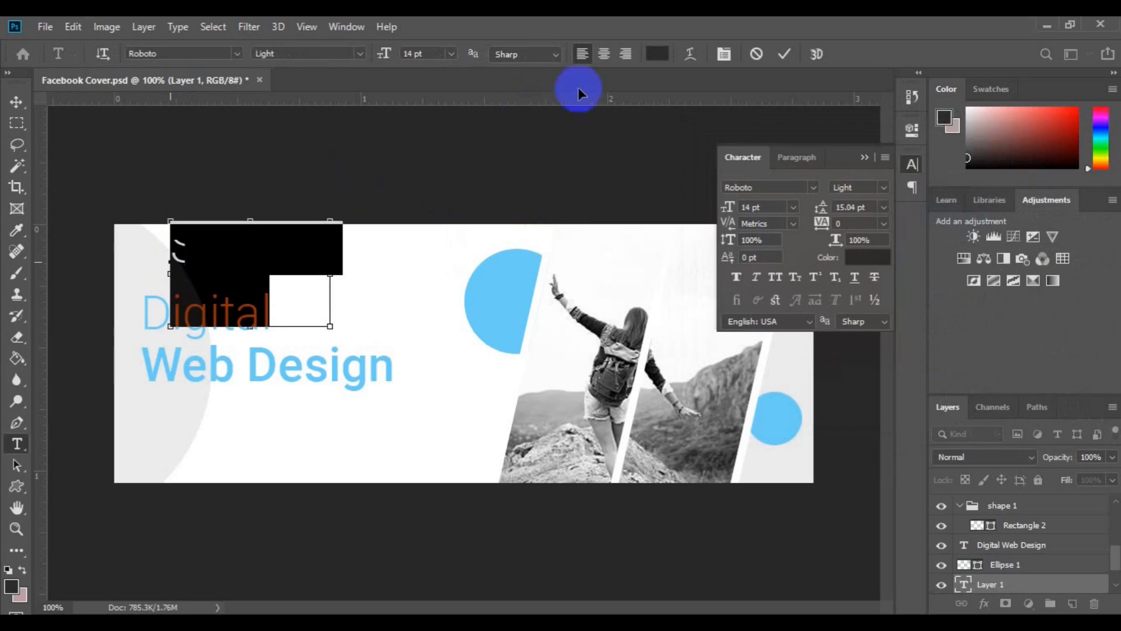
# Set "Subtext Here" to 3 pt with Auto leading and move it so it lines up with the heading's left edge
pyautogui.click(793, 207)
pyautogui.click(763, 224)
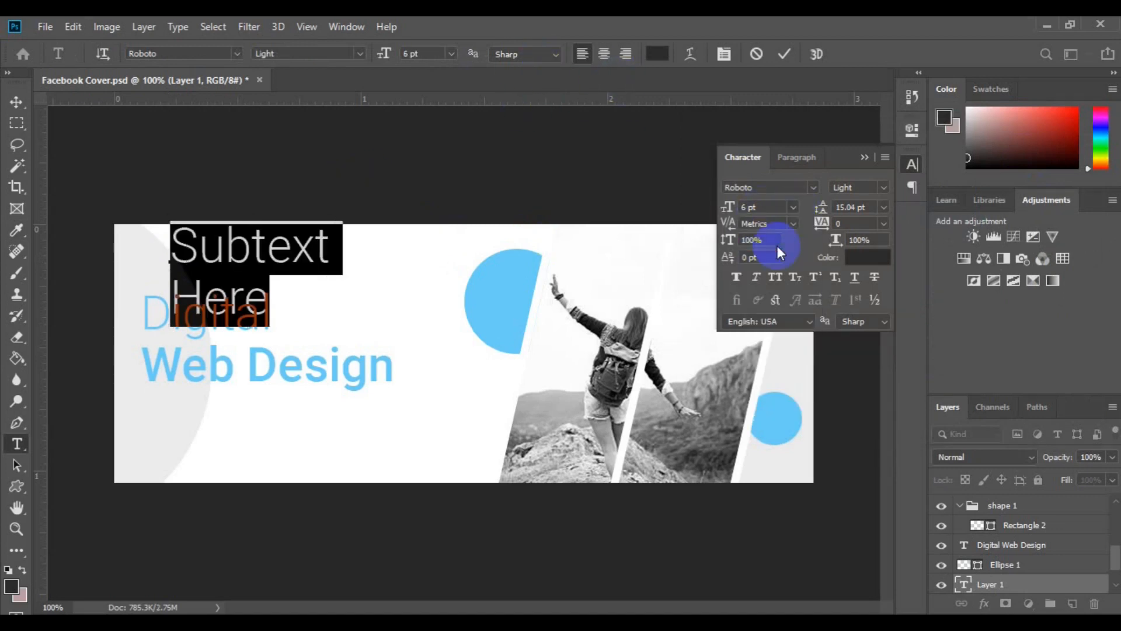
pyautogui.click(883, 208)
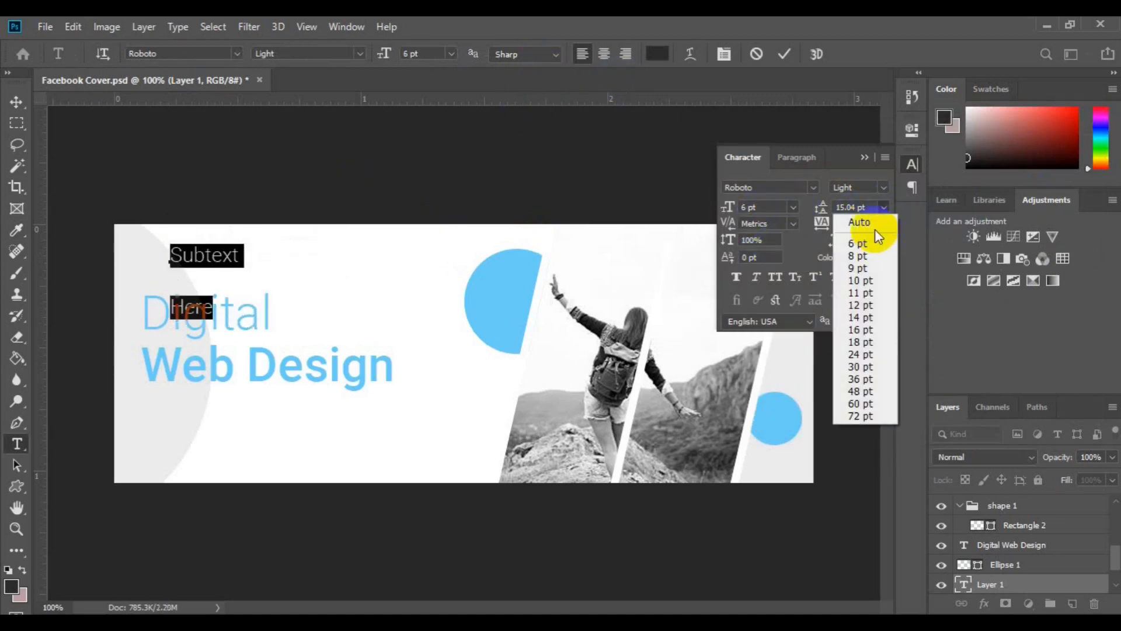
pyautogui.click(879, 221)
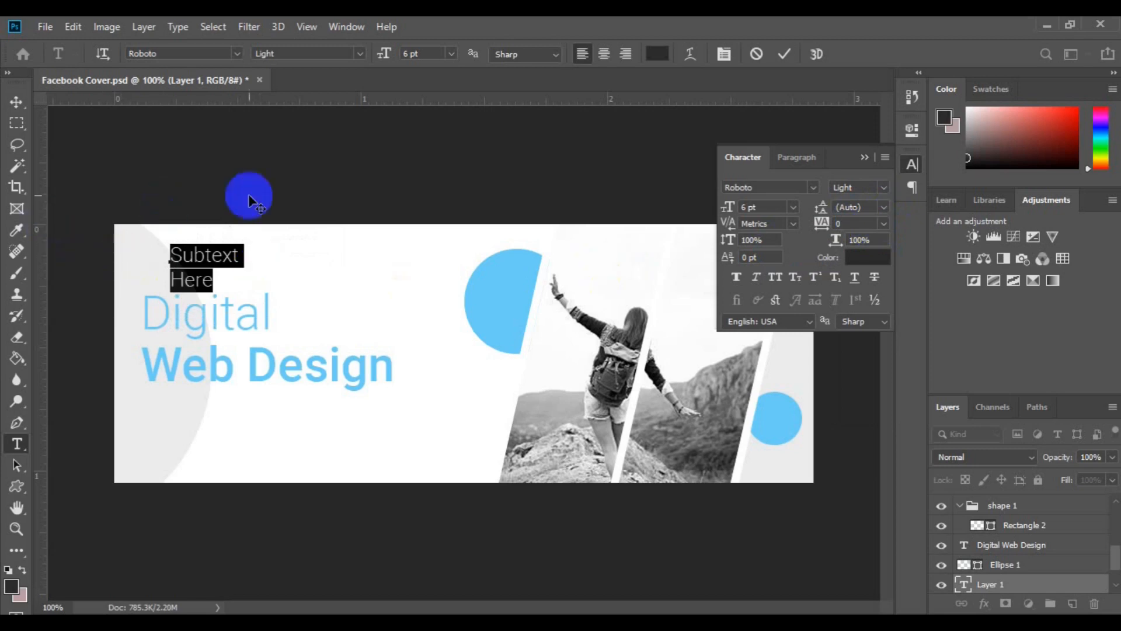
pyautogui.moveTo(383, 55); pyautogui.dragTo(382, 61)
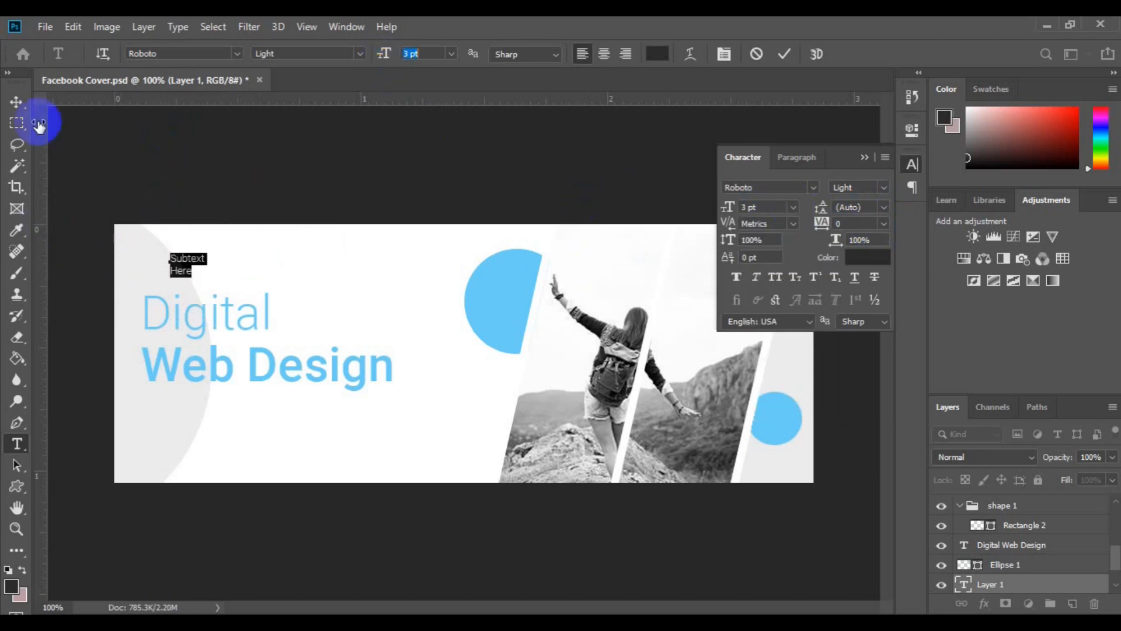
pyautogui.click(16, 102)
pyautogui.moveTo(185, 274); pyautogui.dragTo(157, 269)
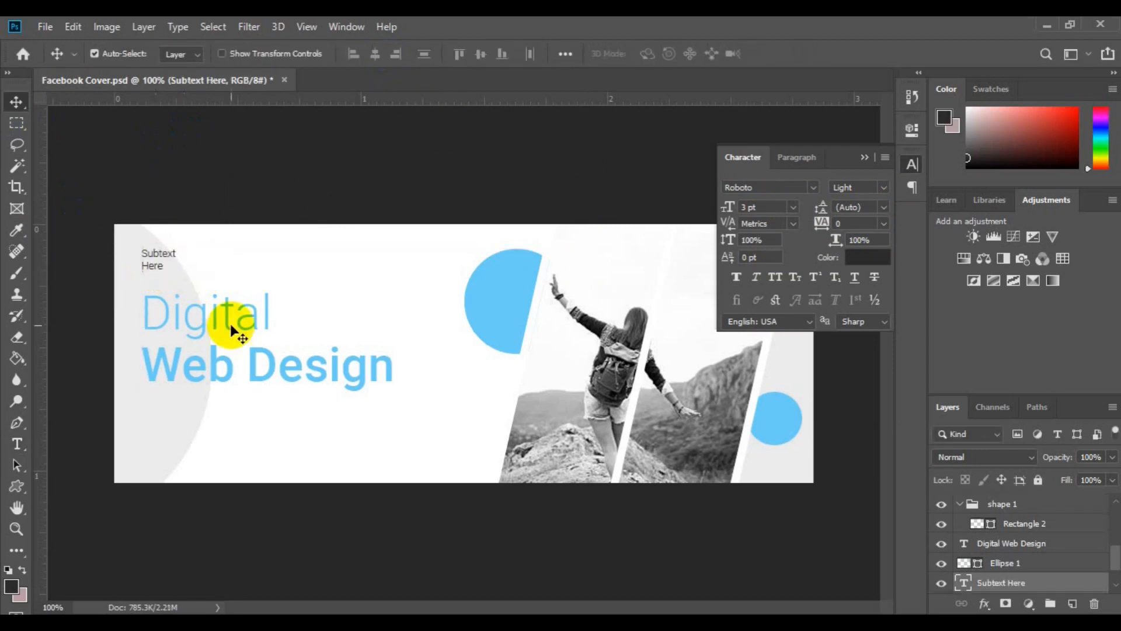
# Draw a dark 7 px circle level with the subtext and duplicate it twice to make a horizontal row of three dots
pyautogui.click(17, 485)
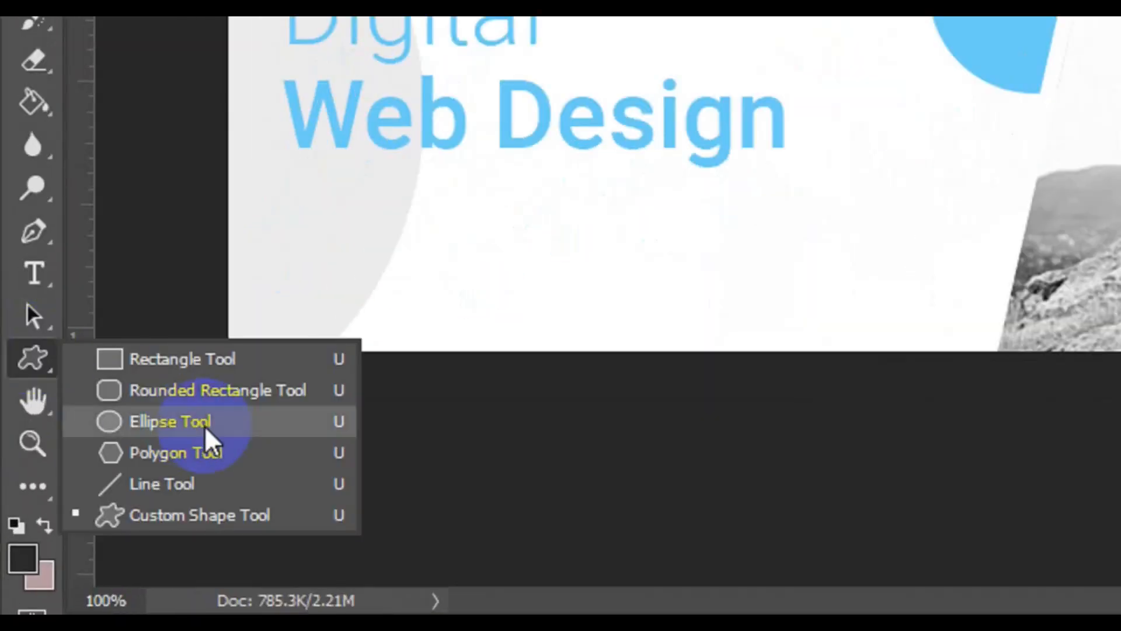
pyautogui.click(200, 426)
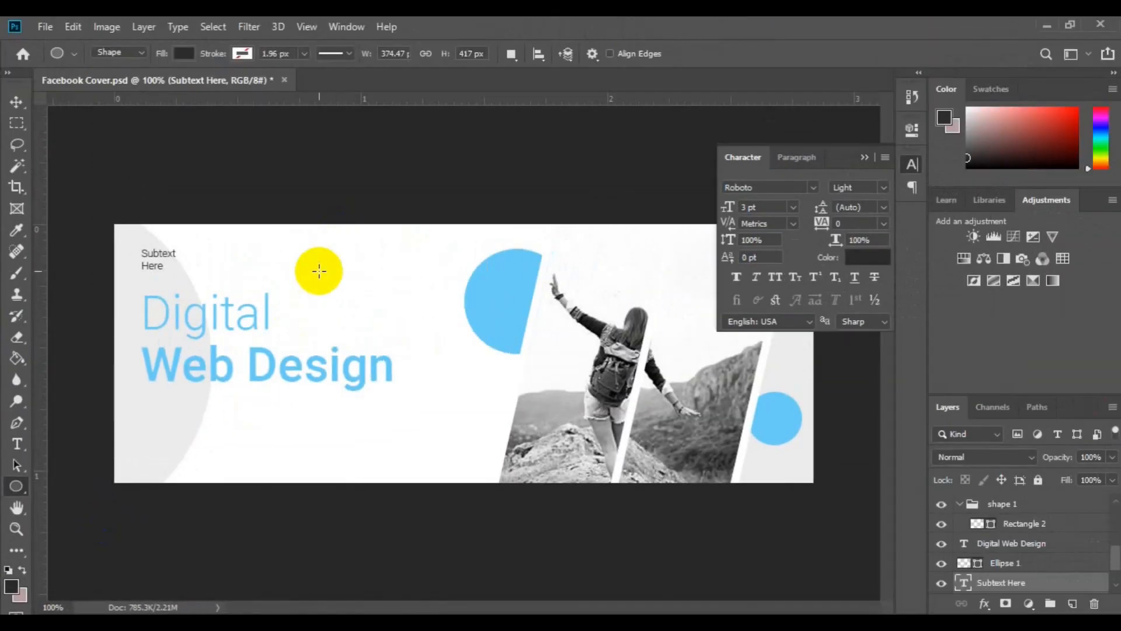
pyautogui.moveTo(321, 275); pyautogui.dragTo(346, 257)
pyautogui.press('v')
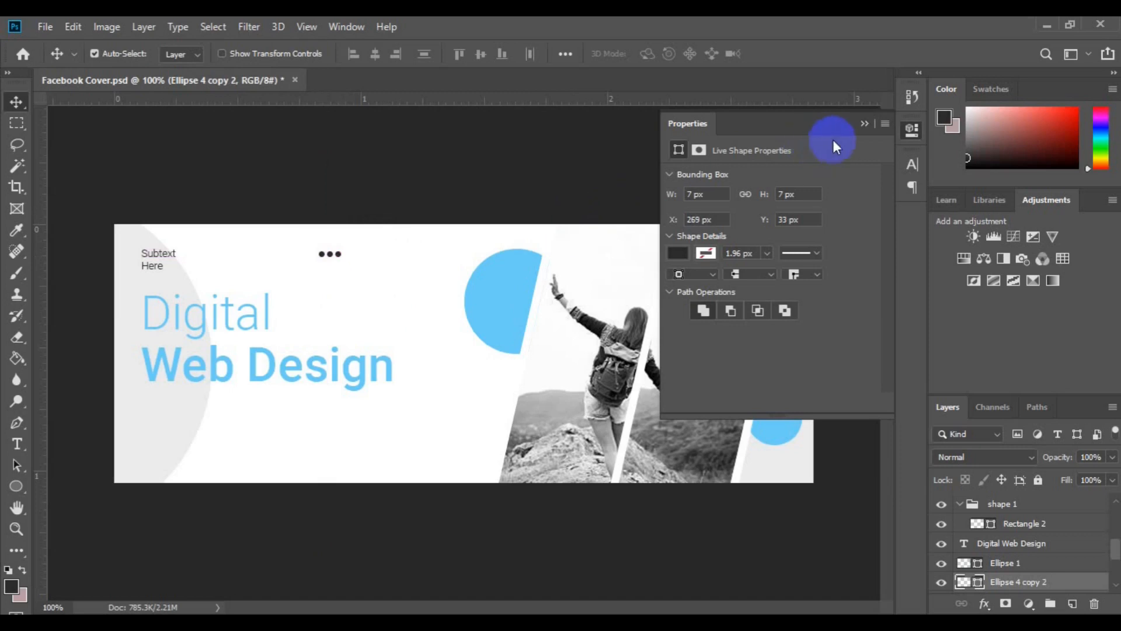
pyautogui.click(864, 124)
pyautogui.click(376, 450)
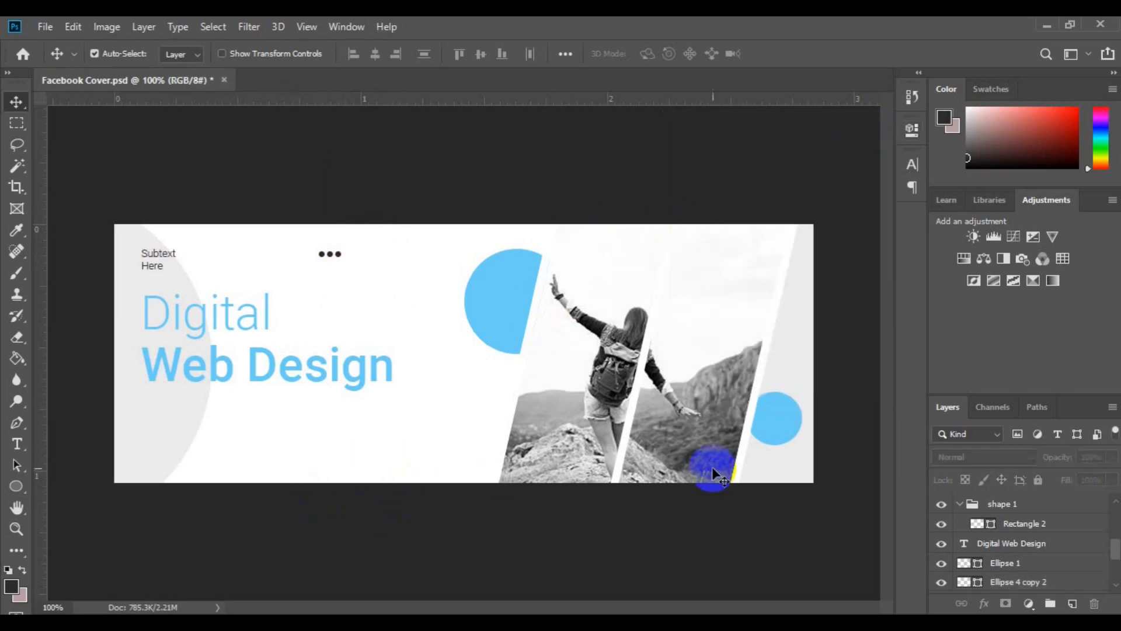
# Select the Background layer and set the Ellipse tool's fill to none
pyautogui.moveTo(1116, 548); pyautogui.dragTo(1118, 579)
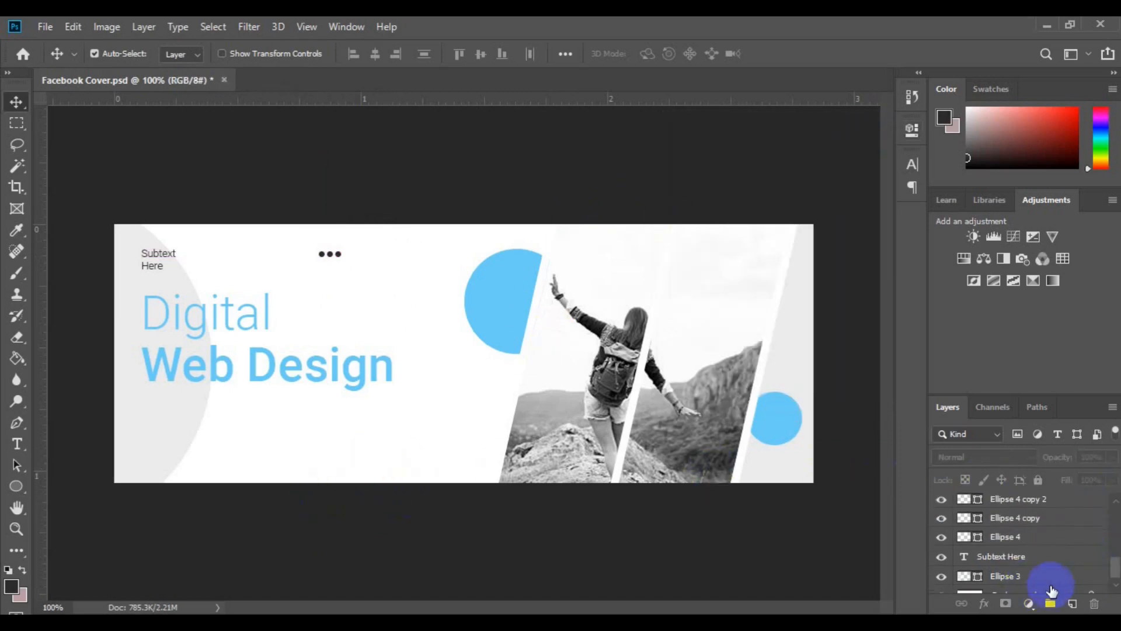
pyautogui.click(1052, 584)
pyautogui.click(1116, 587)
pyautogui.click(1045, 585)
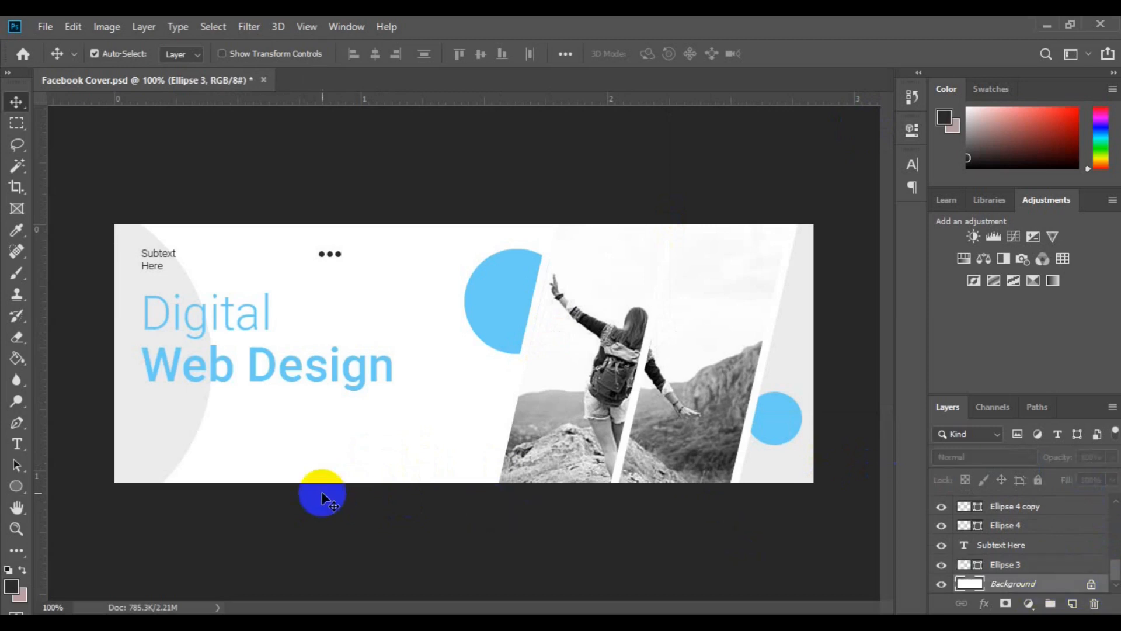
pyautogui.click(17, 486)
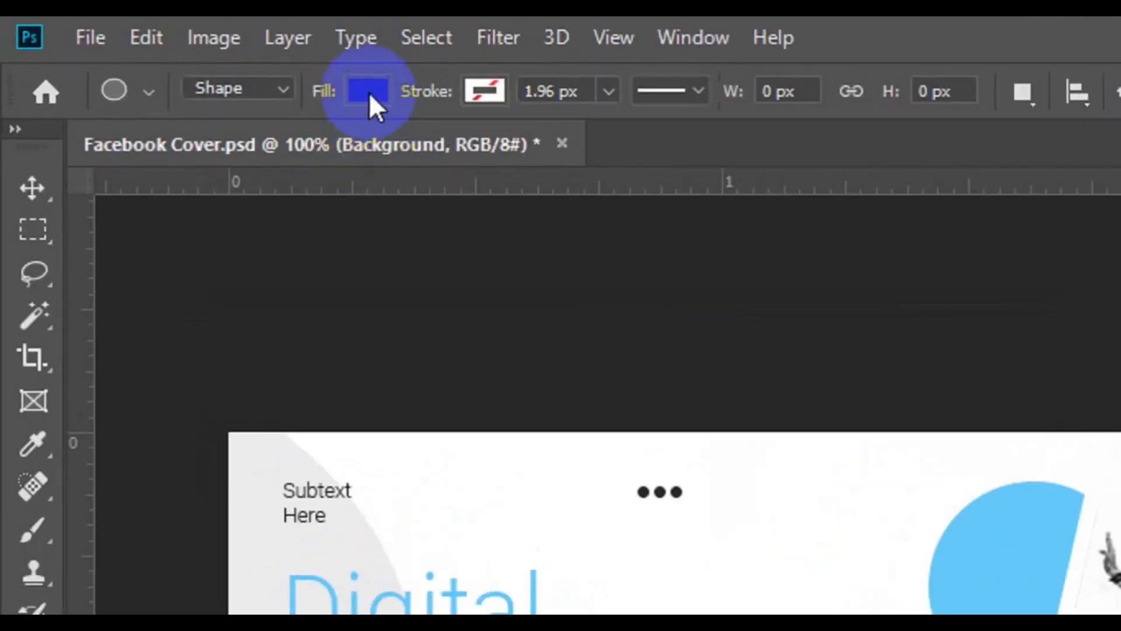
pyautogui.click(184, 54)
pyautogui.click(233, 162)
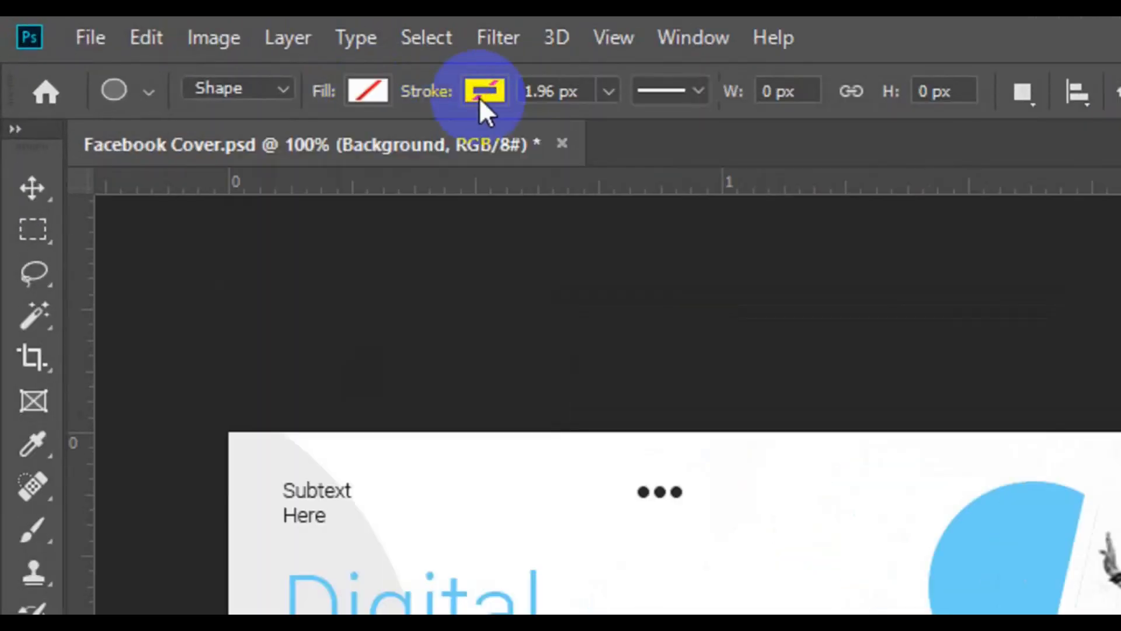
# Set the Ellipse stroke to a dark colour and draw an unfilled circle about 61 px wide below the end of "Web Design"
pyautogui.click(479, 97)
pyautogui.click(639, 153)
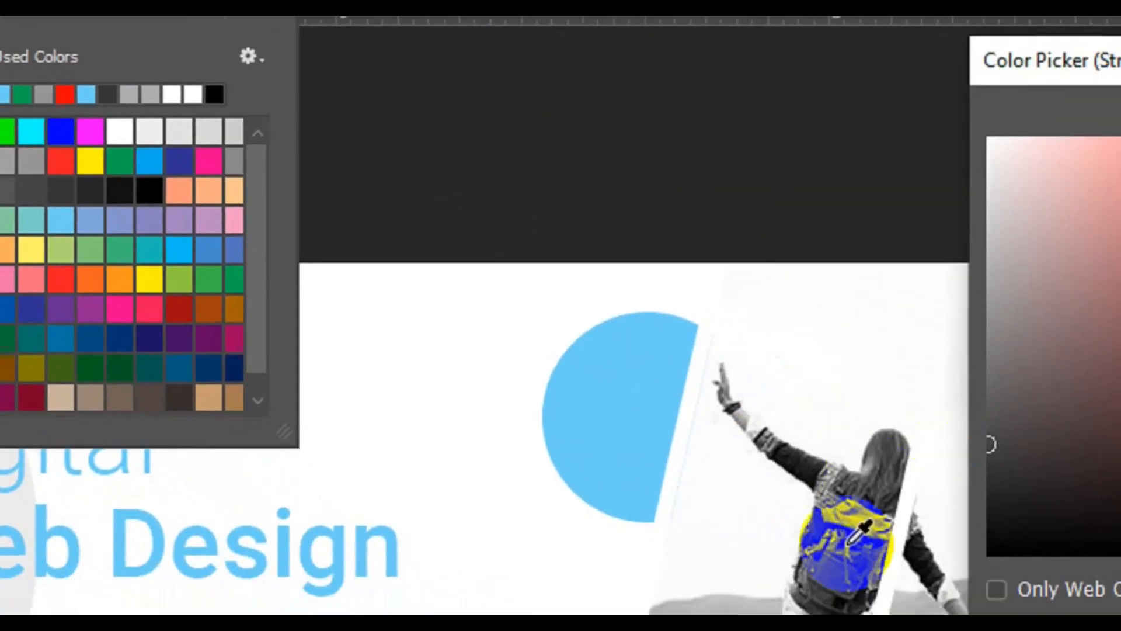
pyautogui.click(814, 459)
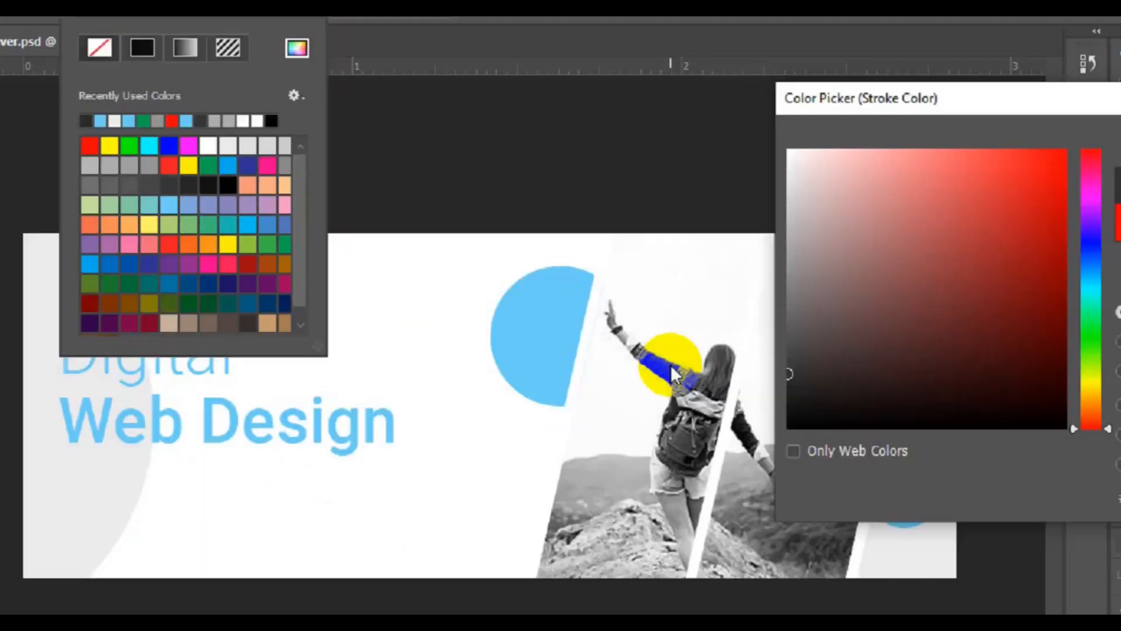
pyautogui.click(1073, 154)
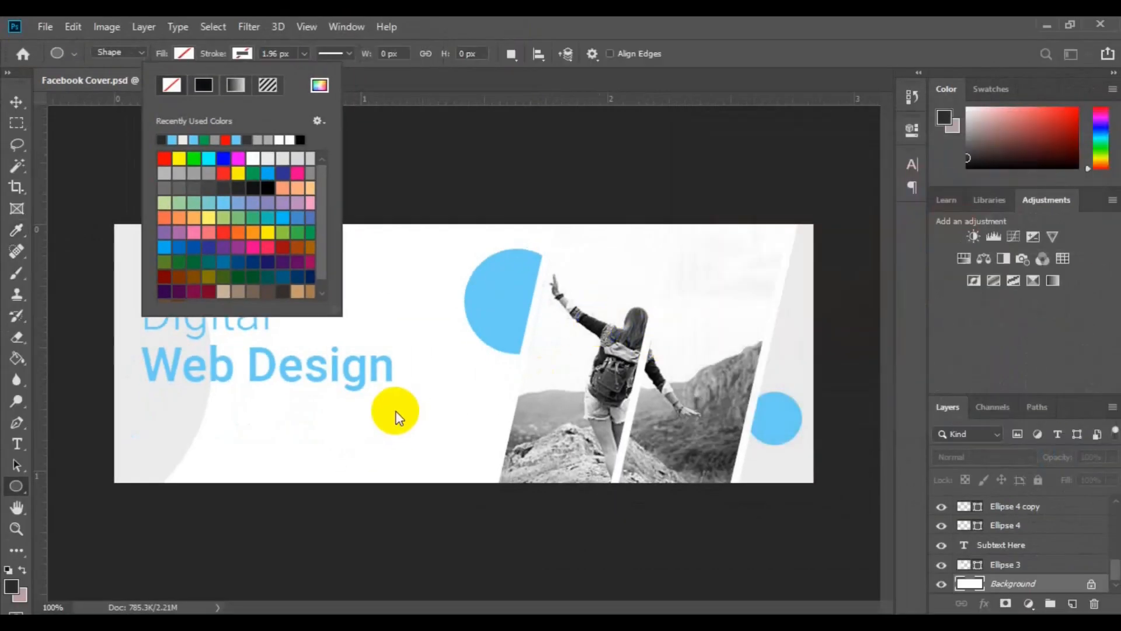
pyautogui.click(393, 393)
pyautogui.moveTo(399, 396); pyautogui.dragTo(449, 466)
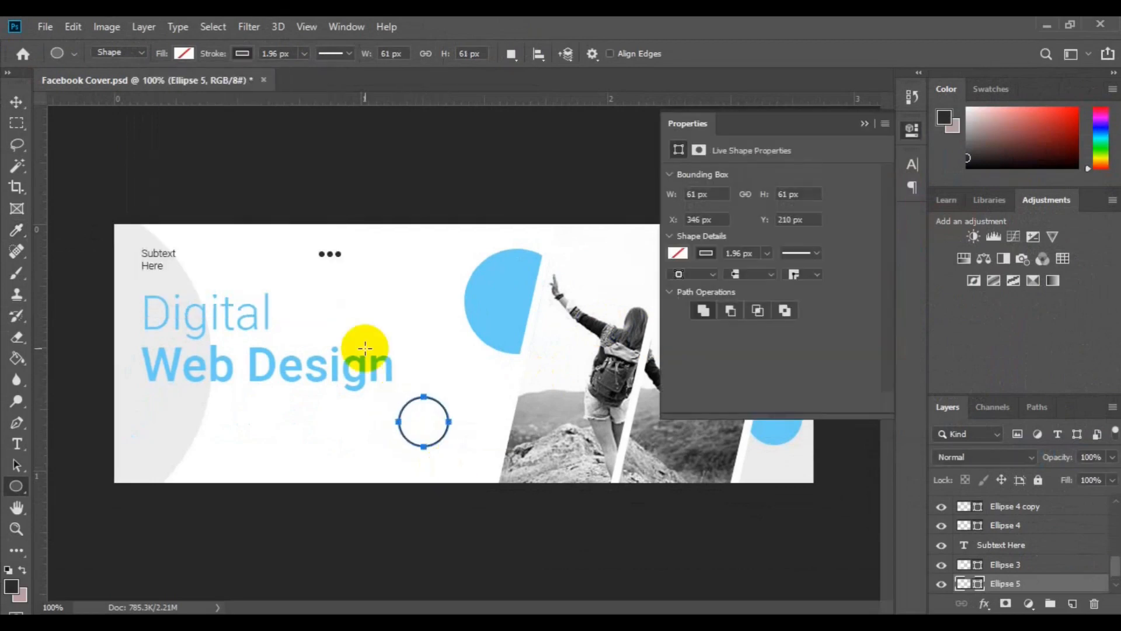
pyautogui.press('v')
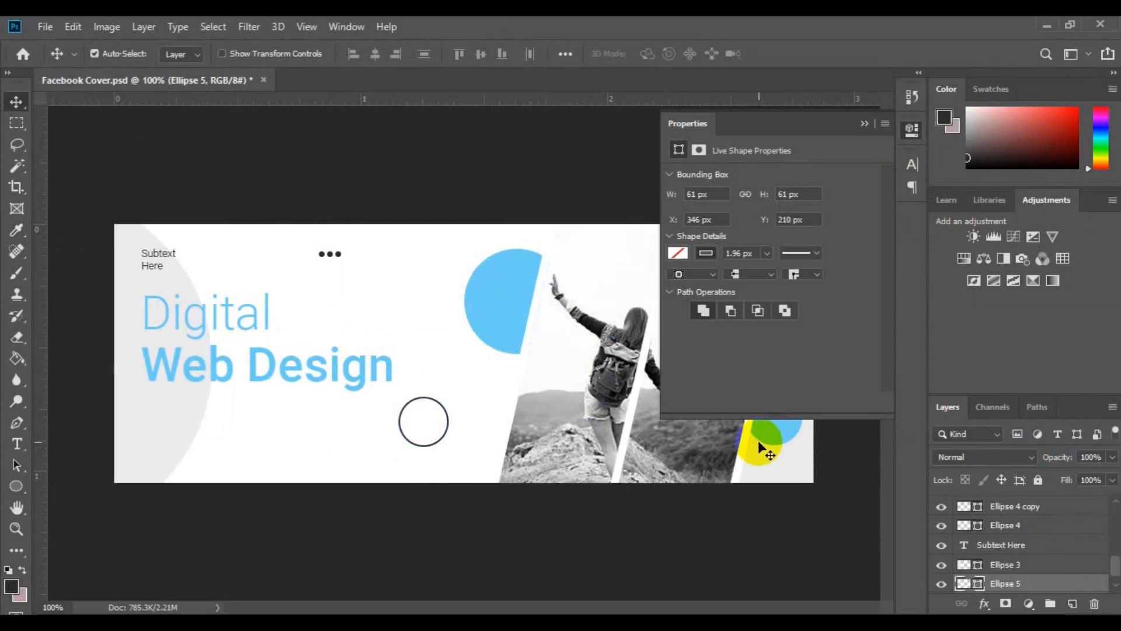
# Add the text "20" inside the outlined circle on a new layer, in Roboto Medium at 6 pt
pyautogui.click(1072, 603)
pyautogui.click(16, 444)
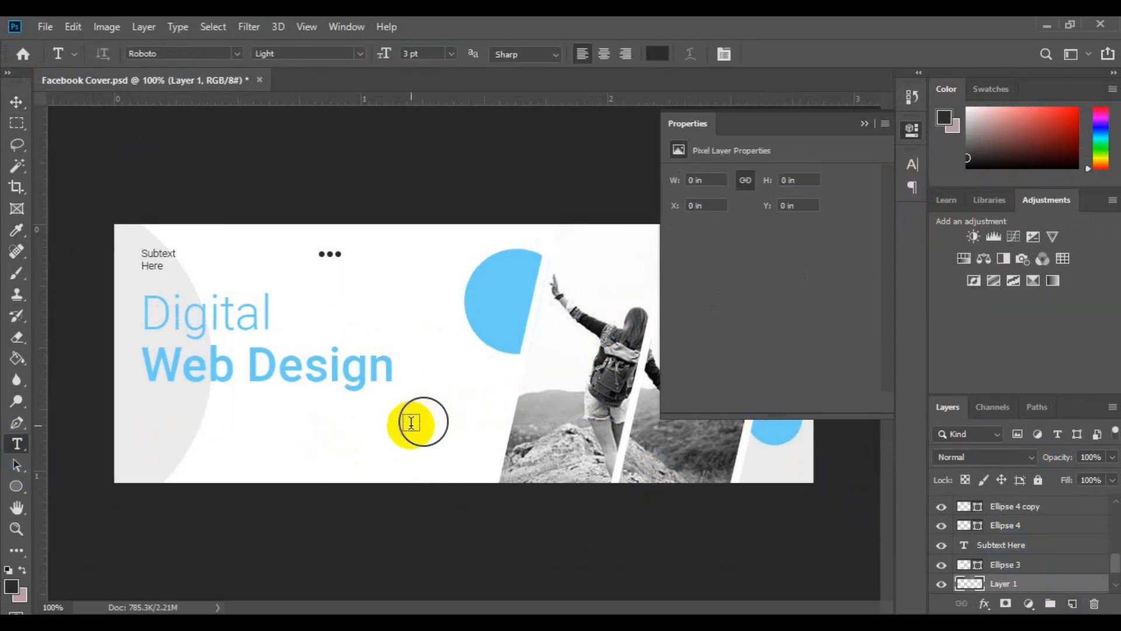
pyautogui.press('BackSpace')
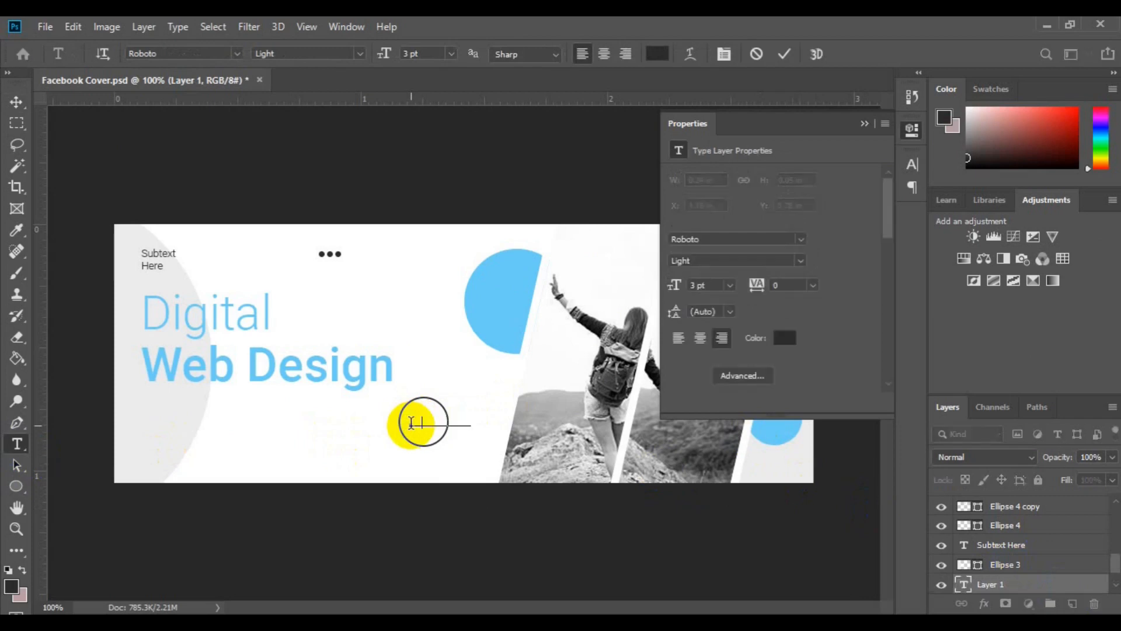
pyautogui.write('20')
pyautogui.hotkey('ctrl', 'a')
pyautogui.click(359, 55)
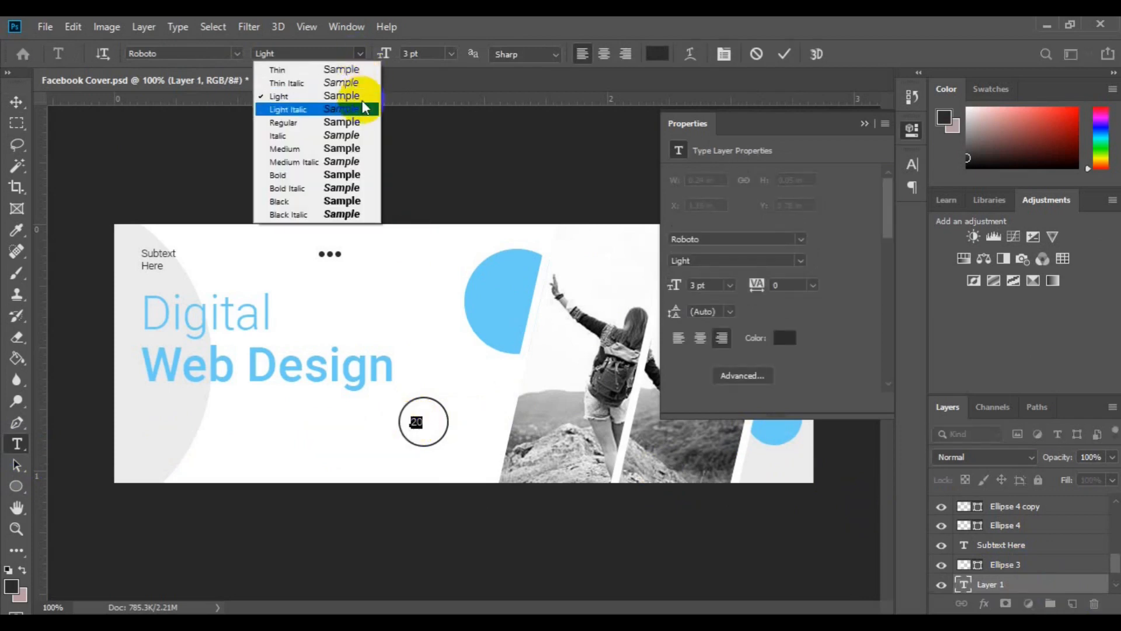
pyautogui.click(350, 145)
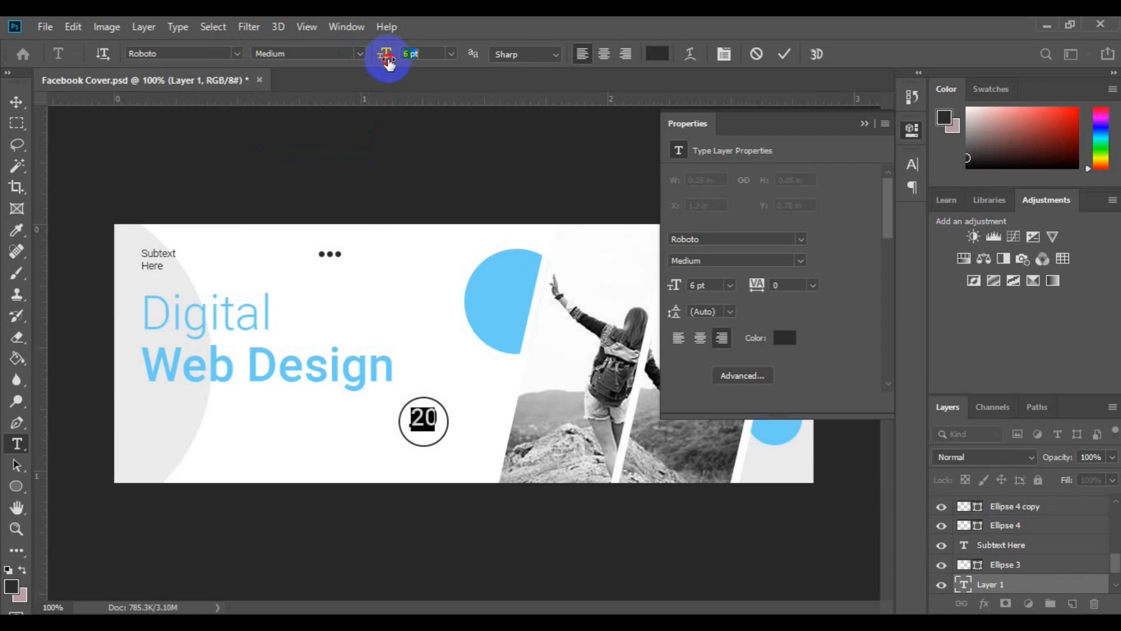
pyautogui.click(18, 103)
# Add a separate "%" in Roboto Light at 3 pt and place it like a superscript right after the "20"
pyautogui.hotkey('ctrl', '+')
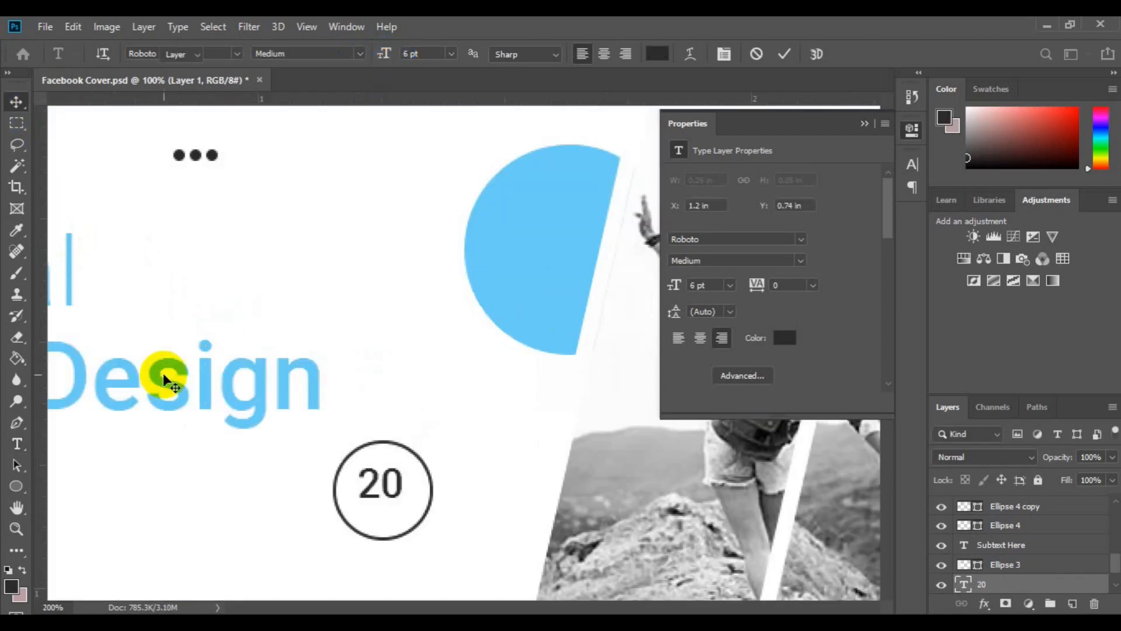
pyautogui.click(1073, 603)
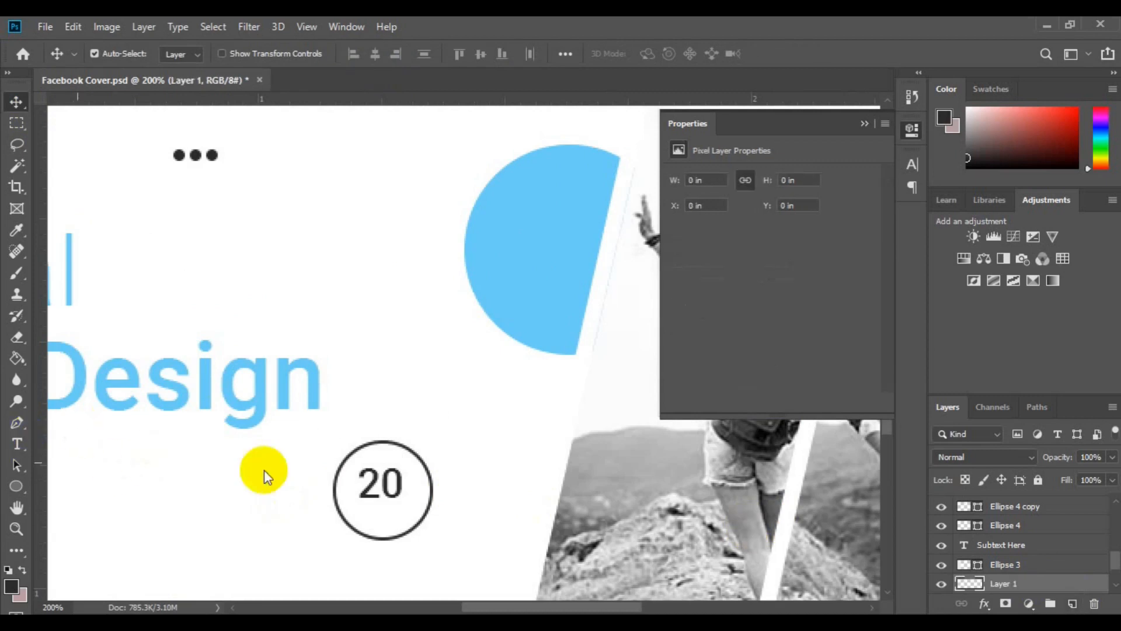
pyautogui.press('t')
pyautogui.click(416, 483)
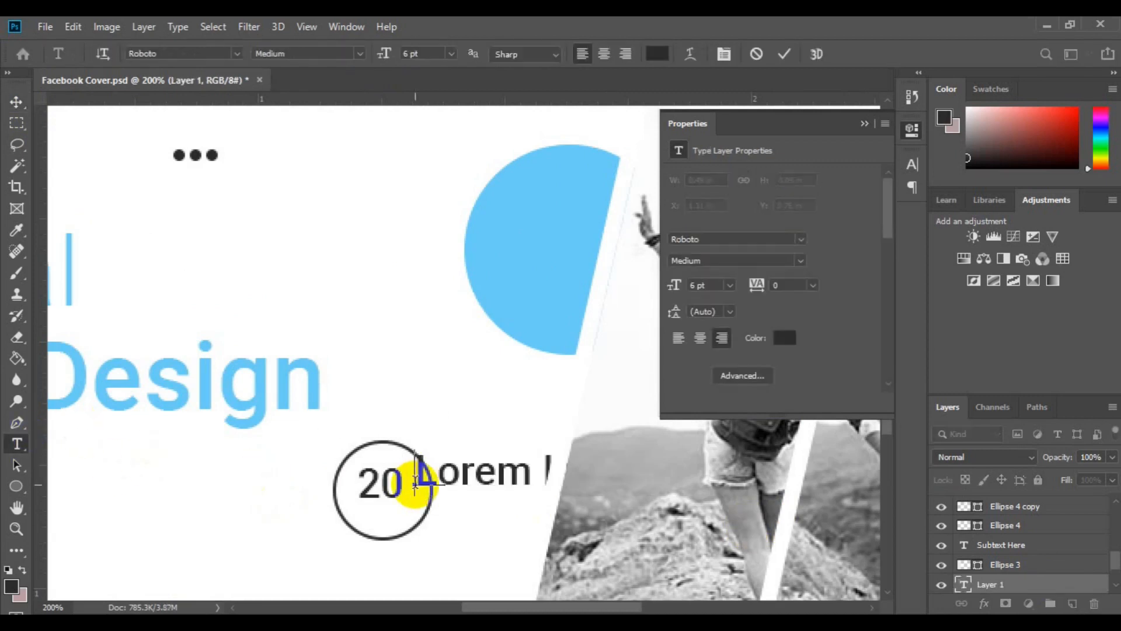
pyautogui.write('%')
pyautogui.hotkey('ctrl', 'a')
pyautogui.click(360, 53)
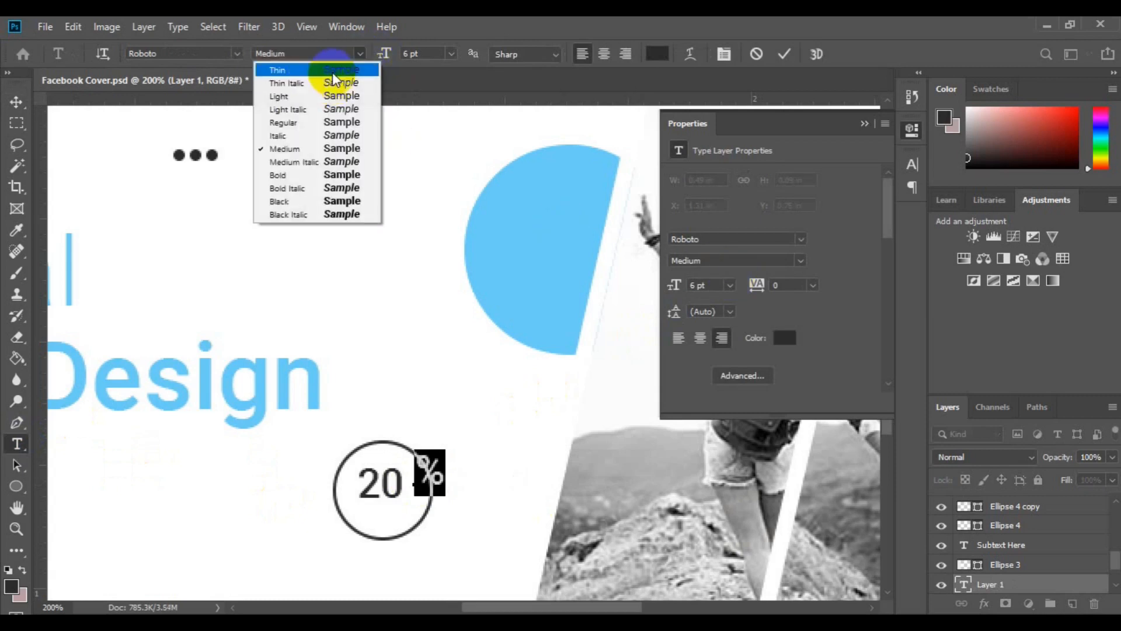
pyautogui.click(340, 96)
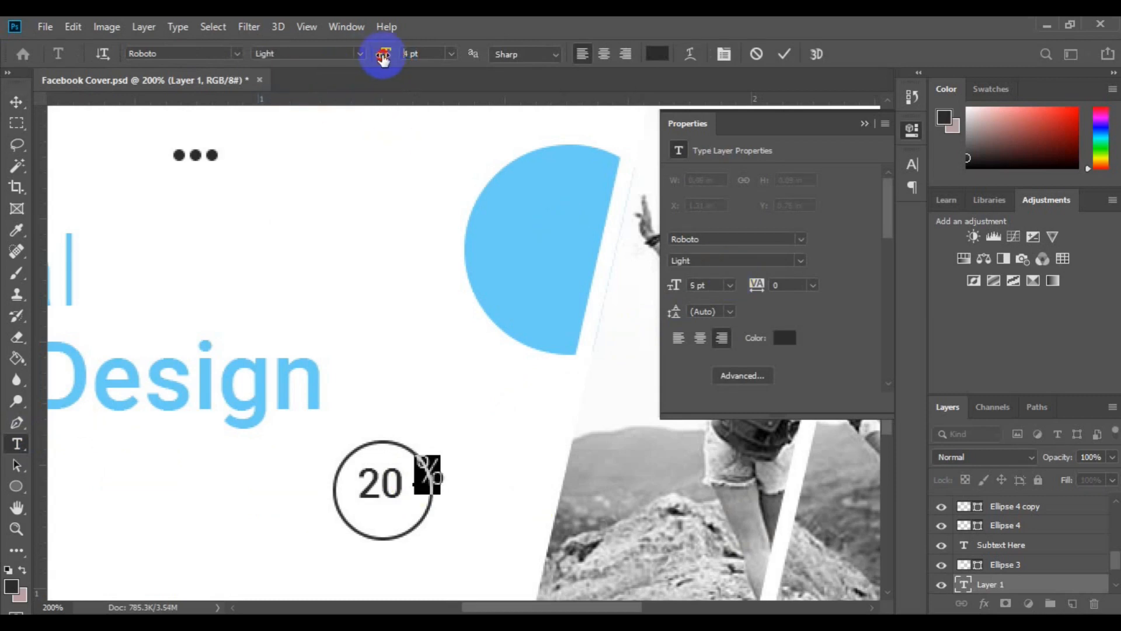
pyautogui.click(16, 102)
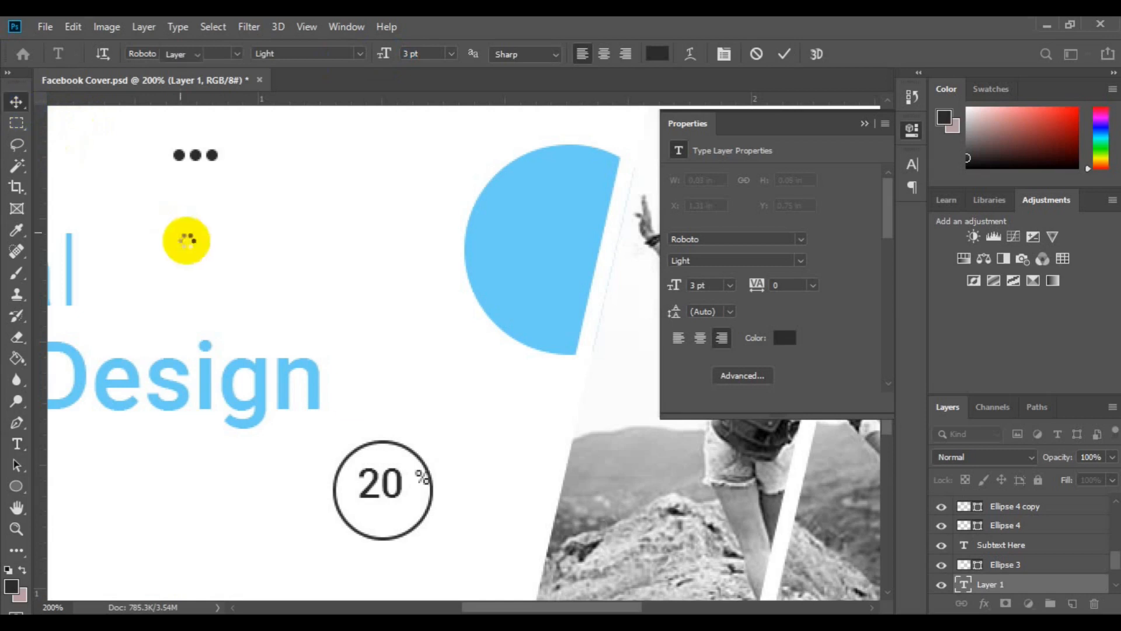
pyautogui.moveTo(419, 481); pyautogui.dragTo(411, 479)
# Group the "20" and "%" text layers and centre the group horizontally and vertically on the outlined circle
pyautogui.scroll(-1, 1016, 565)
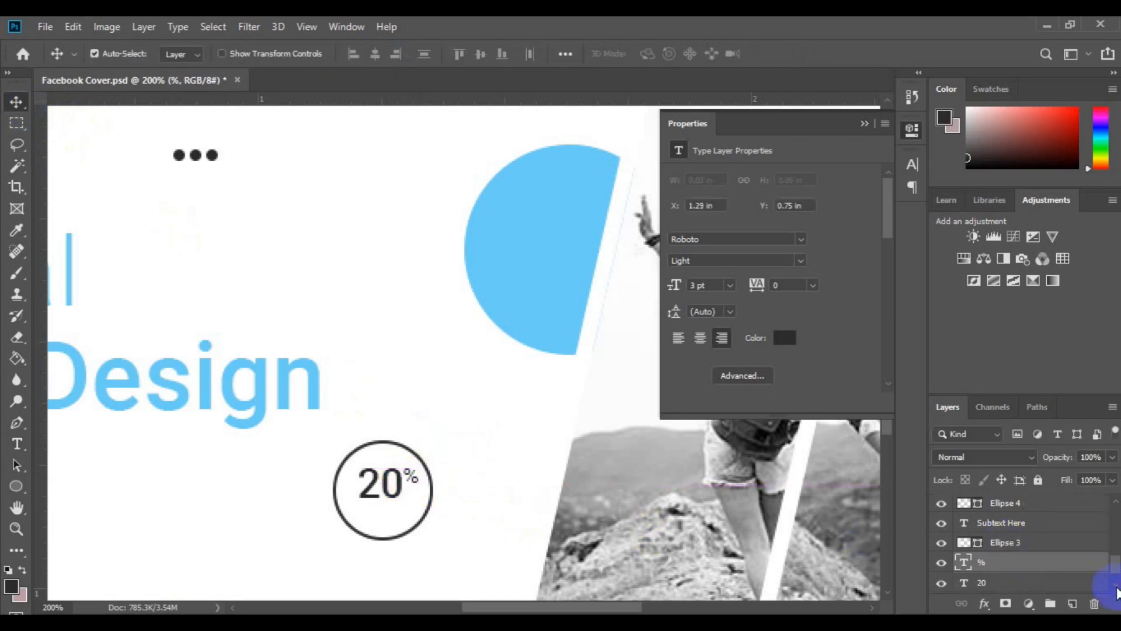
pyautogui.keyDown('shift'); pyautogui.click(1026, 586); pyautogui.keyUp('shift')
pyautogui.hotkey('ctrl', 'g')
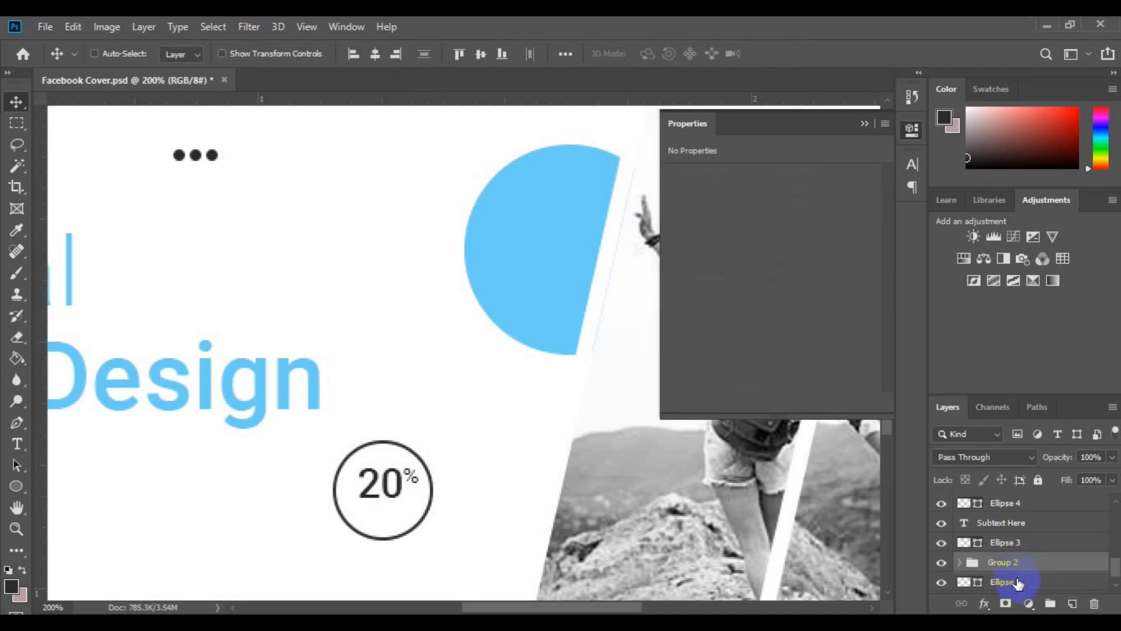
pyautogui.keyDown('ctrl'); pyautogui.click(1017, 583); pyautogui.keyUp('ctrl')
pyautogui.click(376, 53)
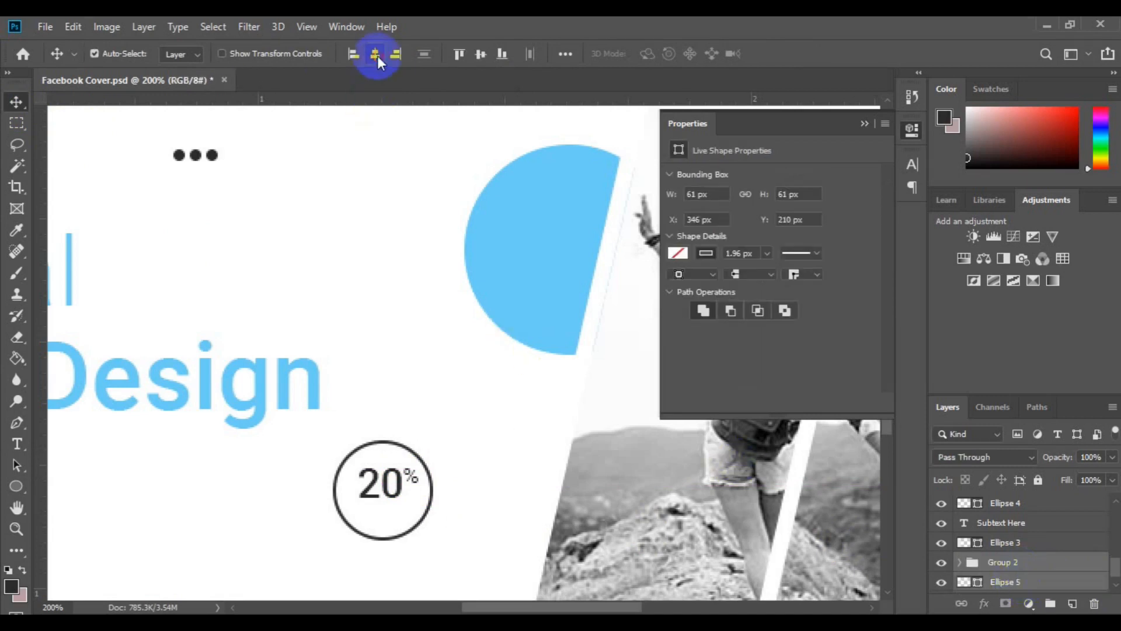
pyautogui.click(481, 53)
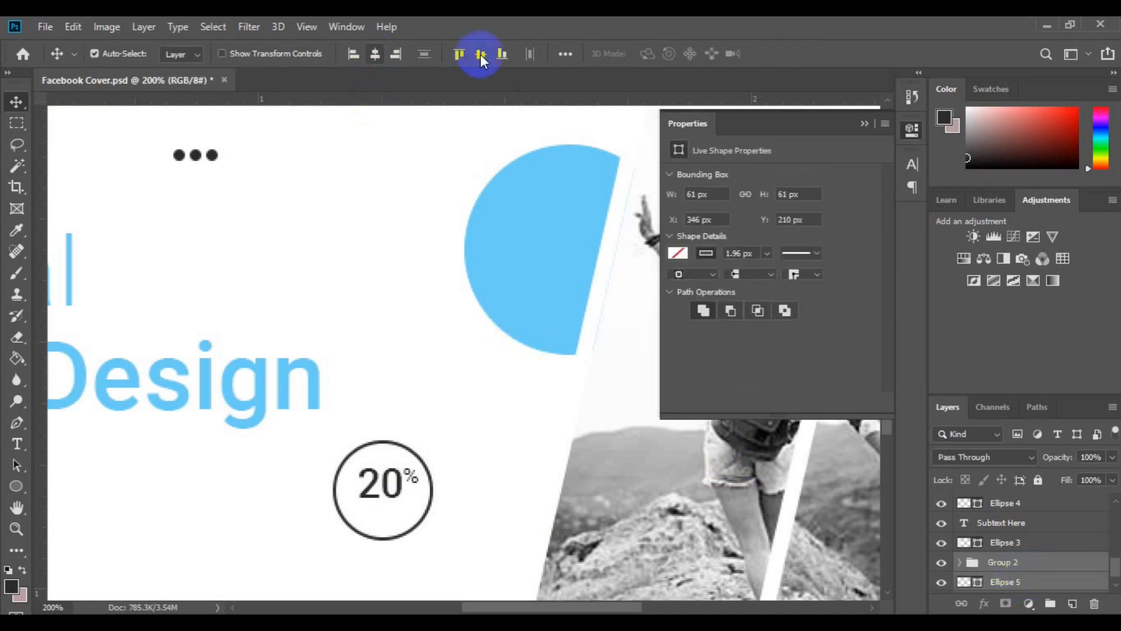
# Rasterize the outlined circle's layer and erase the upper-right arc of its ring
pyautogui.click(1005, 584)
pyautogui.rightClick(1005, 584)
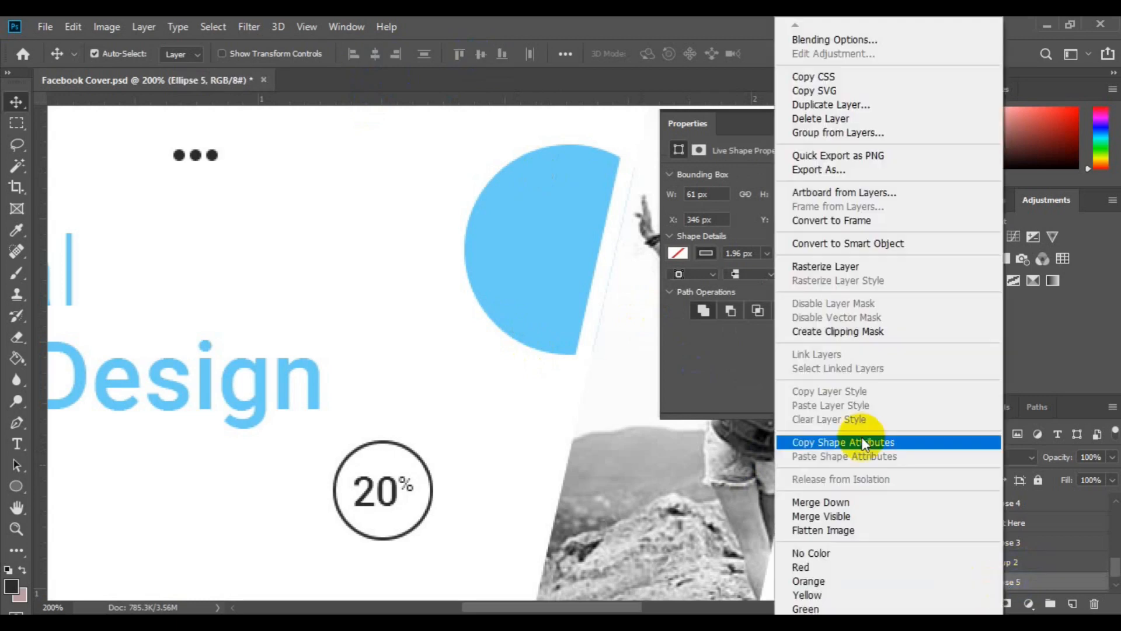
pyautogui.click(842, 267)
pyautogui.click(17, 337)
pyautogui.moveTo(386, 441); pyautogui.dragTo(427, 464)
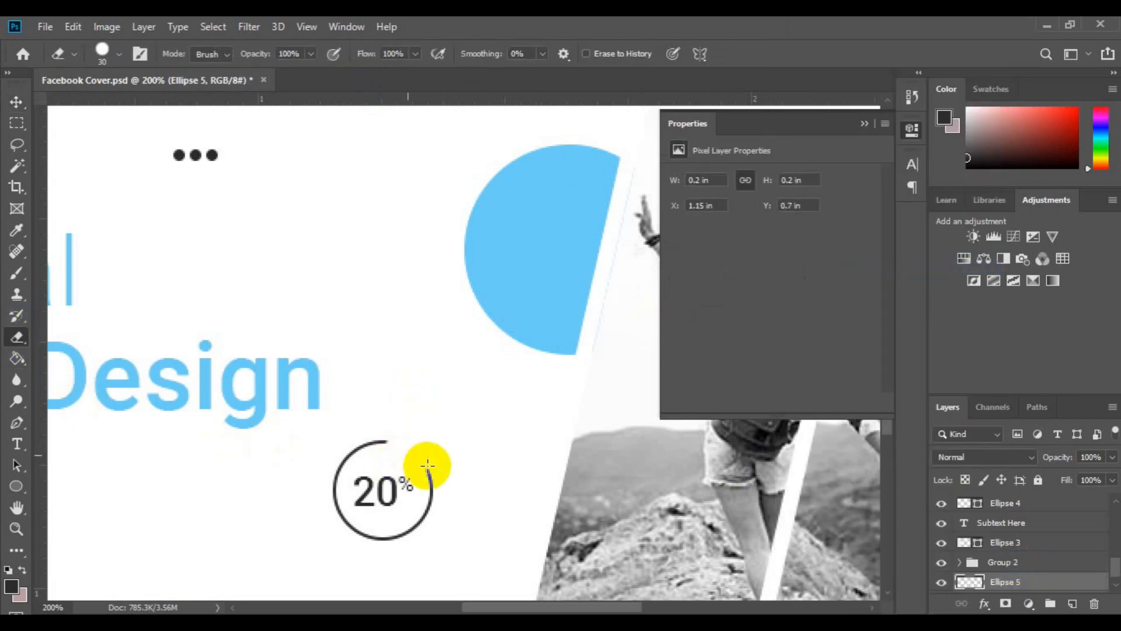
pyautogui.press('v')
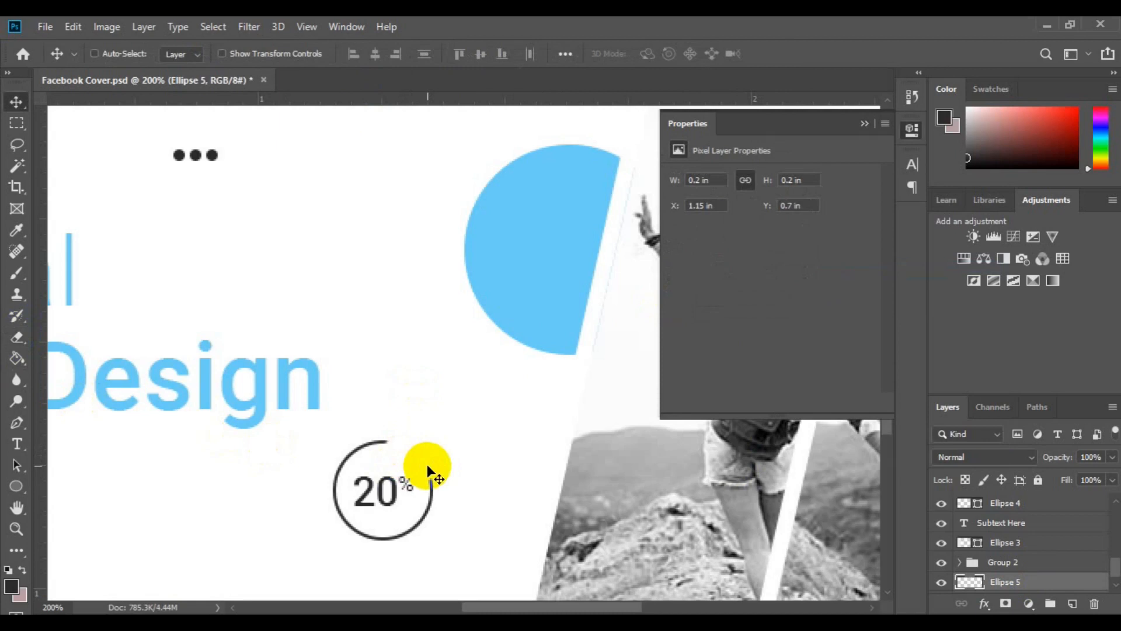
# Create a paragraph text box beneath "Web Design" on a new layer above Ellipse 3 and paste the Lorem ipsum text into it
pyautogui.hotkey('ctrl', '-')
pyautogui.hotkey('ctrl', '-')
pyautogui.click(865, 124)
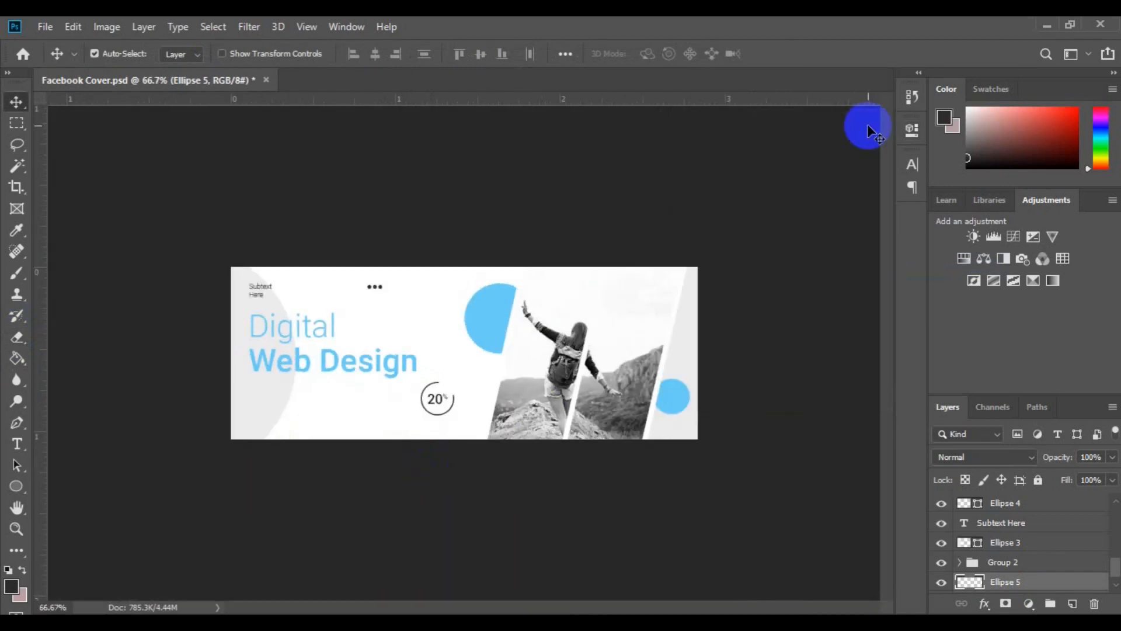
pyautogui.click(257, 406)
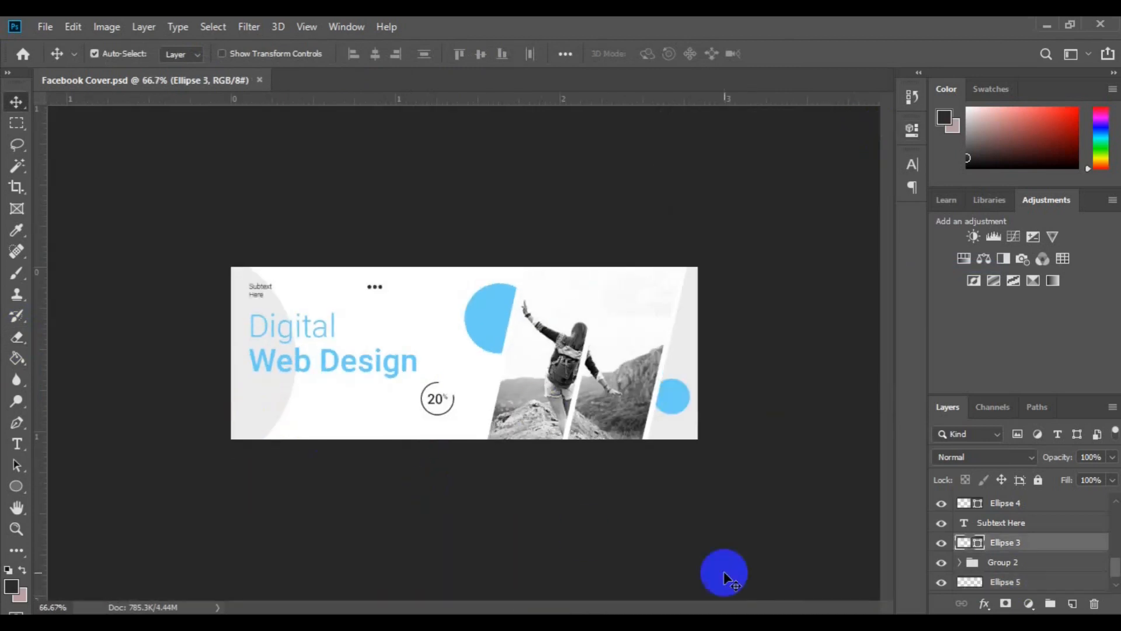
pyautogui.click(1072, 603)
pyautogui.click(15, 447)
pyautogui.moveTo(261, 382); pyautogui.dragTo(415, 409)
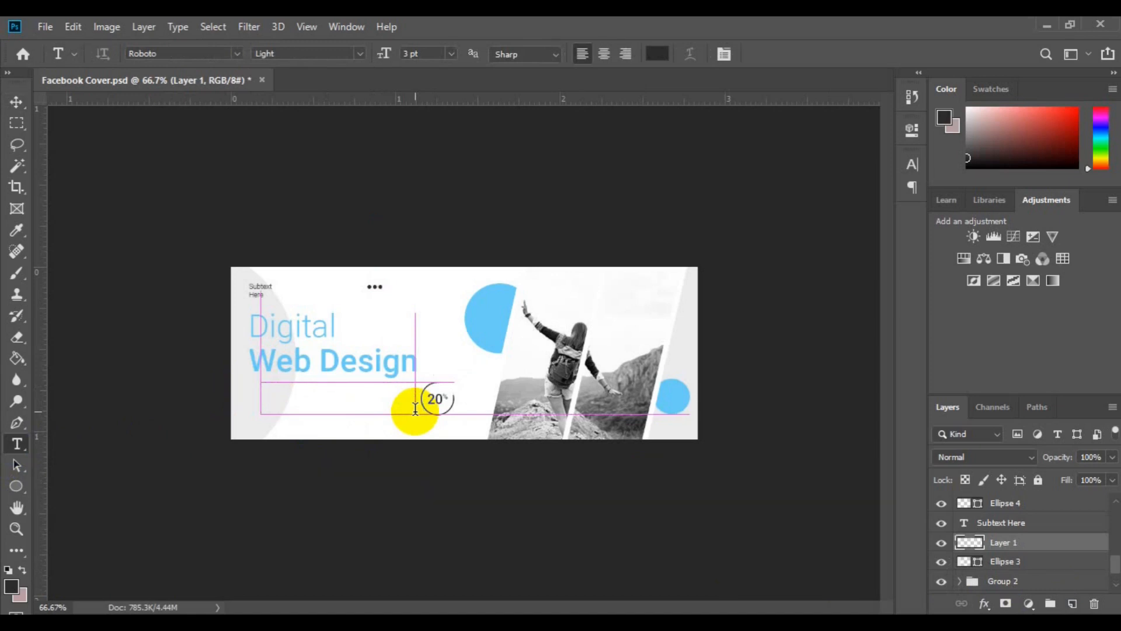
pyautogui.press('Delete')
pyautogui.hotkey('ctrl', 'v')
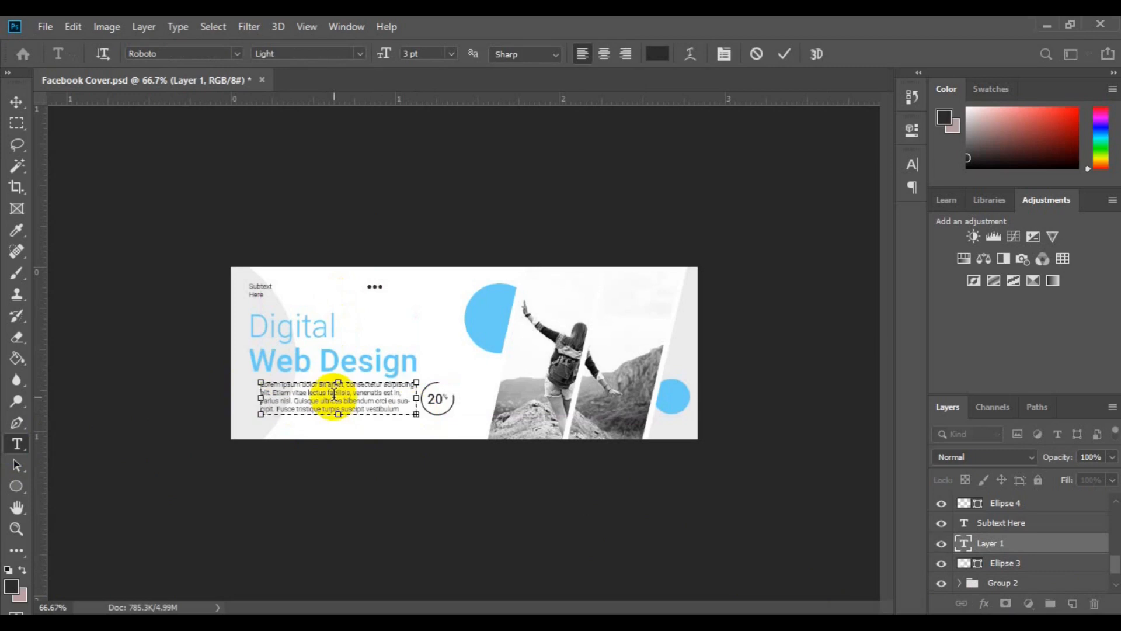
# Set the paragraph to Roboto Regular at 3 pt and extend its text box to the heading's left edge
pyautogui.hotkey('ctrl', 'a')
pyautogui.click(361, 55)
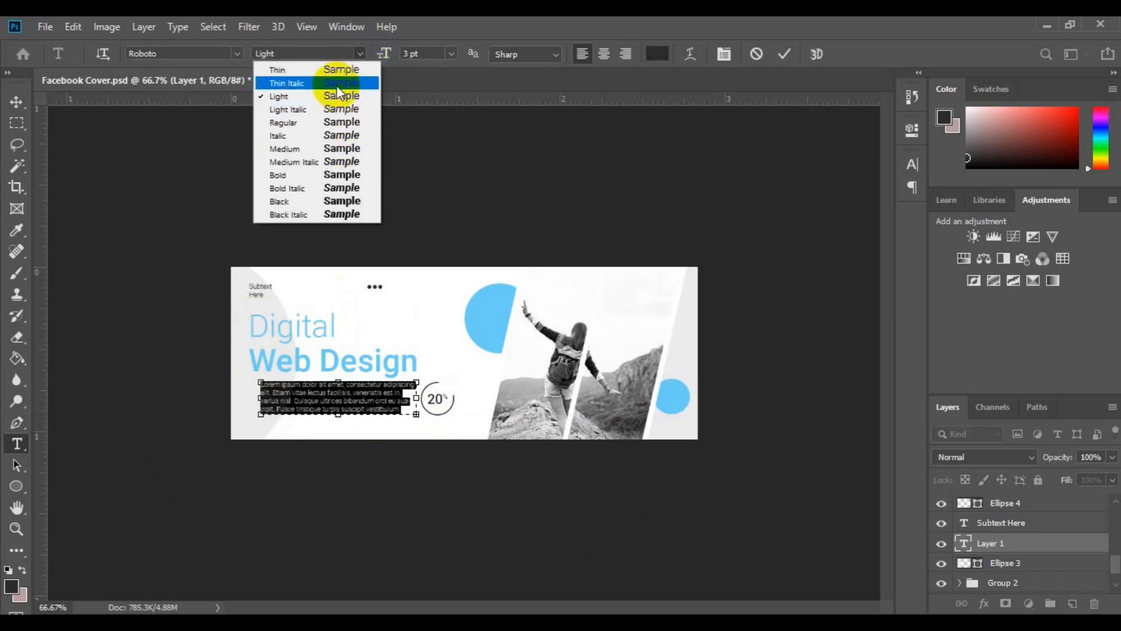
pyautogui.click(336, 128)
pyautogui.moveTo(385, 58); pyautogui.dragTo(384, 57)
pyautogui.moveTo(258, 397); pyautogui.dragTo(250, 396)
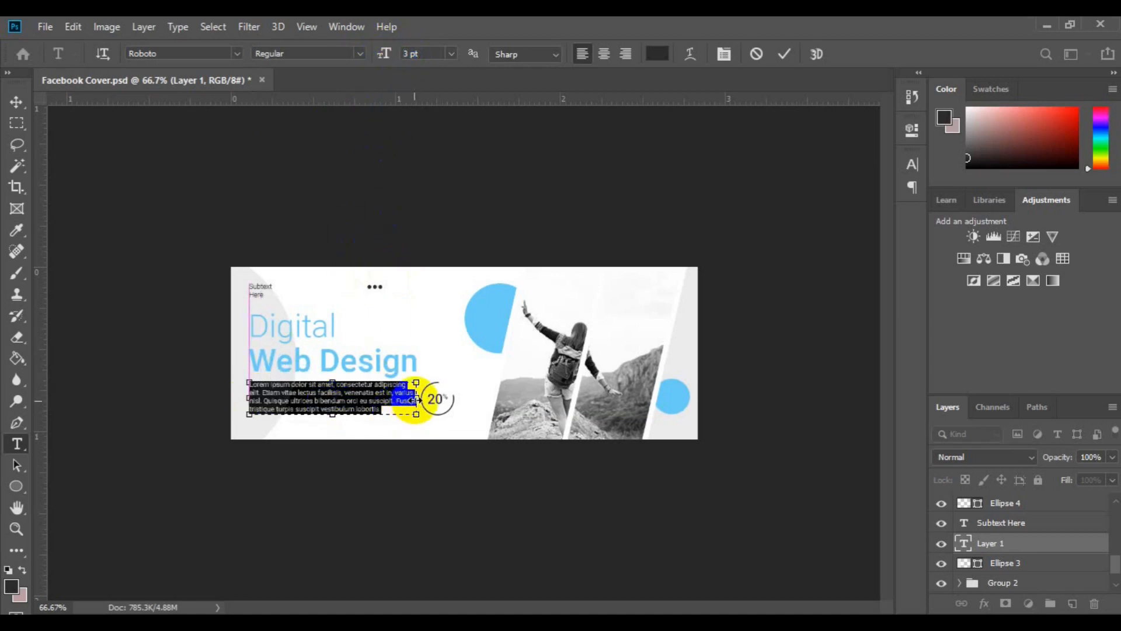
# Shorten the paragraph to three lines by deleting most of the wording between "bibendum" and "lobortis"
pyautogui.click(349, 404)
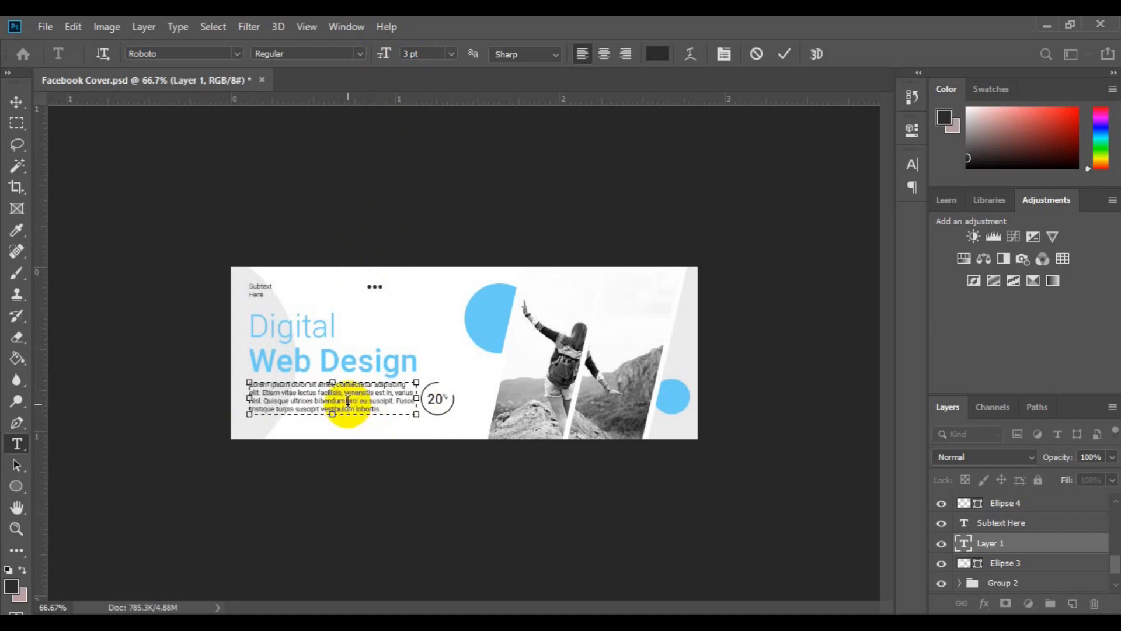
pyautogui.moveTo(347, 401); pyautogui.dragTo(350, 409)
pyautogui.press('BackSpace')
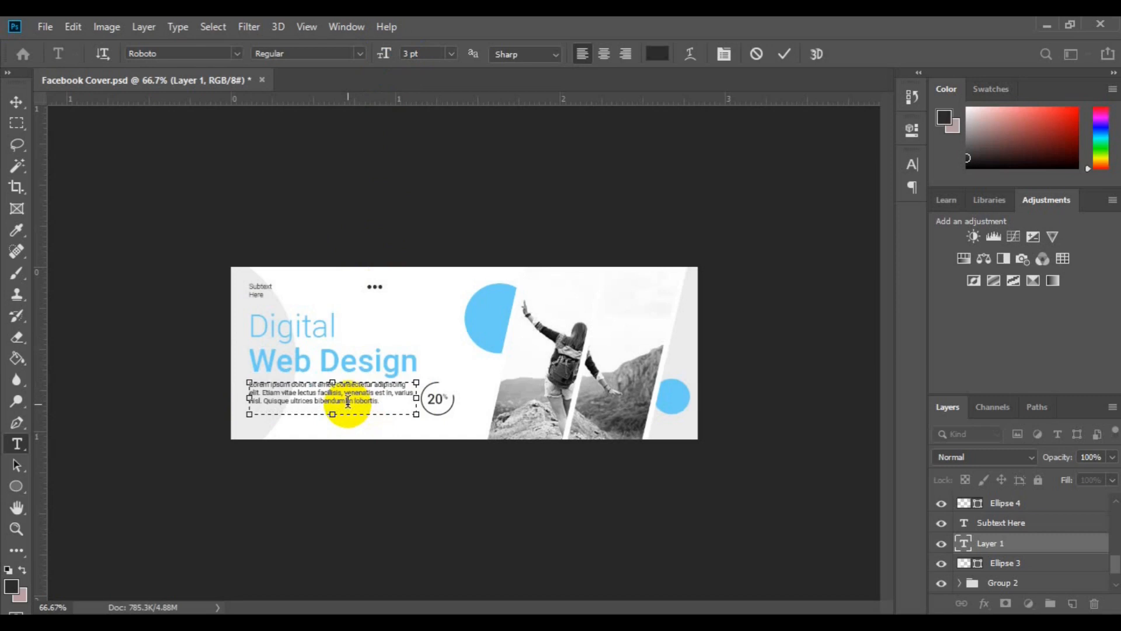
# Justify the whole paragraph with its last line aligned left and move it slightly down, away from the heading
pyautogui.hotkey('ctrl', 'a')
pyautogui.click(912, 164)
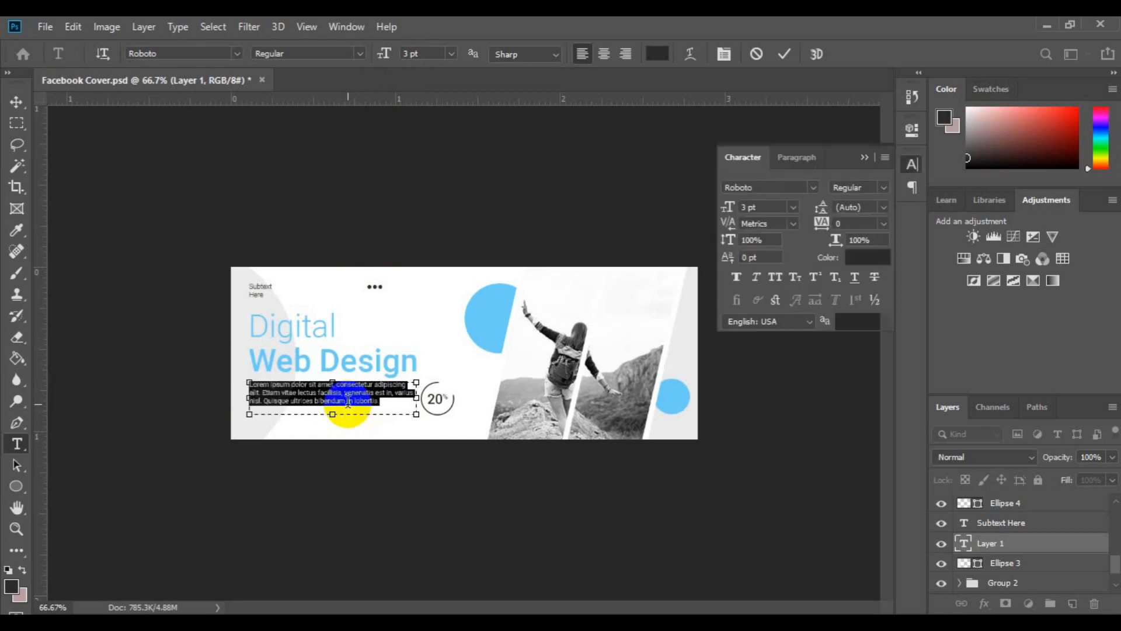
pyautogui.click(790, 162)
pyautogui.click(808, 195)
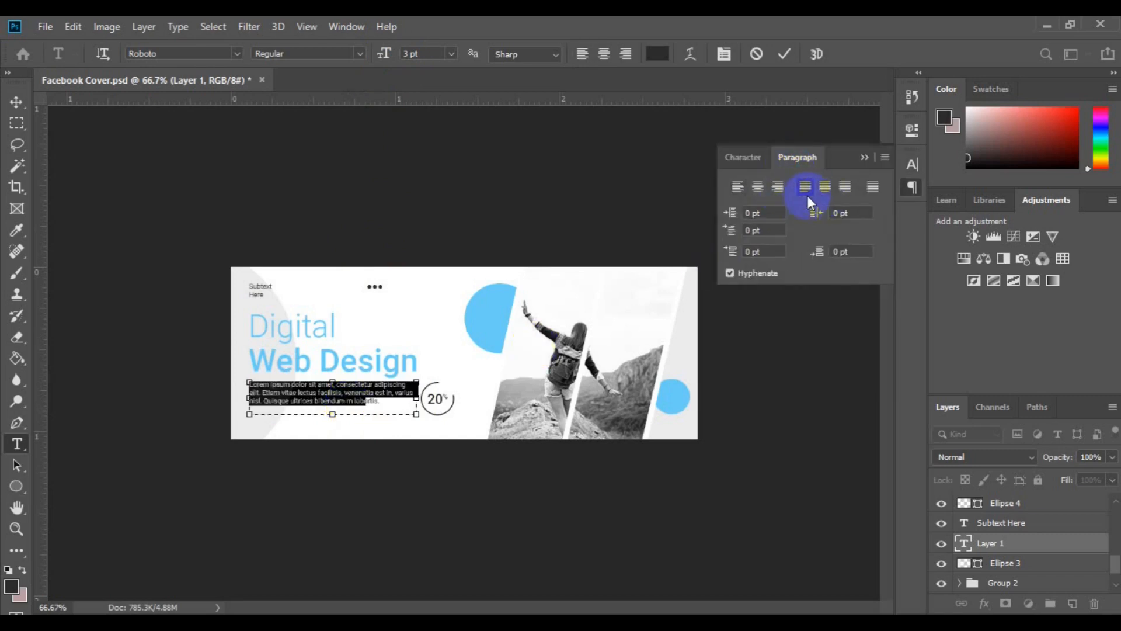
pyautogui.click(19, 103)
pyautogui.moveTo(331, 390); pyautogui.dragTo(330, 403)
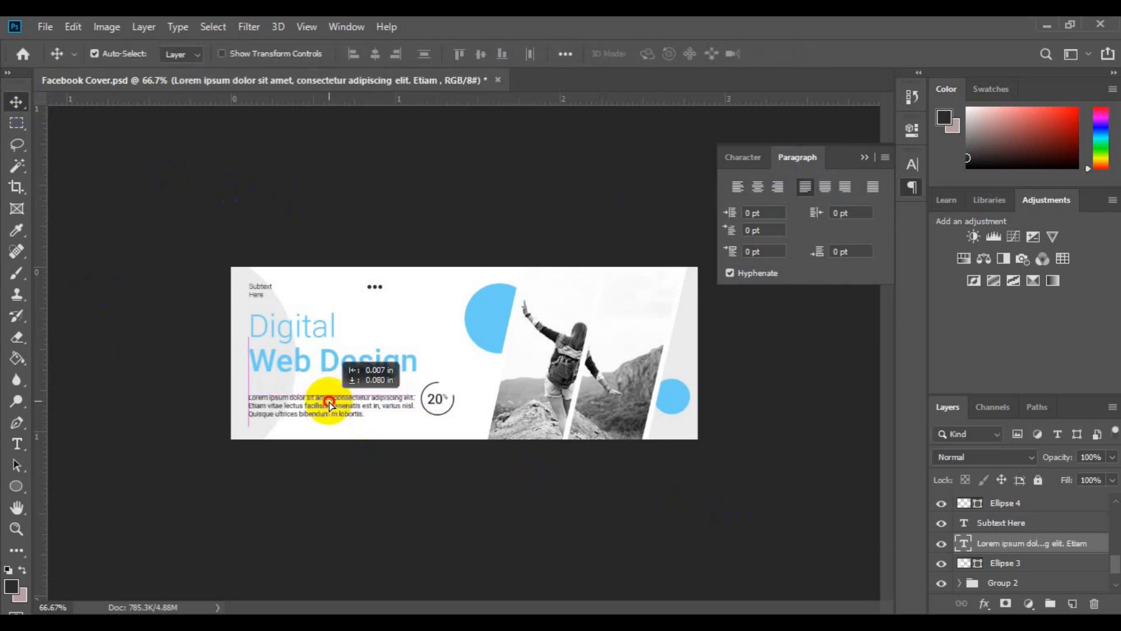
pyautogui.moveTo(330, 403); pyautogui.dragTo(329, 398)
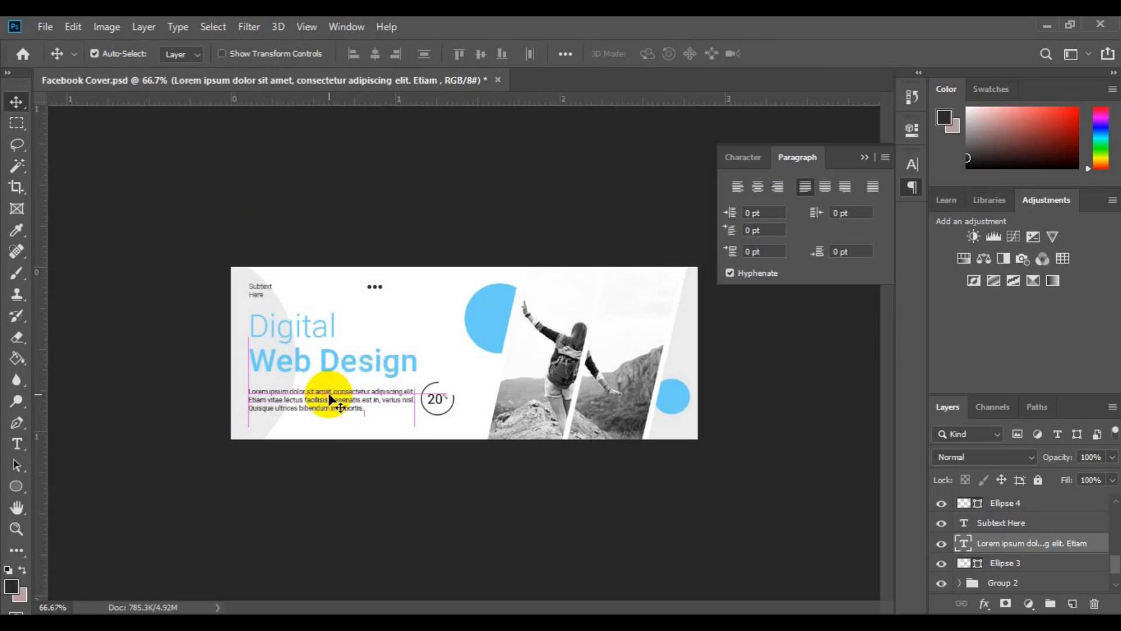
# Align the left edges of "Subtext Here" and the paragraph and group the two text layers
pyautogui.click(993, 529)
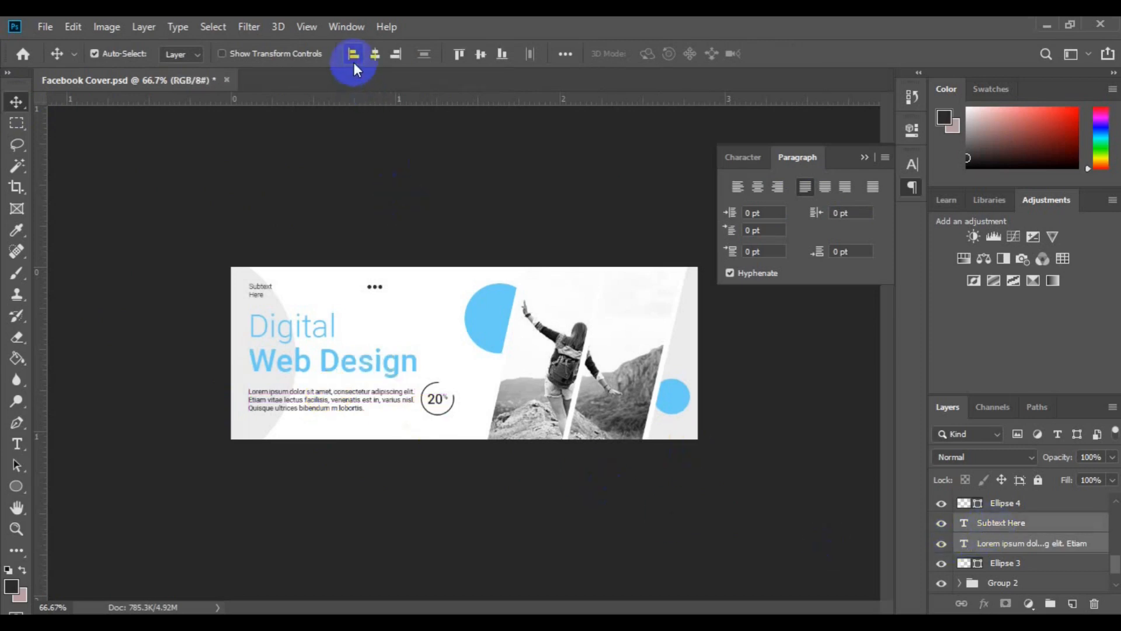
pyautogui.hotkey('ctrl', 'g')
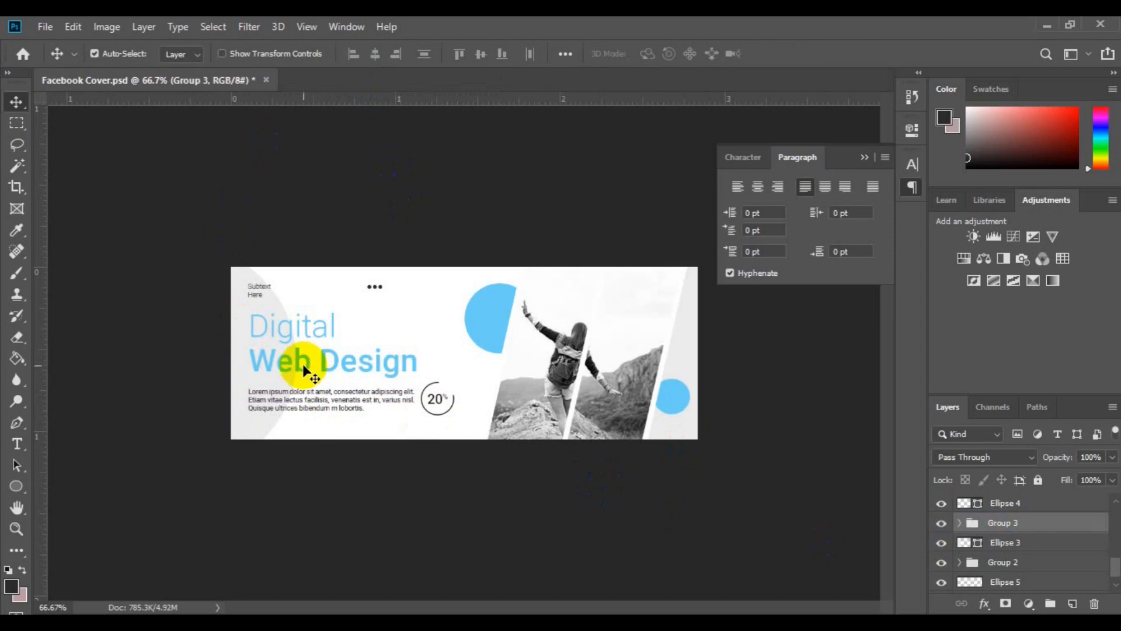
# Align the left edges of the "Digital Web Design" heading and the grouped subtext and paragraph, and shift them slightly left
pyautogui.click(303, 366)
pyautogui.scroll(-3, 1103, 555)
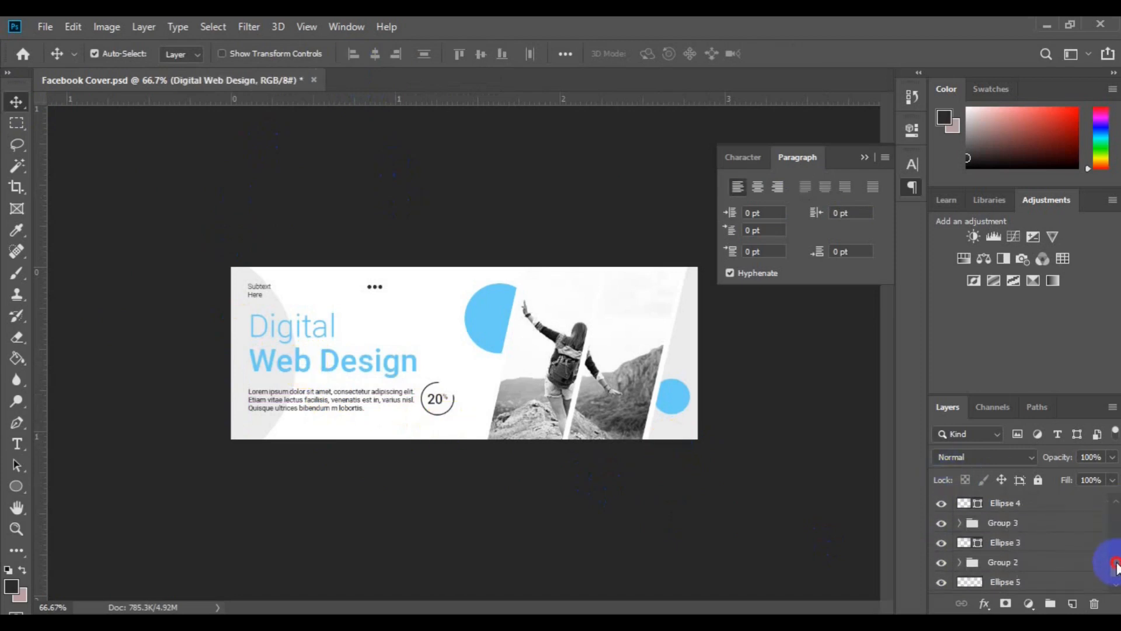
pyautogui.keyDown('ctrl'); pyautogui.click(1055, 530); pyautogui.keyUp('ctrl')
pyautogui.click(353, 54)
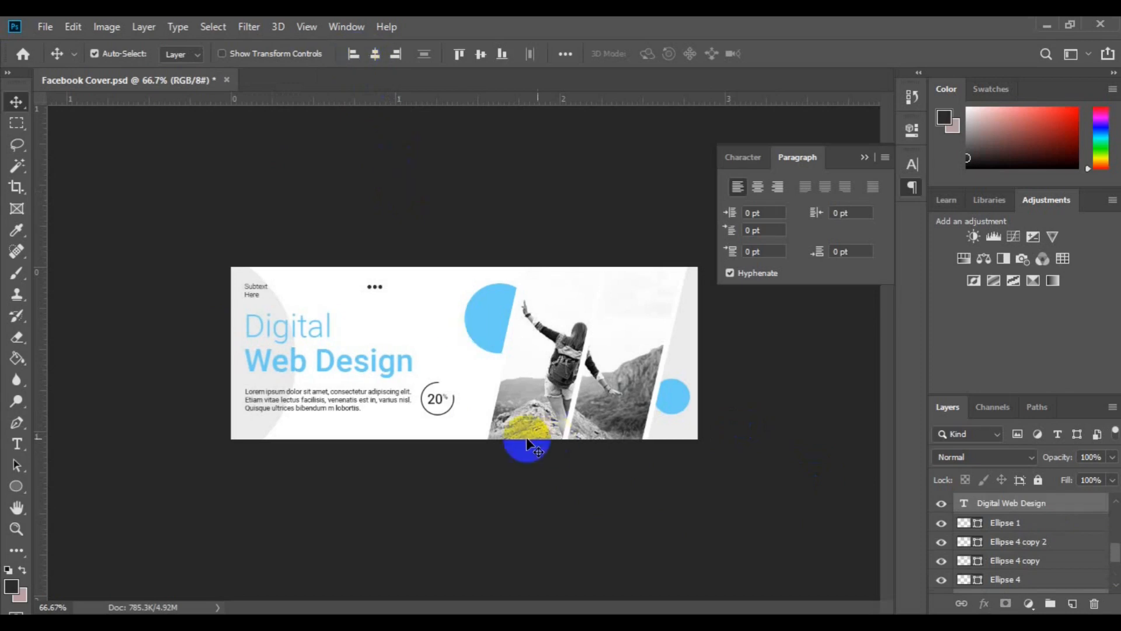
# Move the 20% text group and its ring together slightly down and right, away from the paragraph
pyautogui.click(437, 399)
pyautogui.click(989, 543)
pyautogui.hotkey('ctrl', 't')
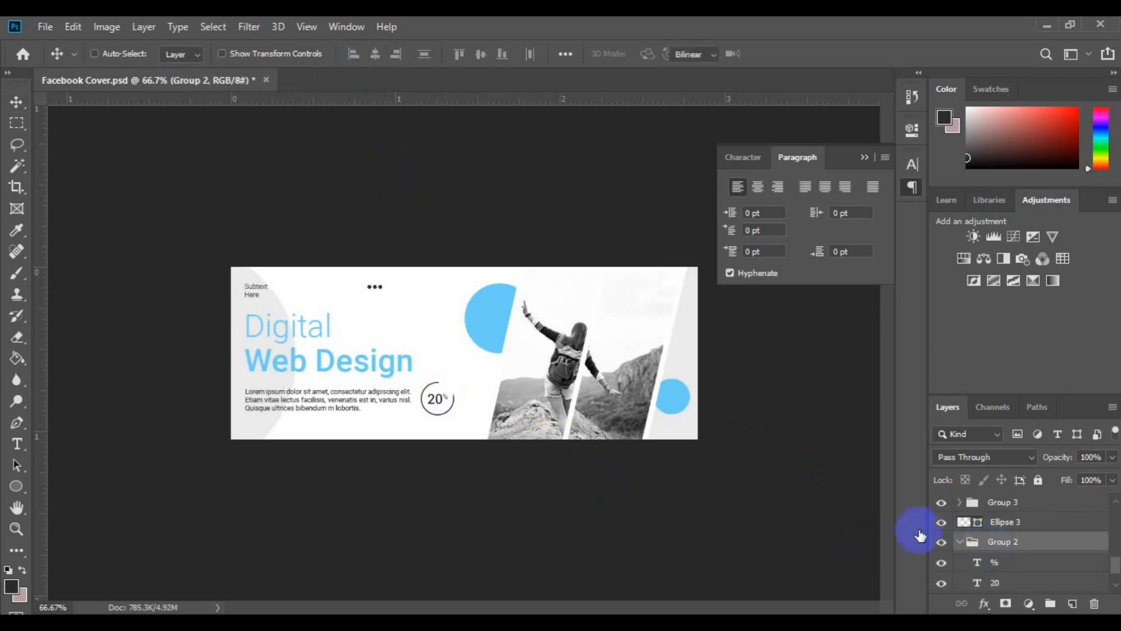
pyautogui.press('Escape')
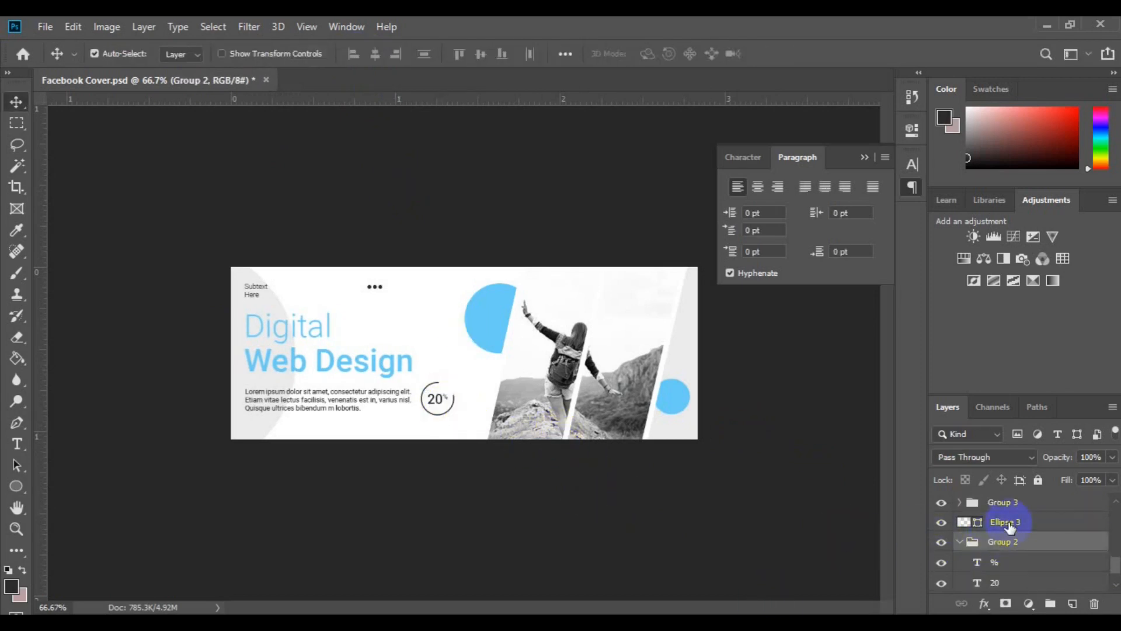
pyautogui.click(960, 542)
pyautogui.keyDown('ctrl'); pyautogui.click(990, 569); pyautogui.keyUp('ctrl')
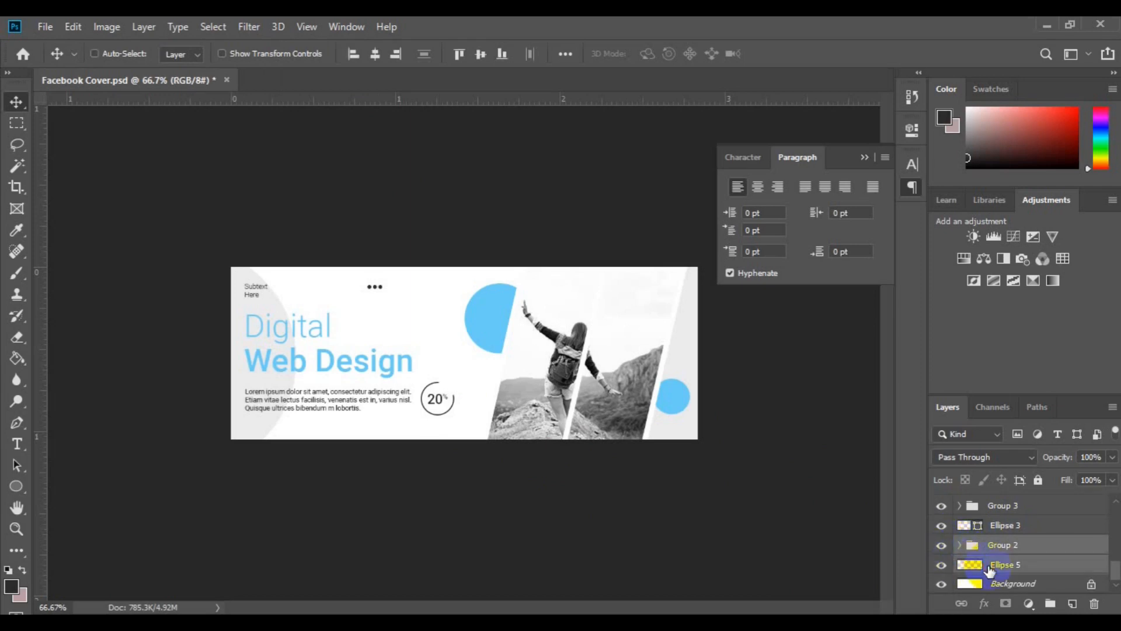
pyautogui.hotkey('ctrl', 't')
pyautogui.moveTo(445, 407); pyautogui.dragTo(461, 420)
pyautogui.press('Return')
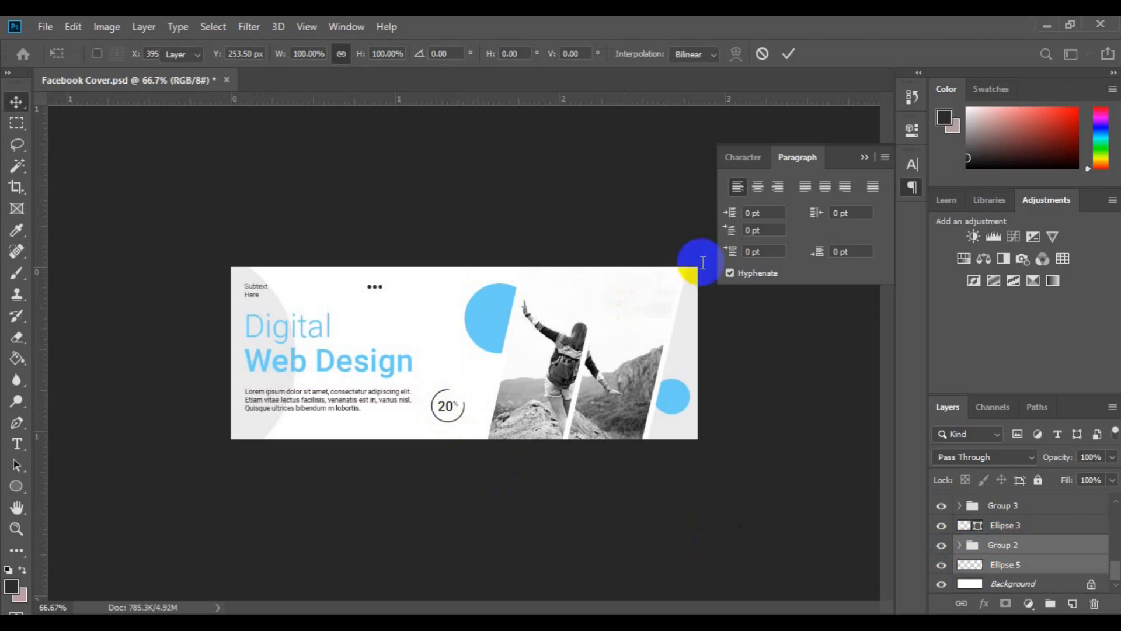
# Hide the paragraph settings and fit the whole cover in view to check the finished layout
pyautogui.hotkey('ctrl', '-')
pyautogui.click(863, 158)
pyautogui.hotkey('ctrl', '0')
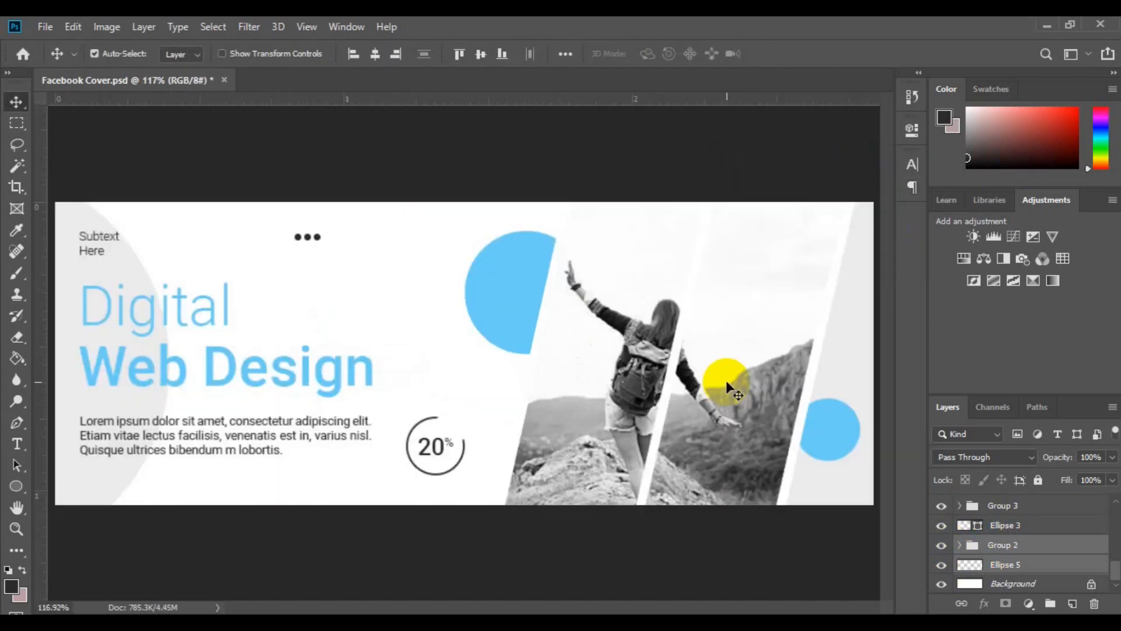
pyautogui.hotkey('ctrl', '-')
pyautogui.hotkey('ctrl', '-')
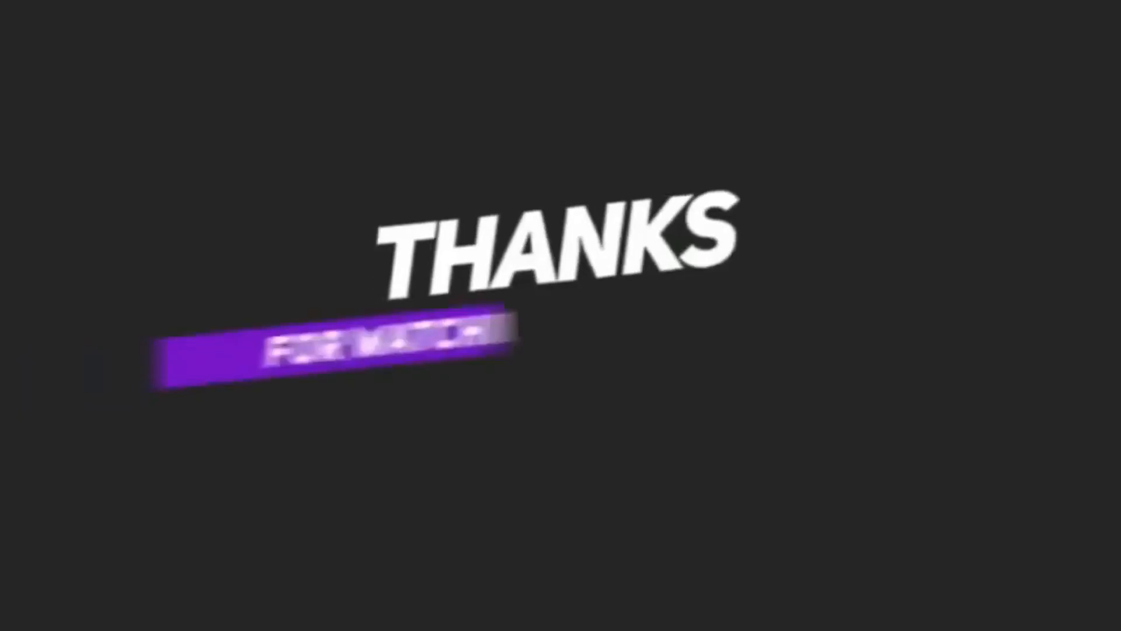